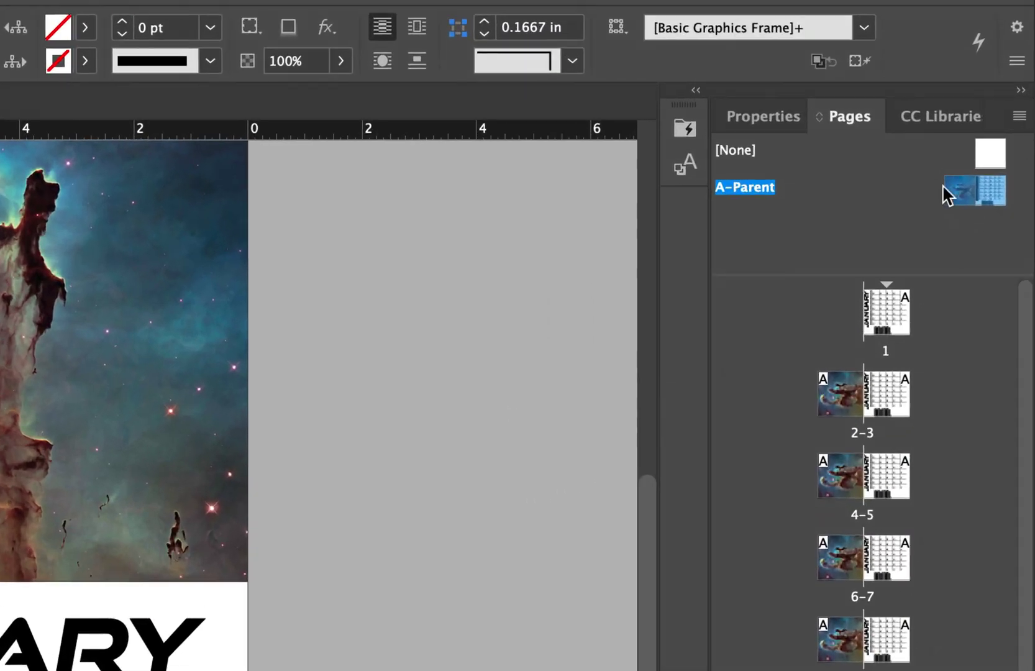
# Step: Apply the [None] parent to page 1 so the front cover has no January layout
pyautogui.doubleClick(874, 298)
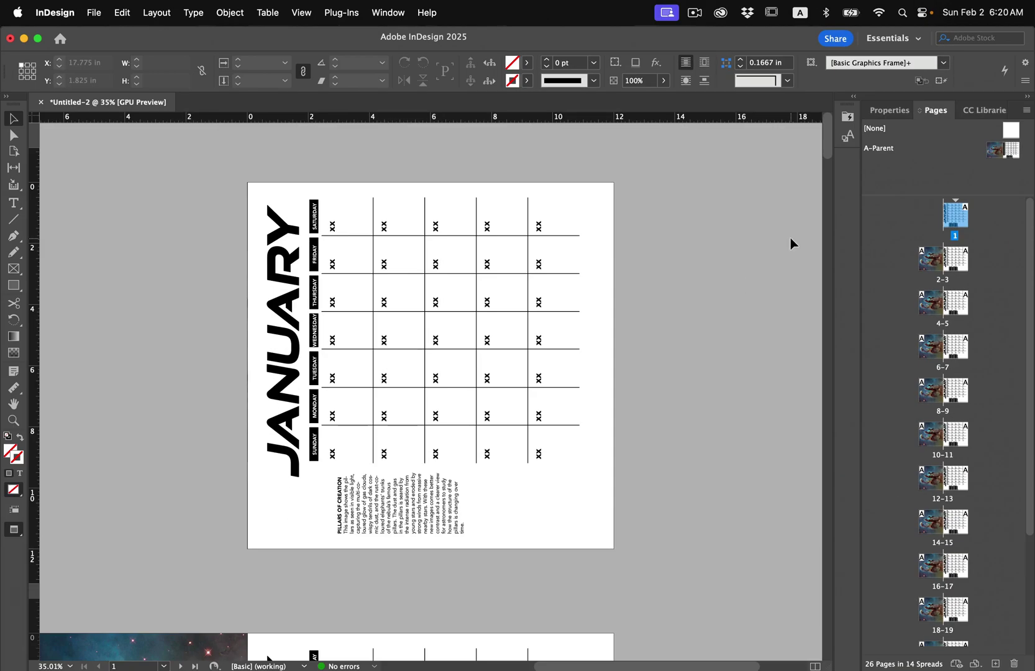
pyautogui.scroll(-10, 693, 386)
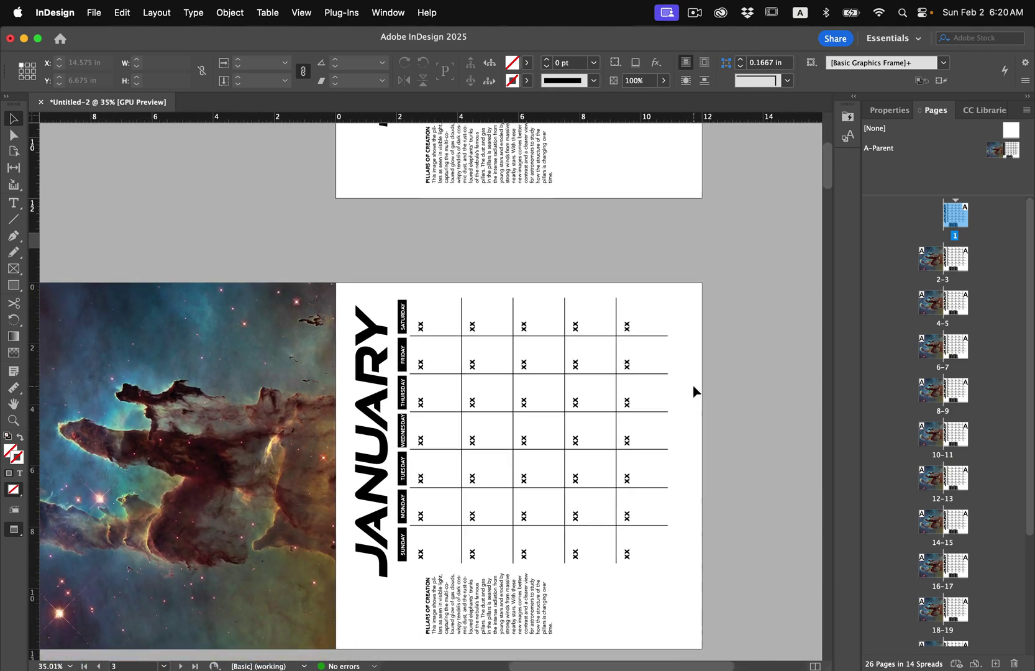
pyautogui.scroll(10, 486, 428)
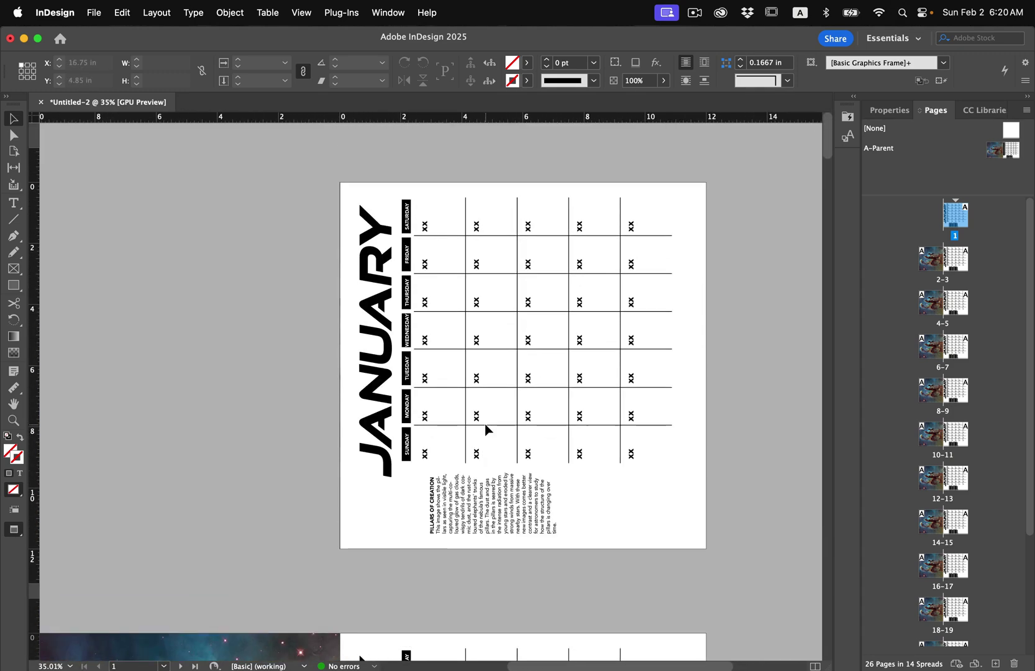
pyautogui.scroll(-1, 486, 428)
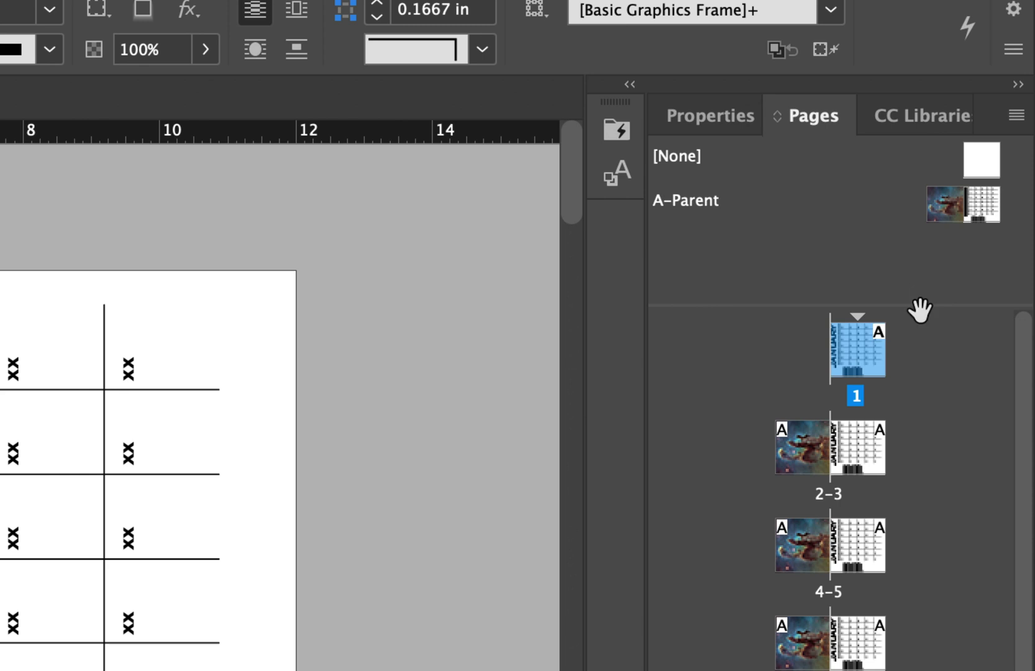
pyautogui.keyDown('alt'); pyautogui.click(976, 159); pyautogui.keyUp('alt')
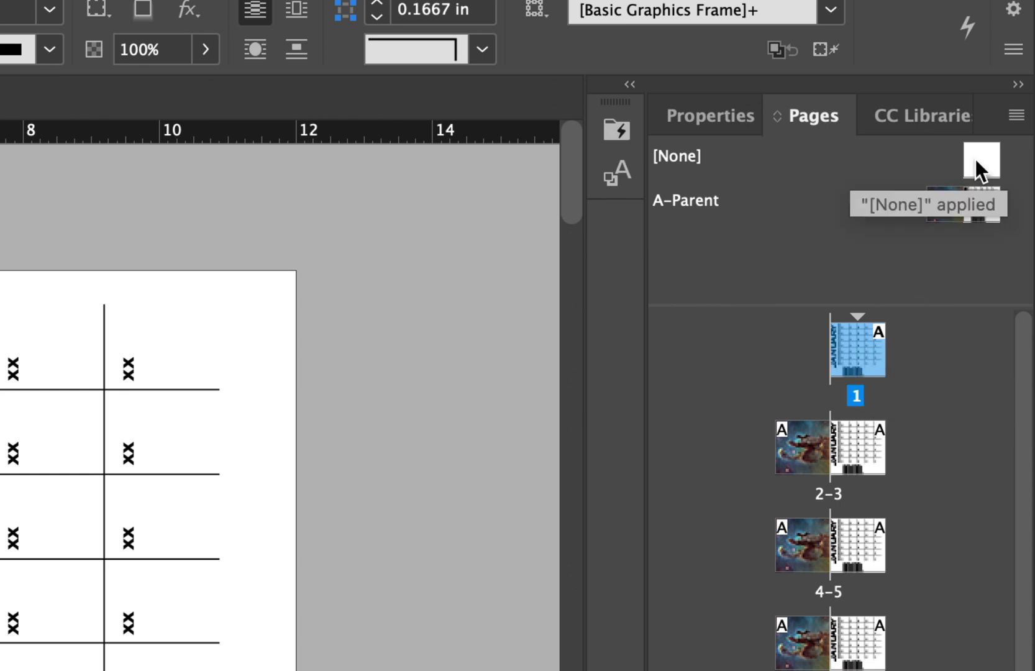
pyautogui.moveTo(977, 157); pyautogui.dragTo(841, 339)
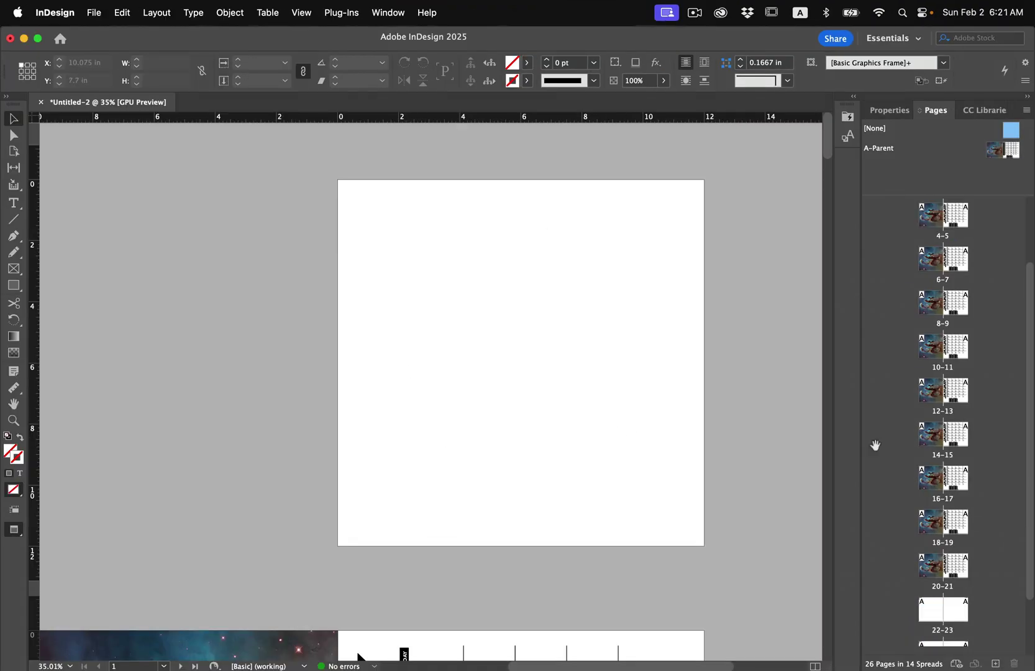
# Step: Apply the [None] parent to page 26, the last page of the document
pyautogui.scroll(-5, 875, 444)
pyautogui.doubleClick(931, 626)
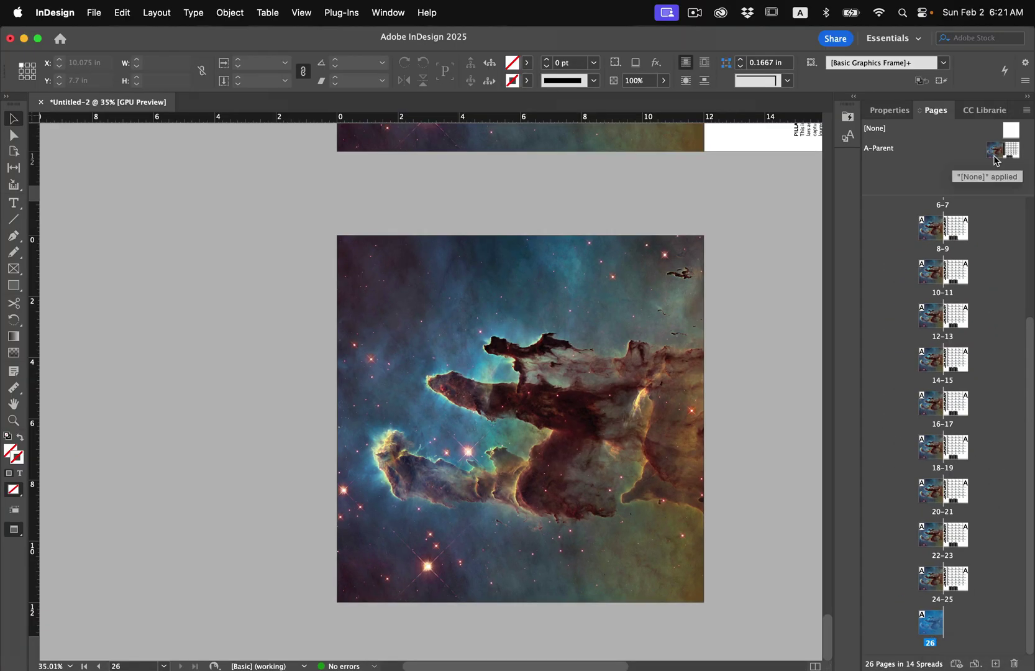
pyautogui.moveTo(1010, 131); pyautogui.dragTo(930, 622)
pyautogui.scroll(2, 628, 400)
pyautogui.hscroll(2, 628, 399)
pyautogui.hscroll(3, 628, 402)
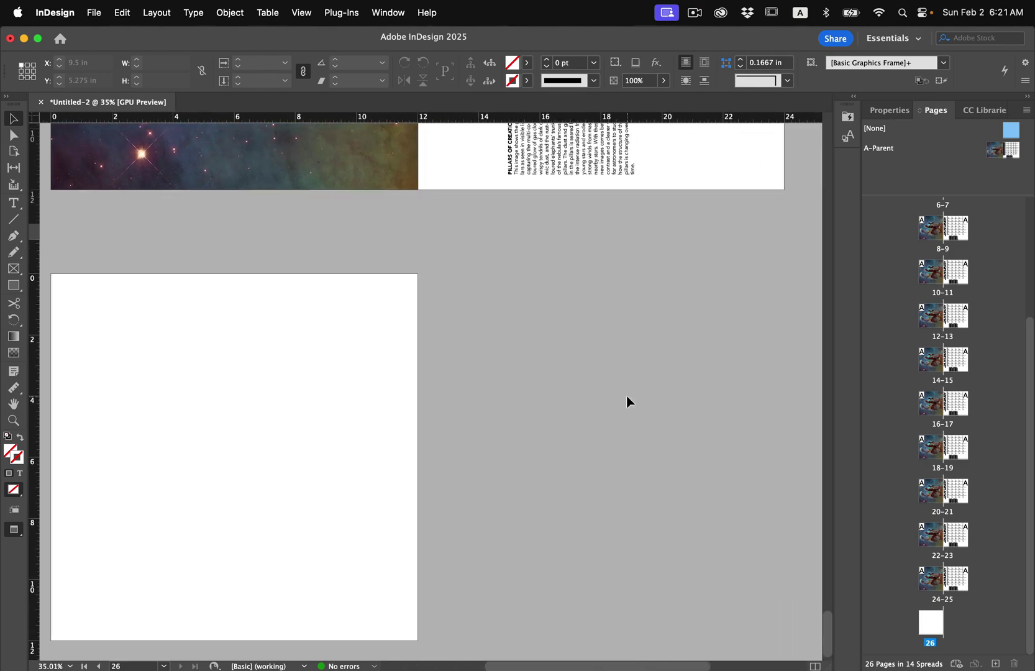
# Step: Select both pages of spread 2-3 and rotate its spread view 90° CW
pyautogui.scroll(20, 628, 402)
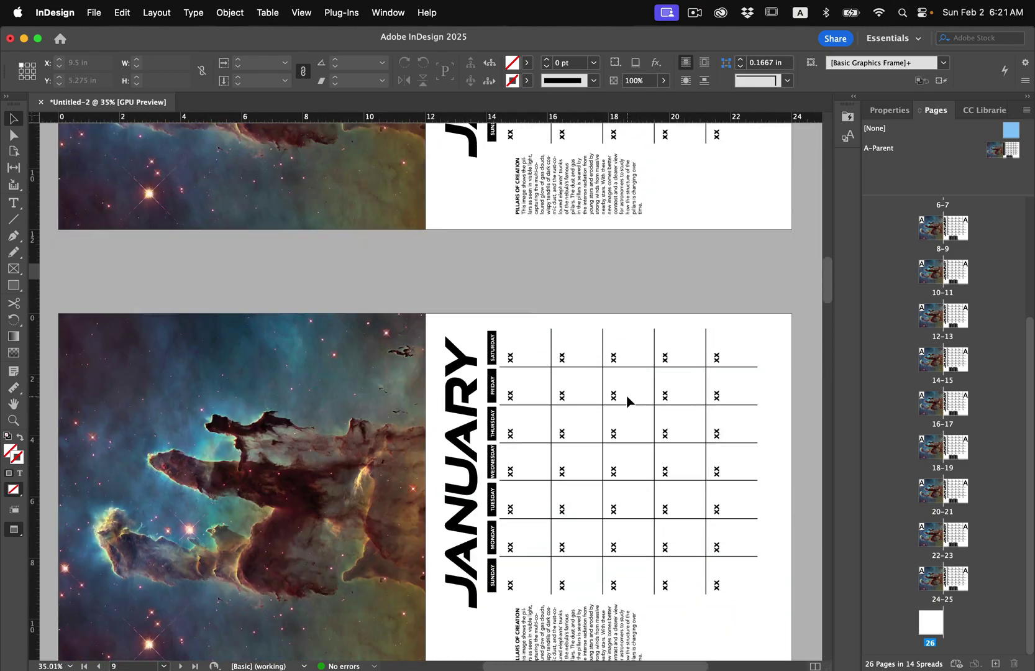
pyautogui.scroll(5, 628, 402)
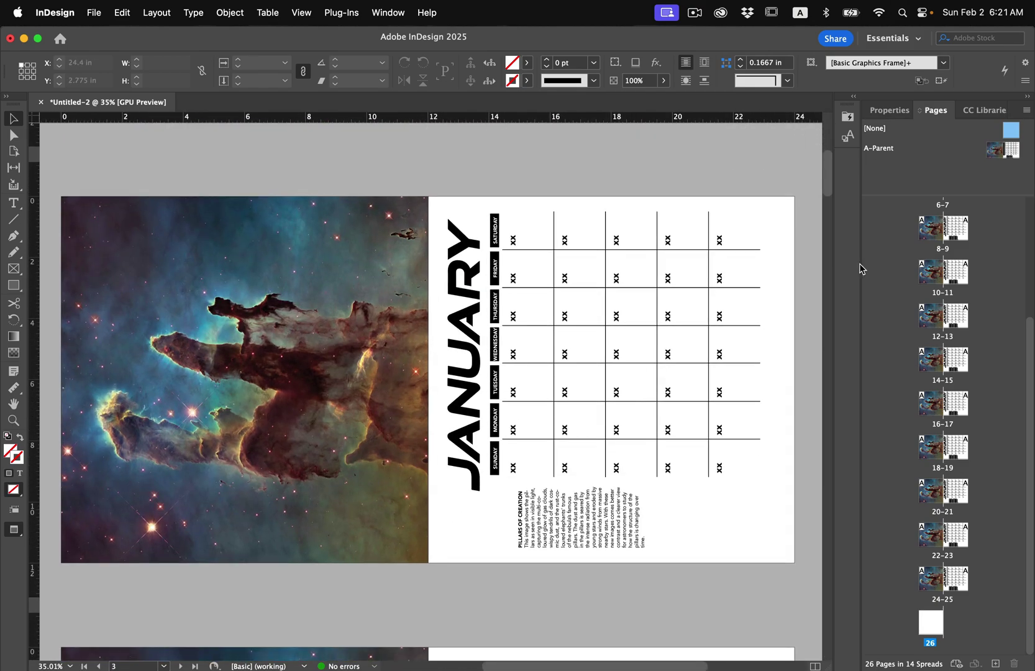
pyautogui.scroll(4, 974, 296)
pyautogui.doubleClick(937, 267)
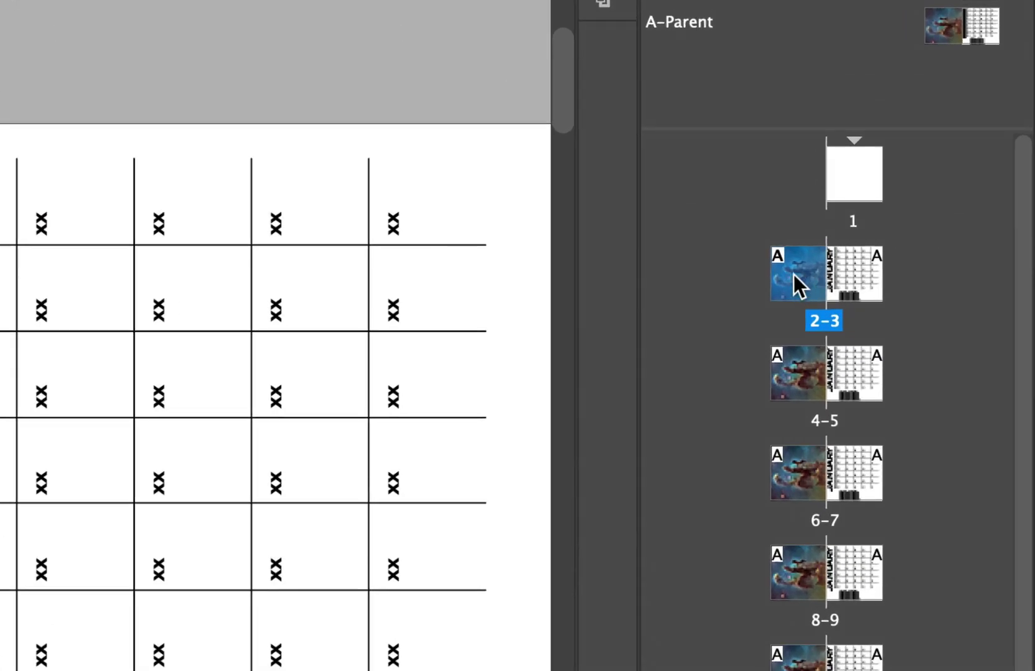
pyautogui.click(848, 279)
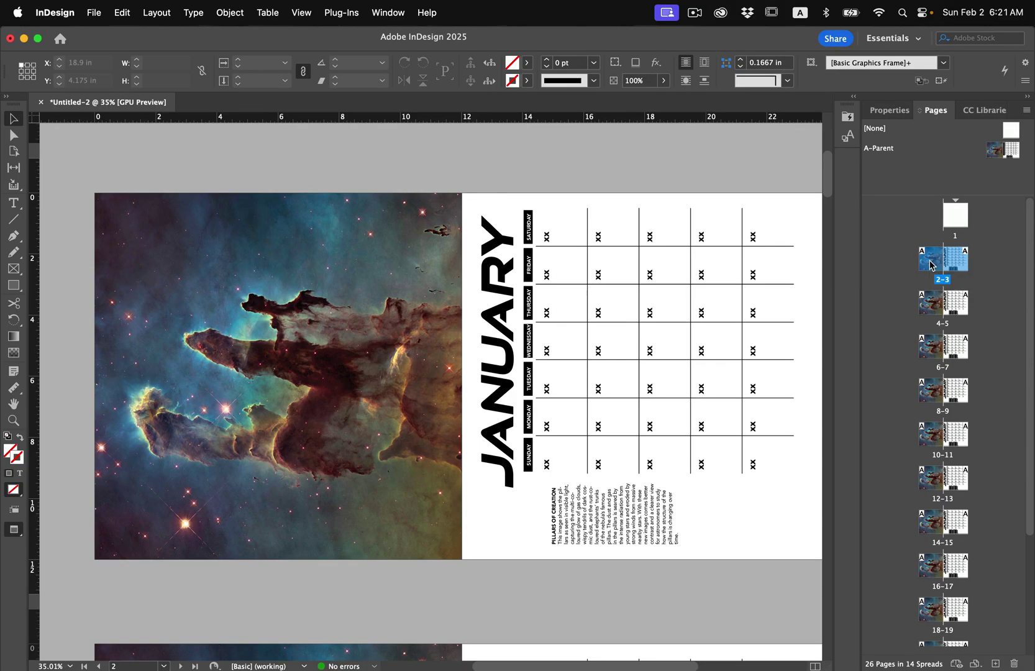
pyautogui.rightClick(924, 259)
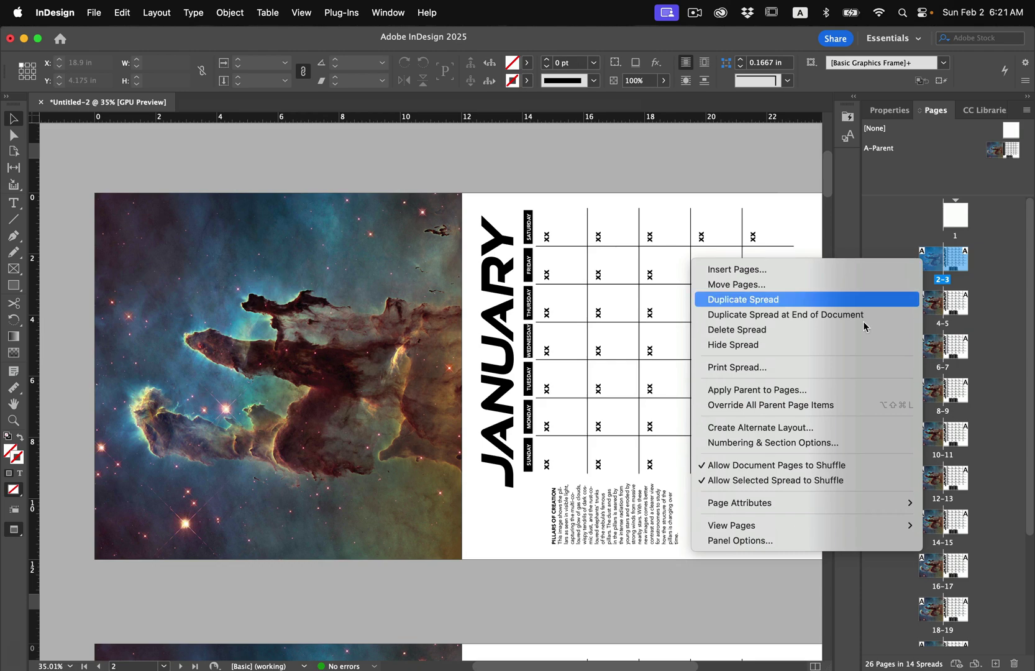
pyautogui.moveTo(793, 506)
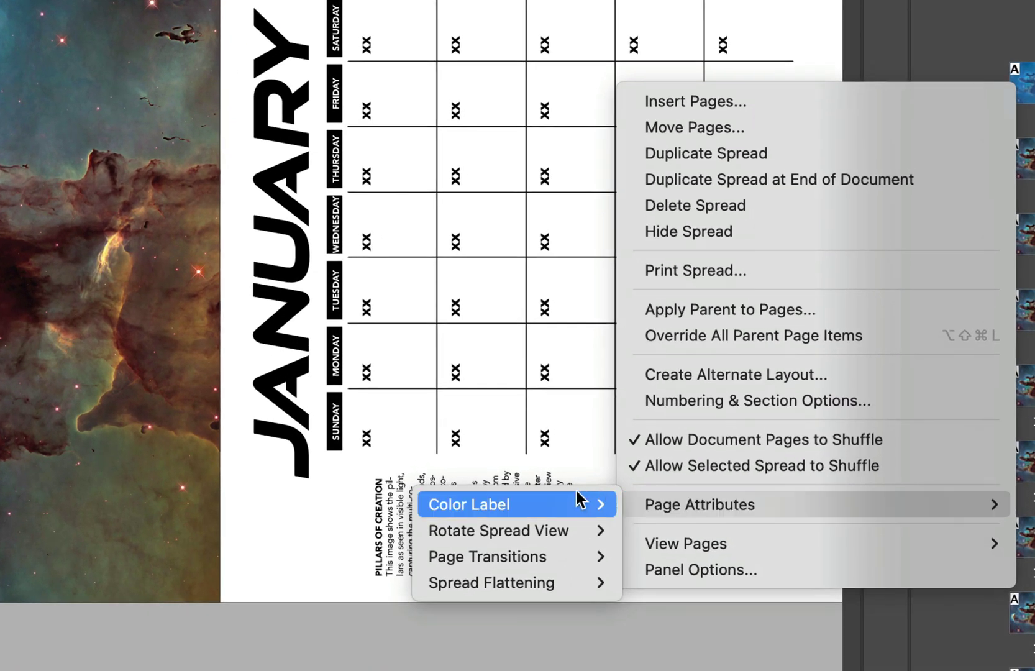
pyautogui.moveTo(556, 532)
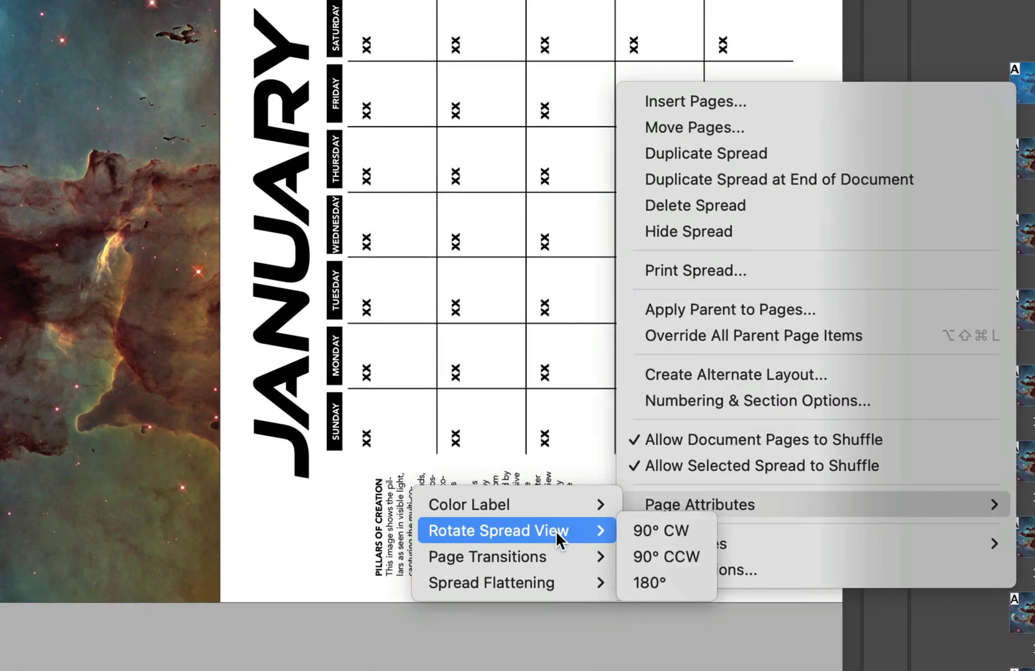
pyautogui.click(643, 531)
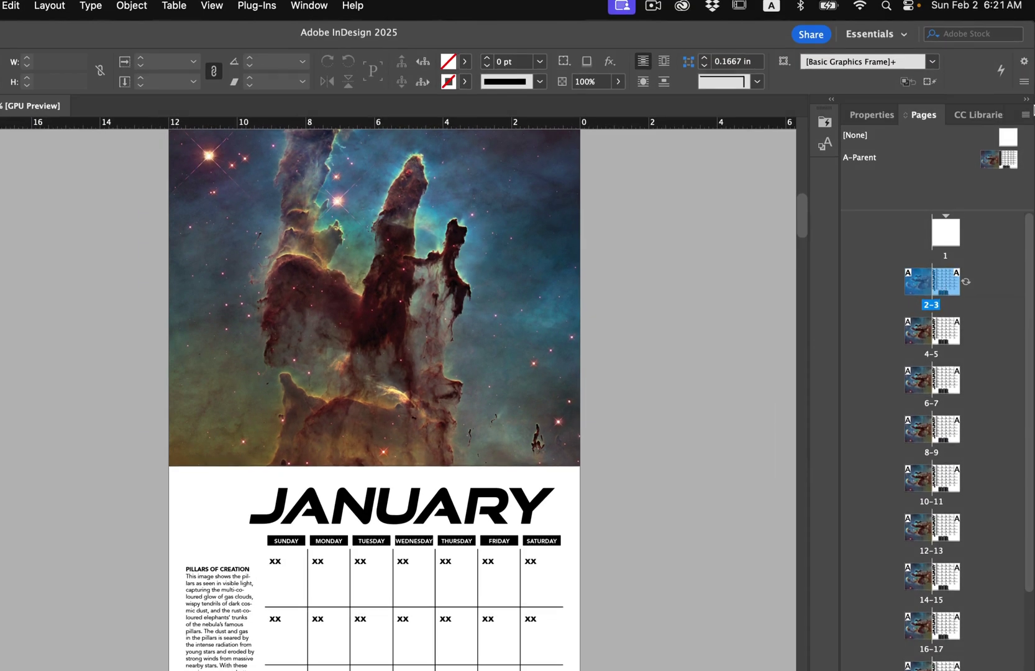
# Step: Override all parent page items on spread 2-3 and delete the nebula image from the picture frame, keeping the frame
pyautogui.click(1025, 116)
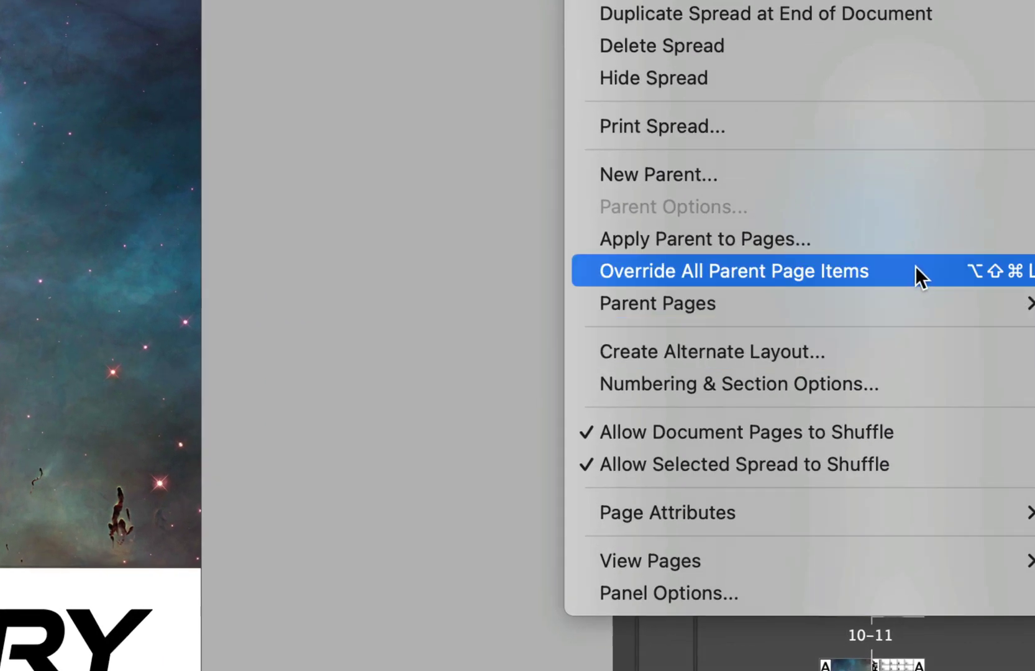
pyautogui.click(912, 271)
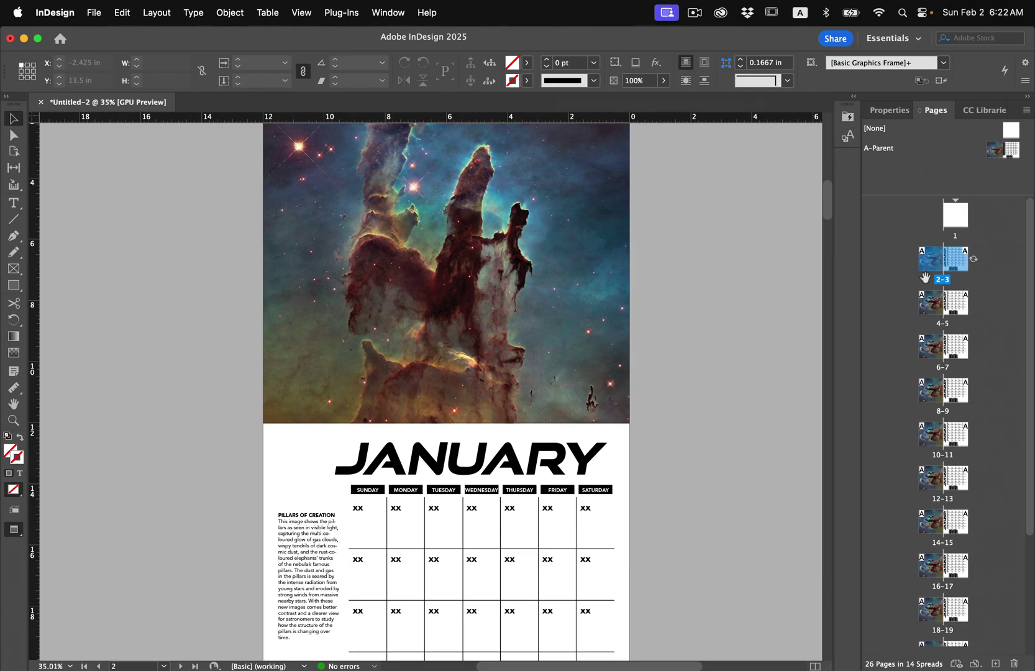
pyautogui.click(446, 273)
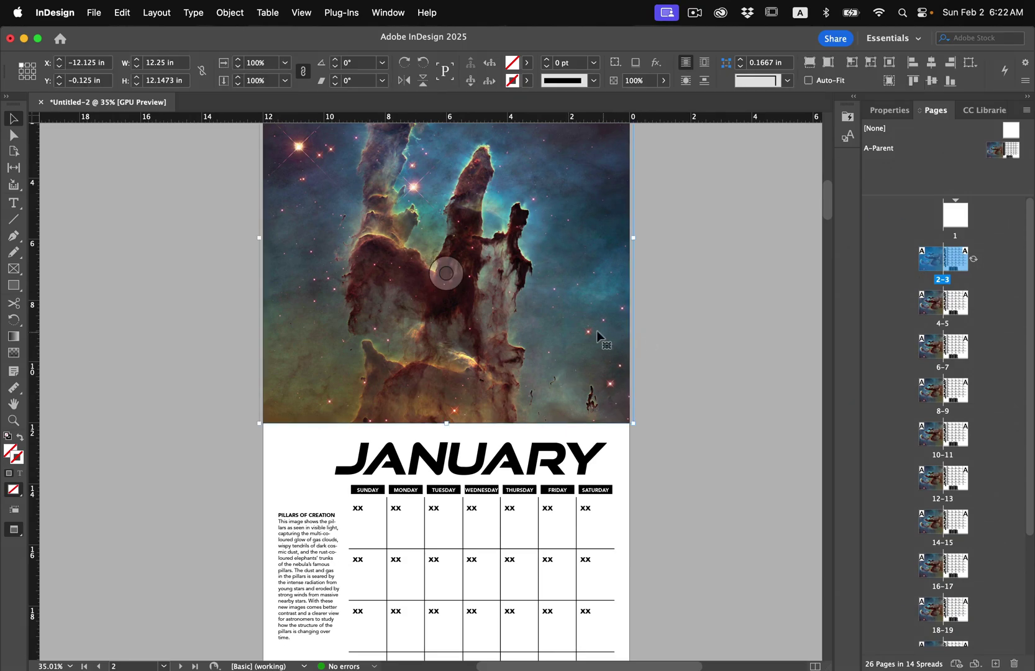
pyautogui.click(446, 273)
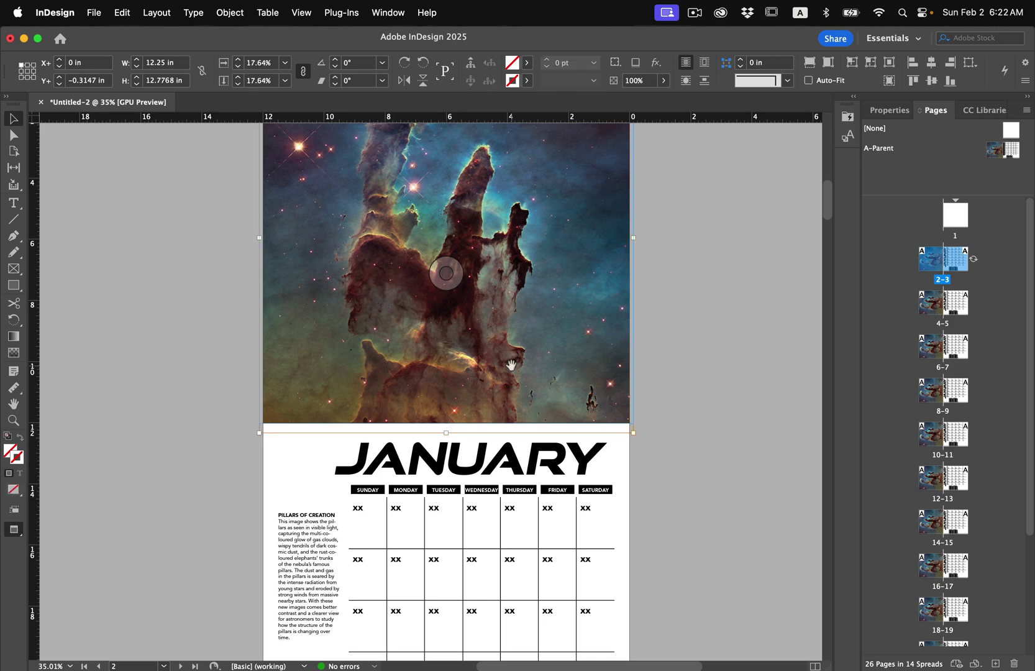
pyautogui.press('Delete')
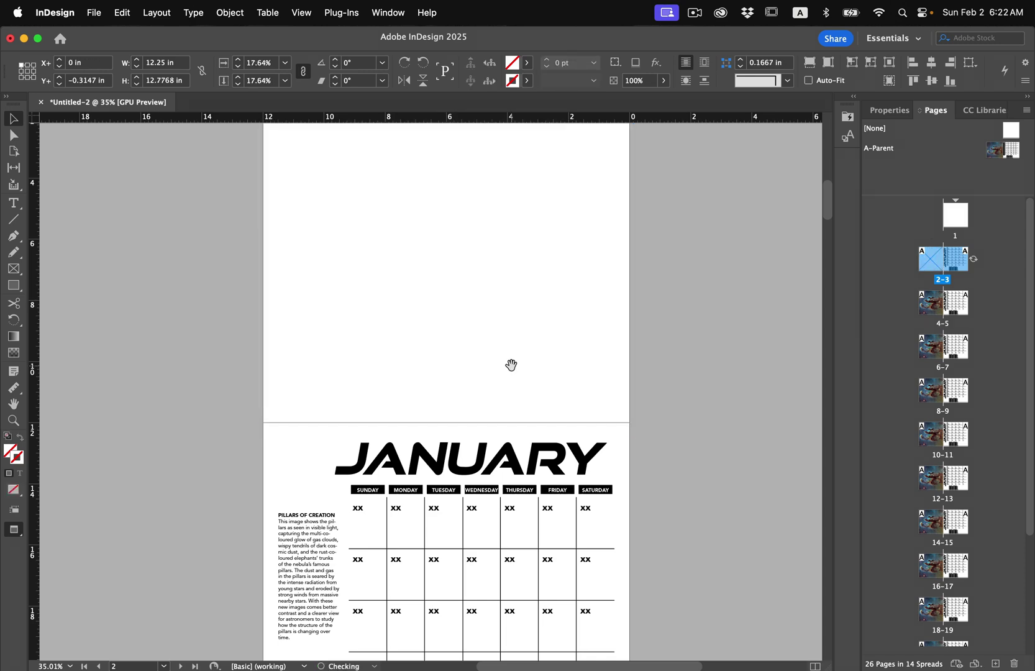
# Step: Show the guides and frame edges, place NASA Calendar Image2.jpg into the empty picture frame above January, and deselect it
pyautogui.click(454, 334)
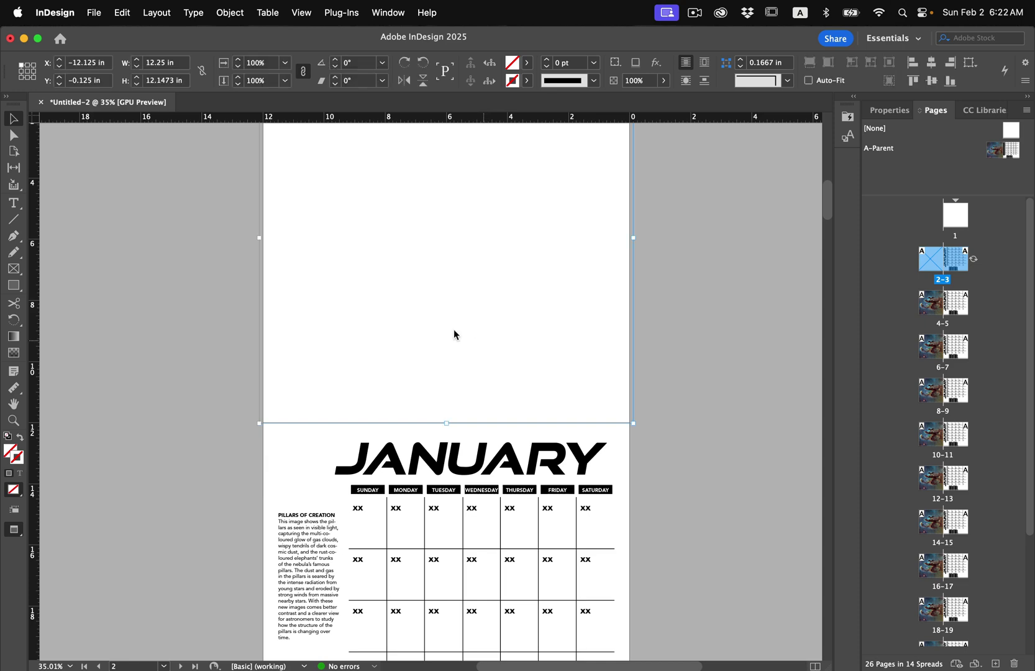
pyautogui.press('w')
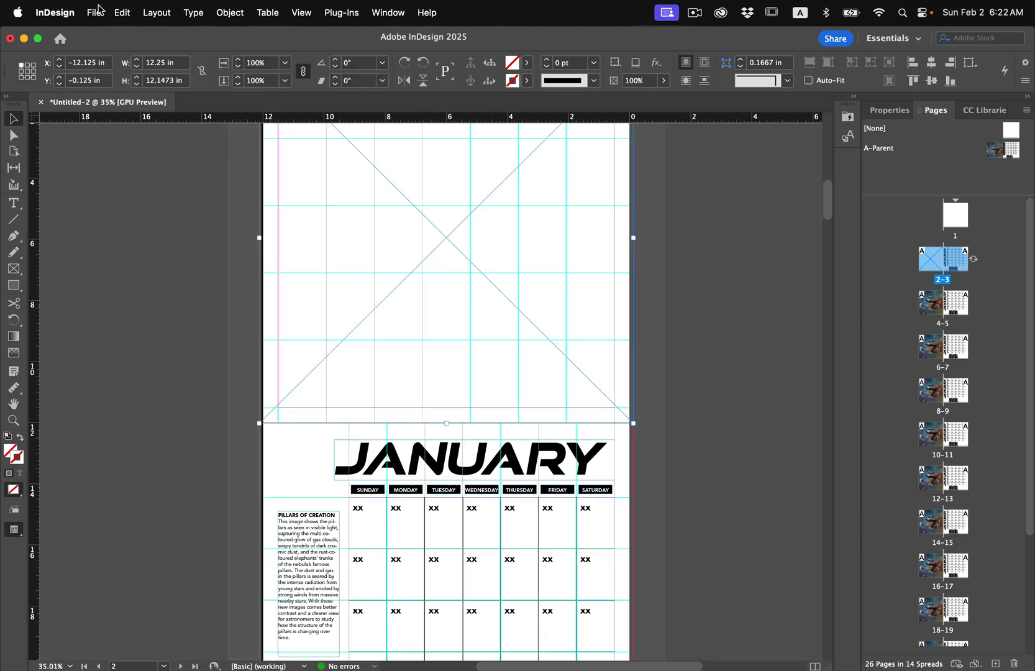
pyautogui.click(62, 13)
pyautogui.moveTo(93, 12)
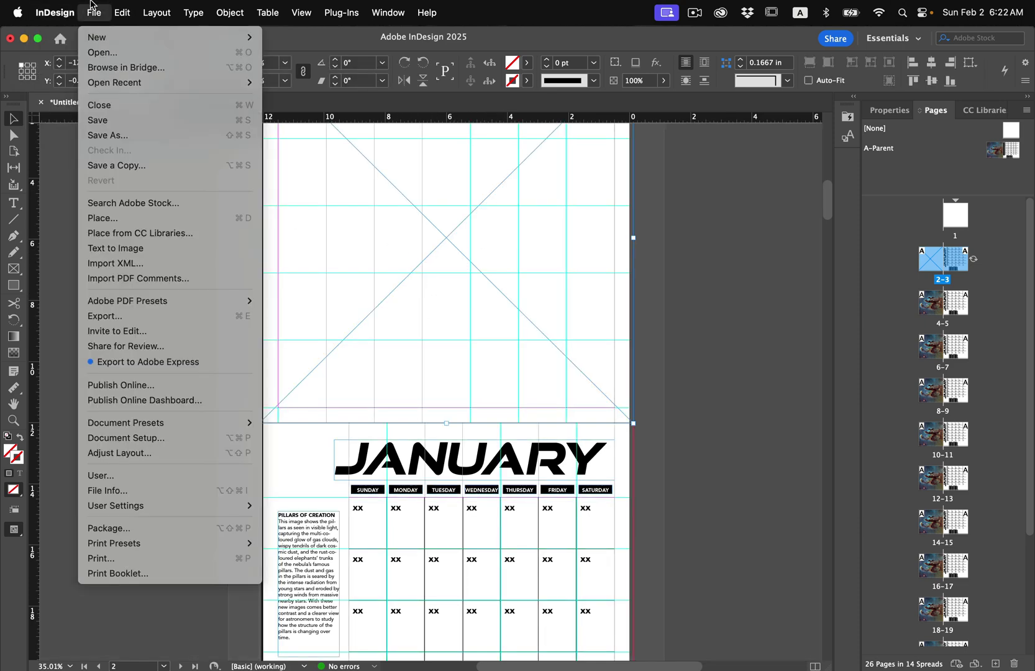
pyautogui.click(132, 217)
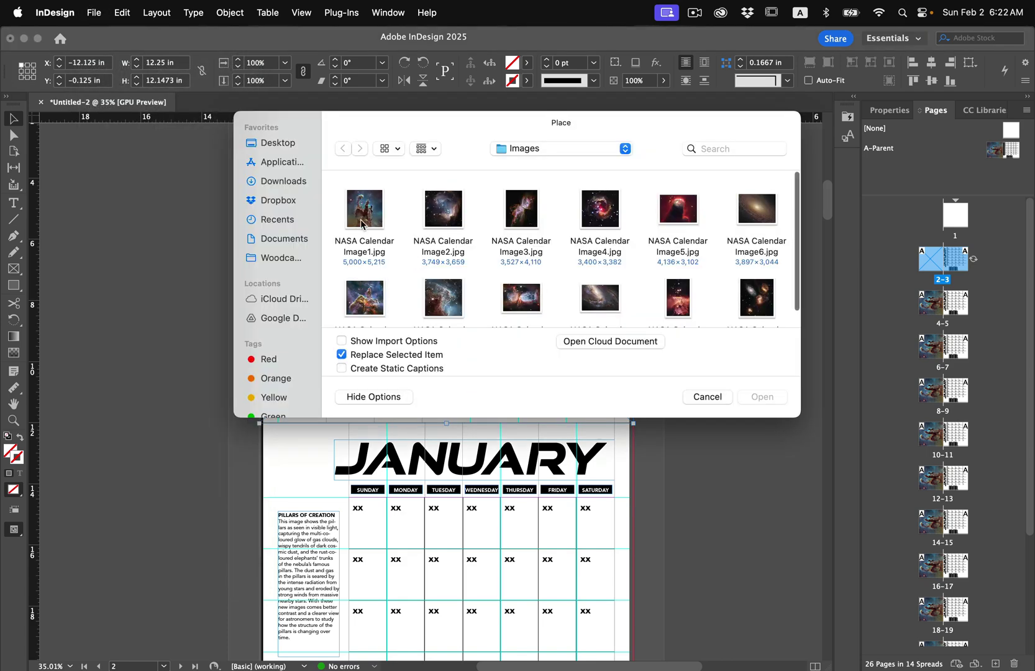
pyautogui.click(435, 226)
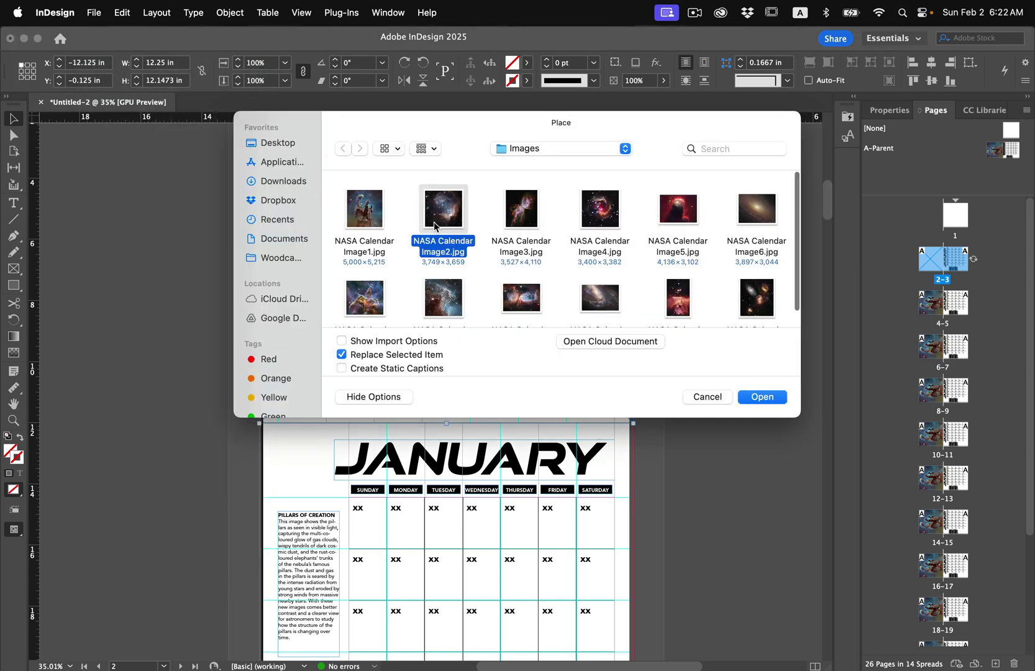
pyautogui.press('Return')
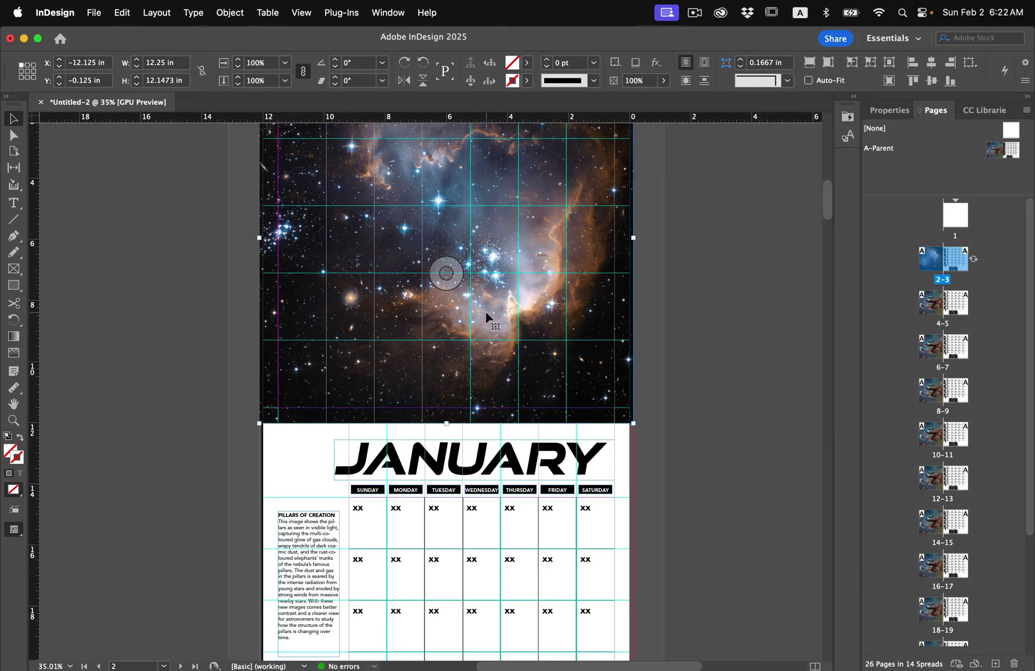
pyautogui.scroll(4, 487, 316)
pyautogui.click(447, 341)
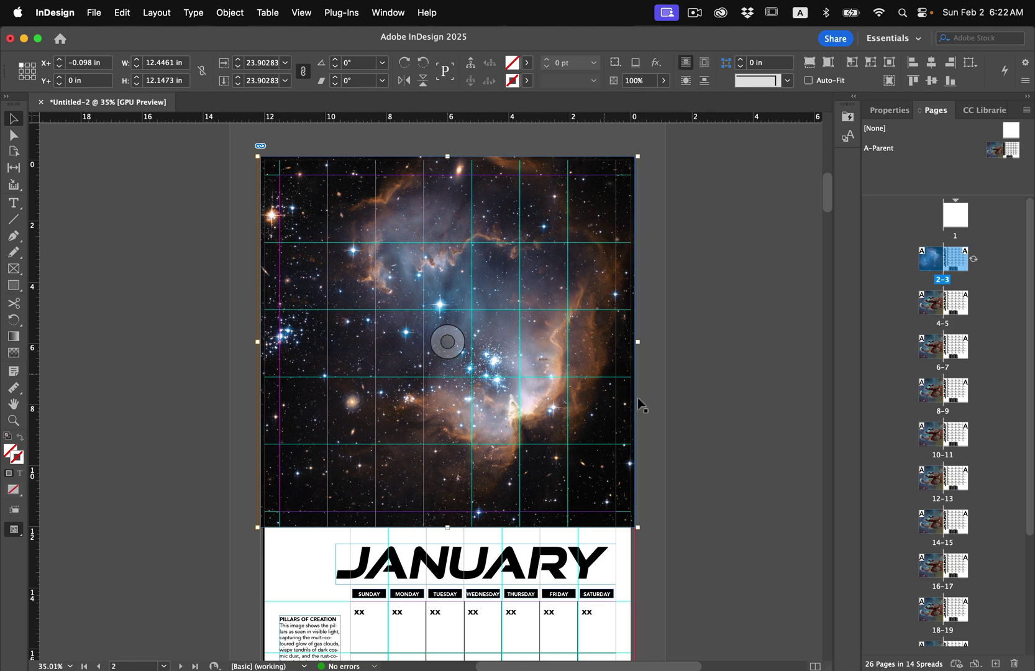
pyautogui.click(667, 433)
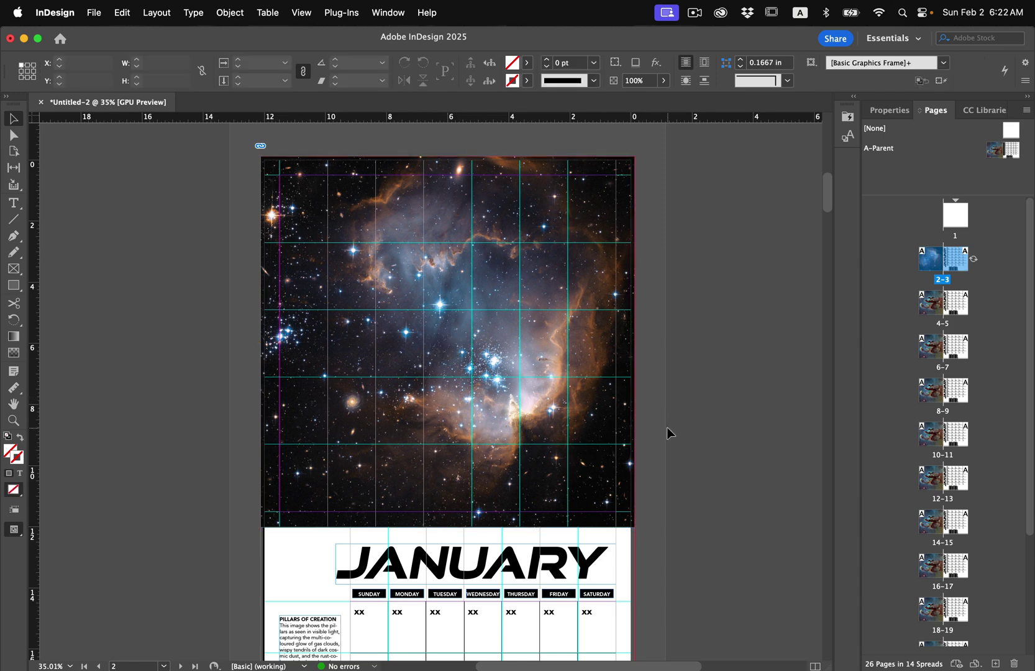
# Step: Create a paragraph style named Caption Title from the PILLARS OF CREATION heading beside January's grid
pyautogui.scroll(-10, 667, 433)
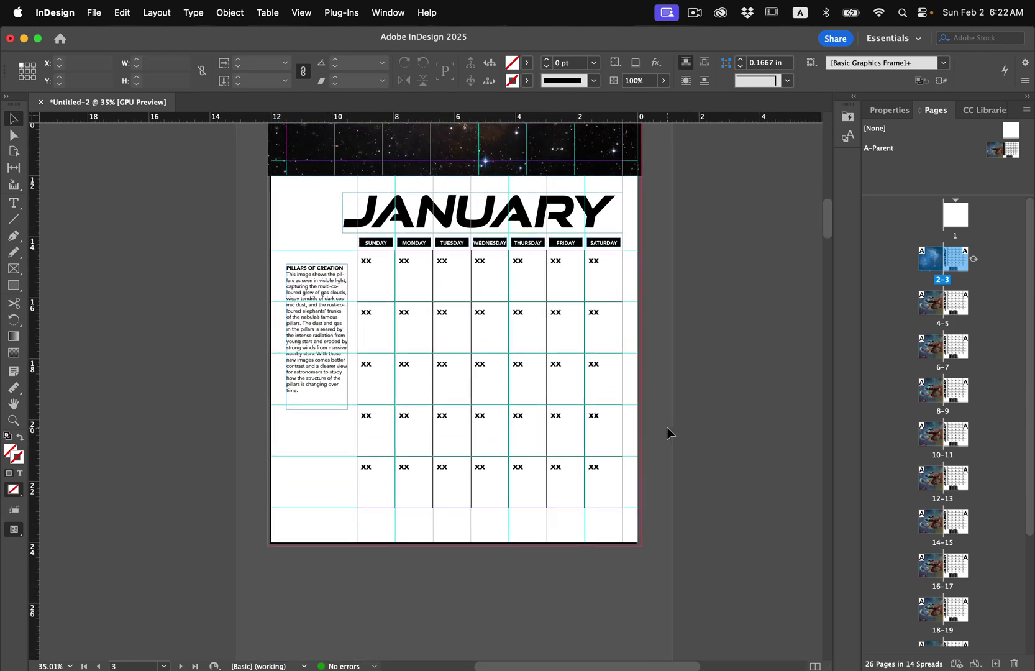
pyautogui.scroll(1, 559, 275)
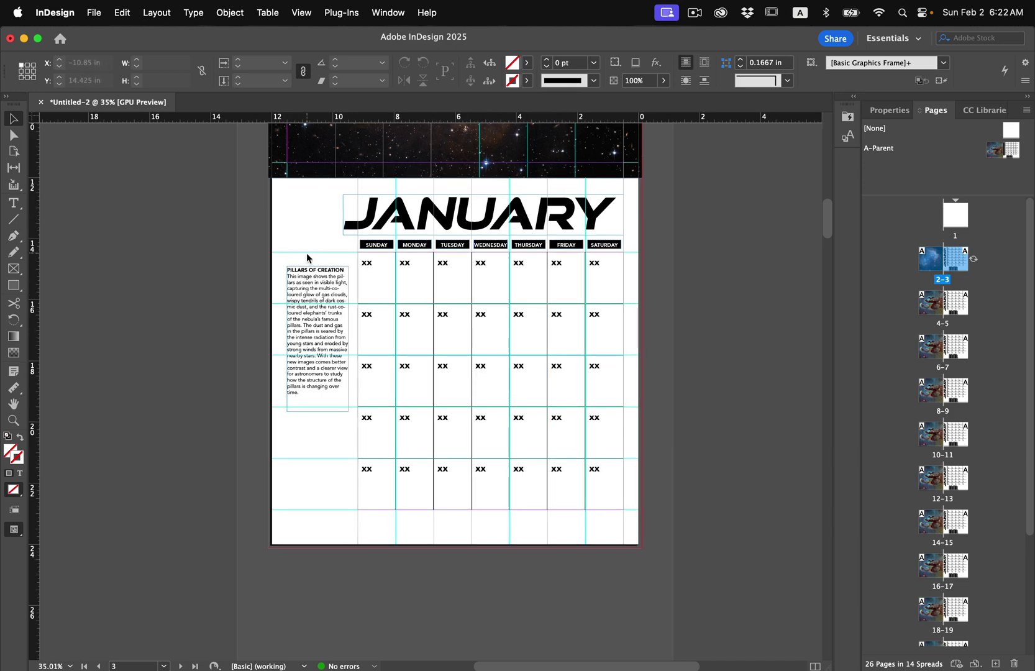
pyautogui.click(314, 308)
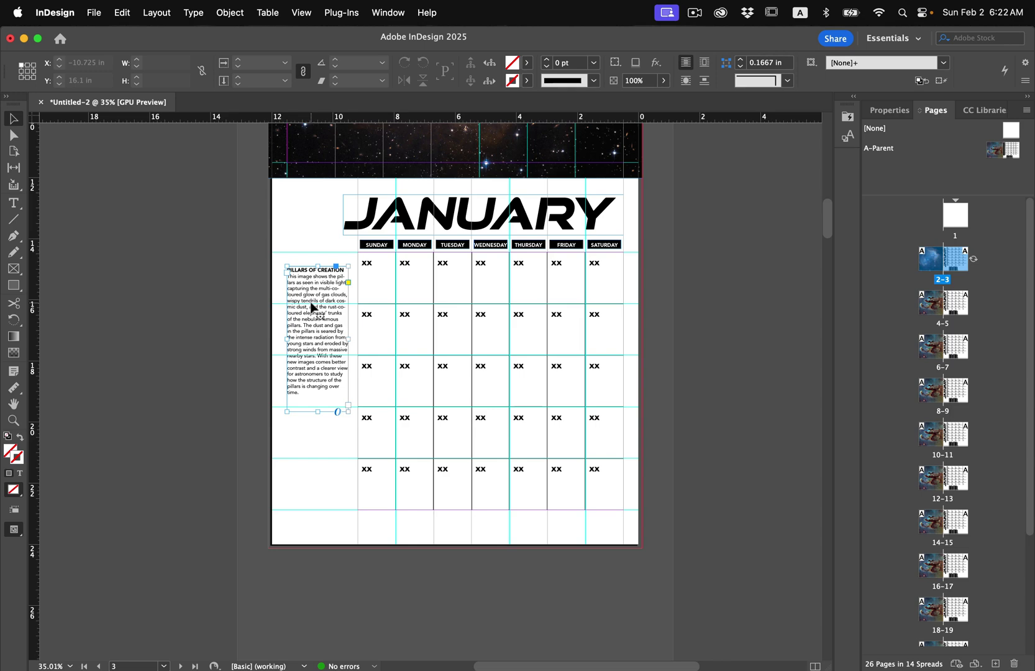
pyautogui.click(300, 244)
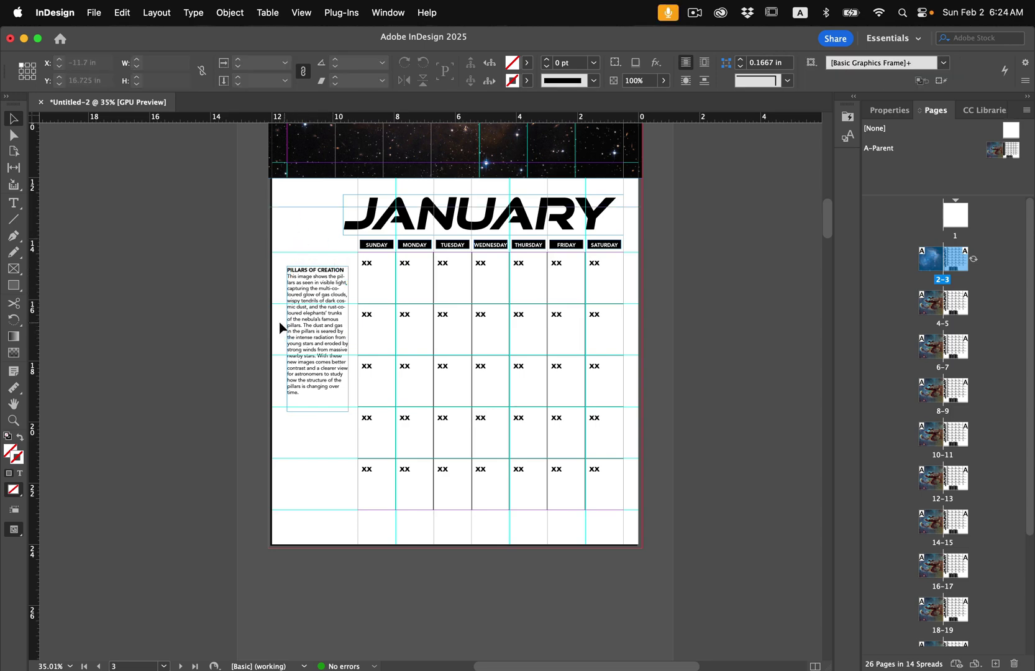
pyautogui.scroll(5, 277, 298)
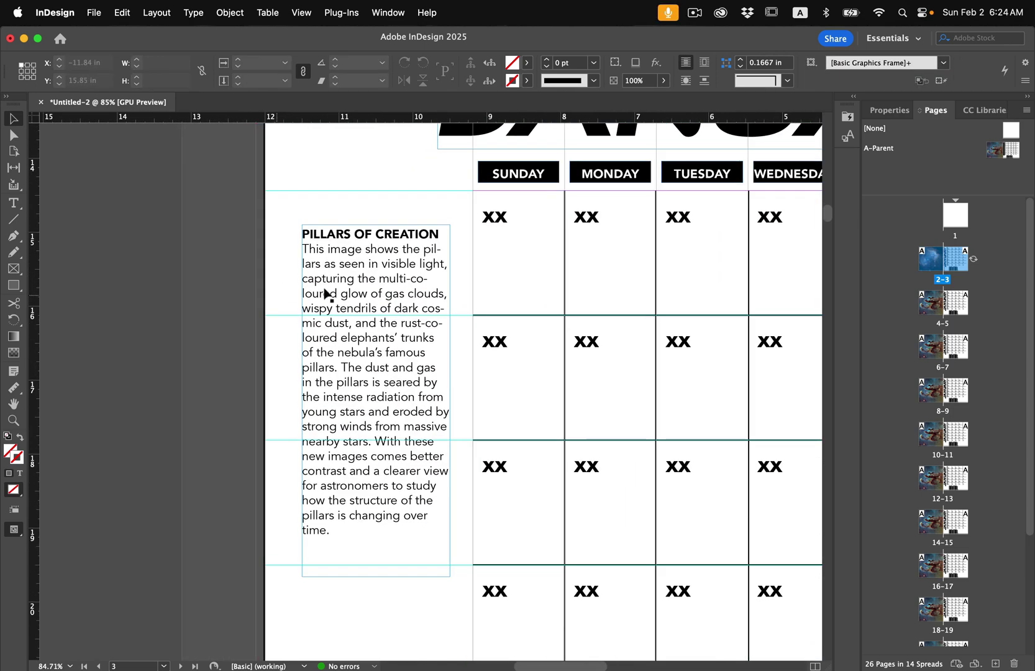
pyautogui.press('t')
pyautogui.moveTo(313, 234); pyautogui.dragTo(376, 236)
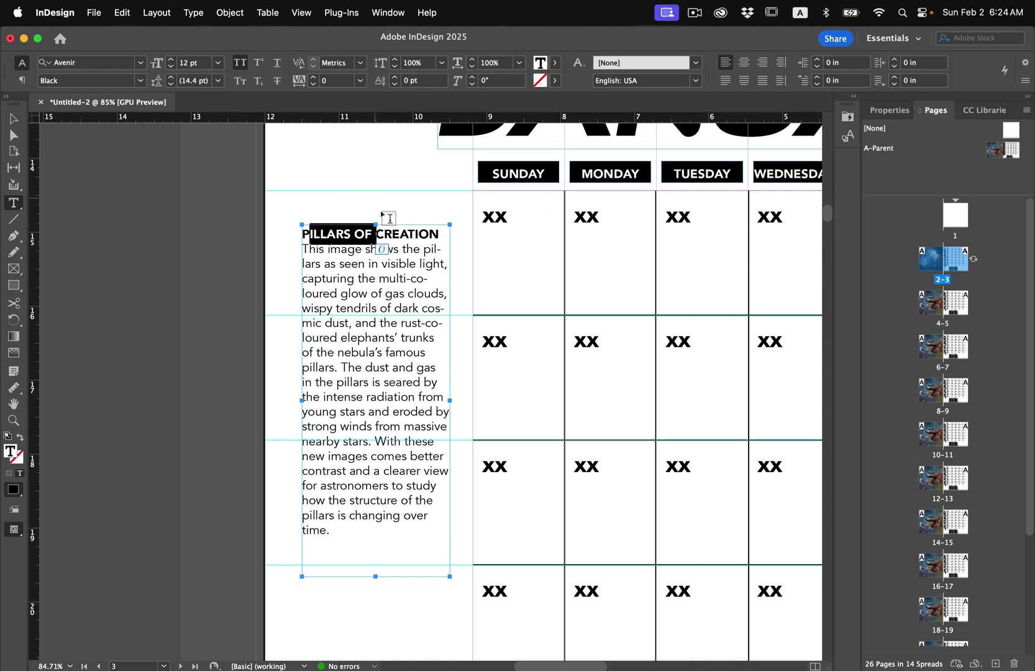
pyautogui.click(194, 12)
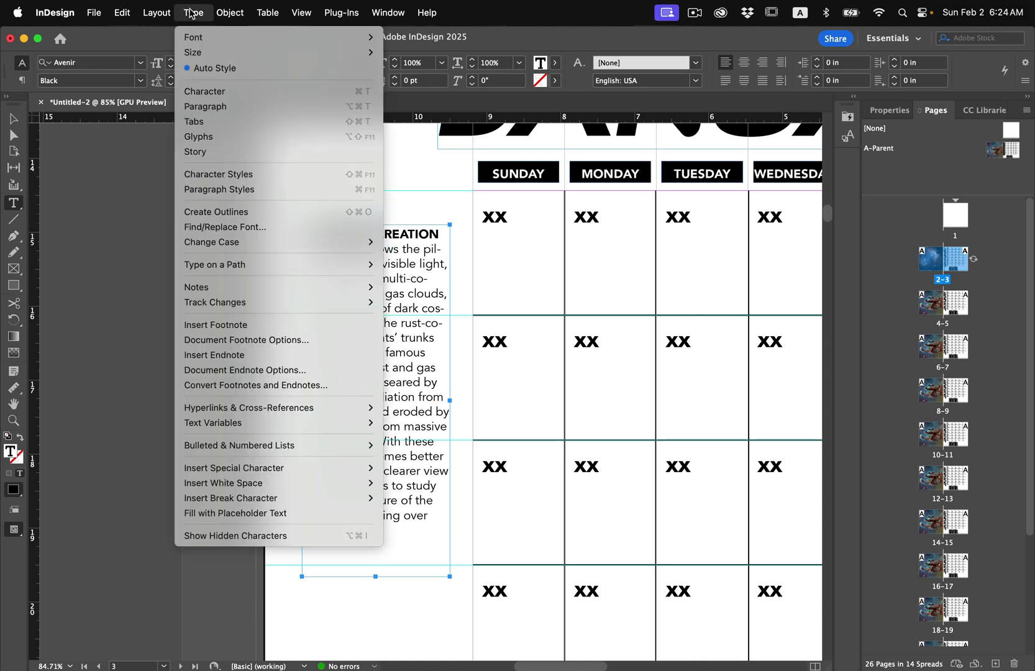
pyautogui.click(258, 189)
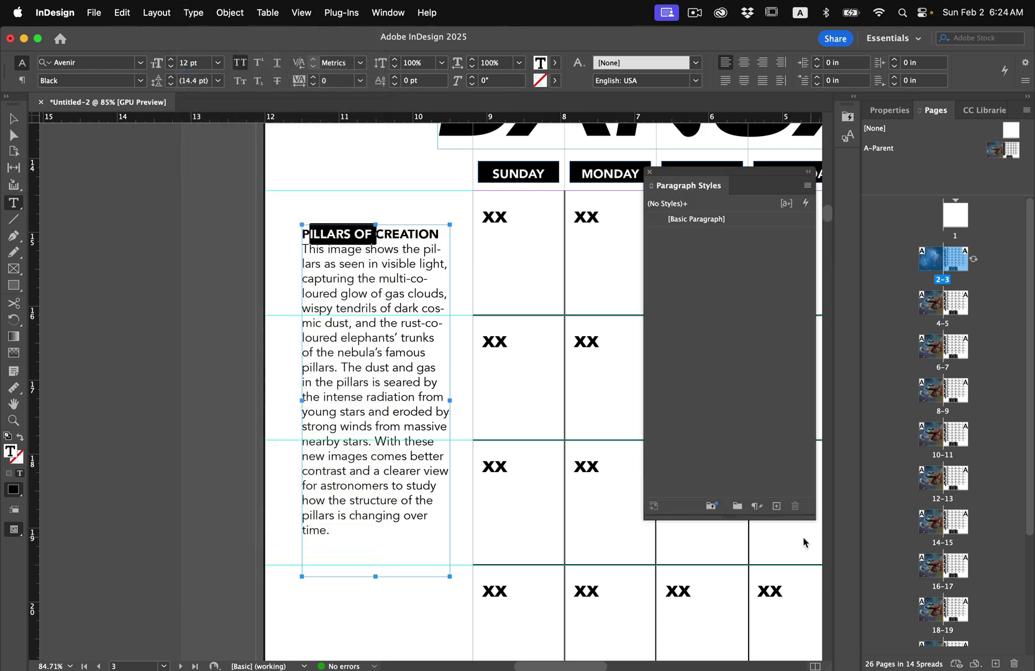
pyautogui.click(775, 506)
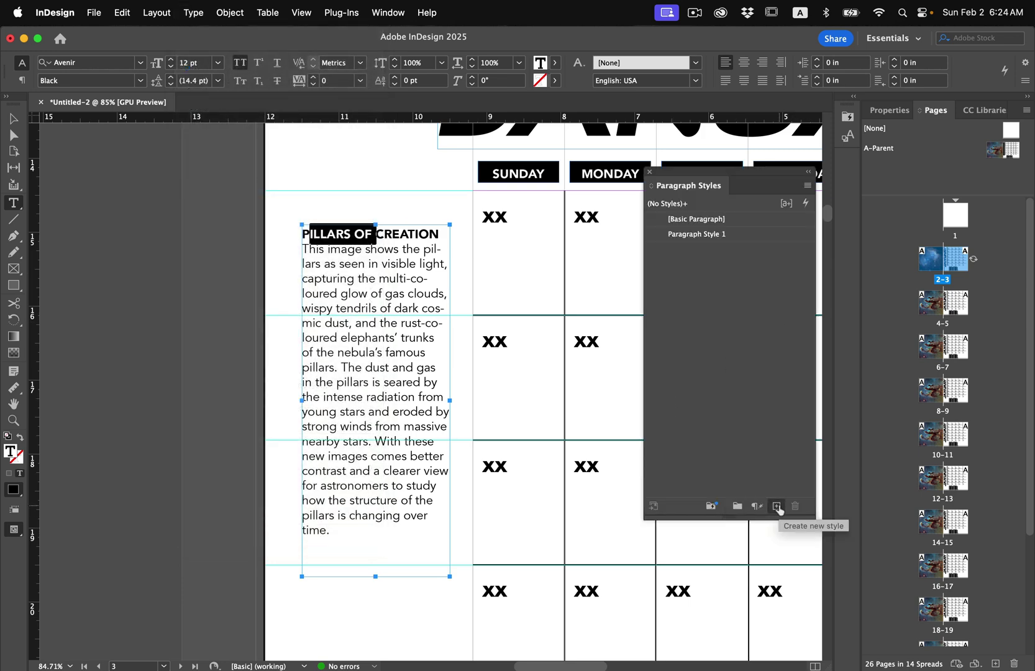
pyautogui.doubleClick(716, 234)
pyautogui.write('Cap')
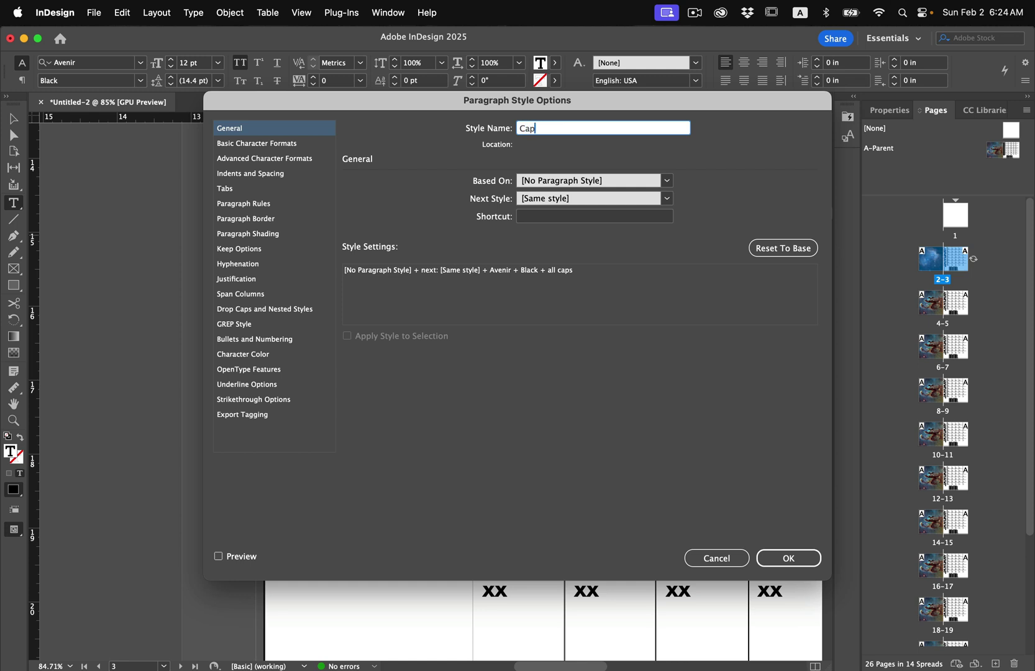
pyautogui.write('tion Title')
pyautogui.press('Return')
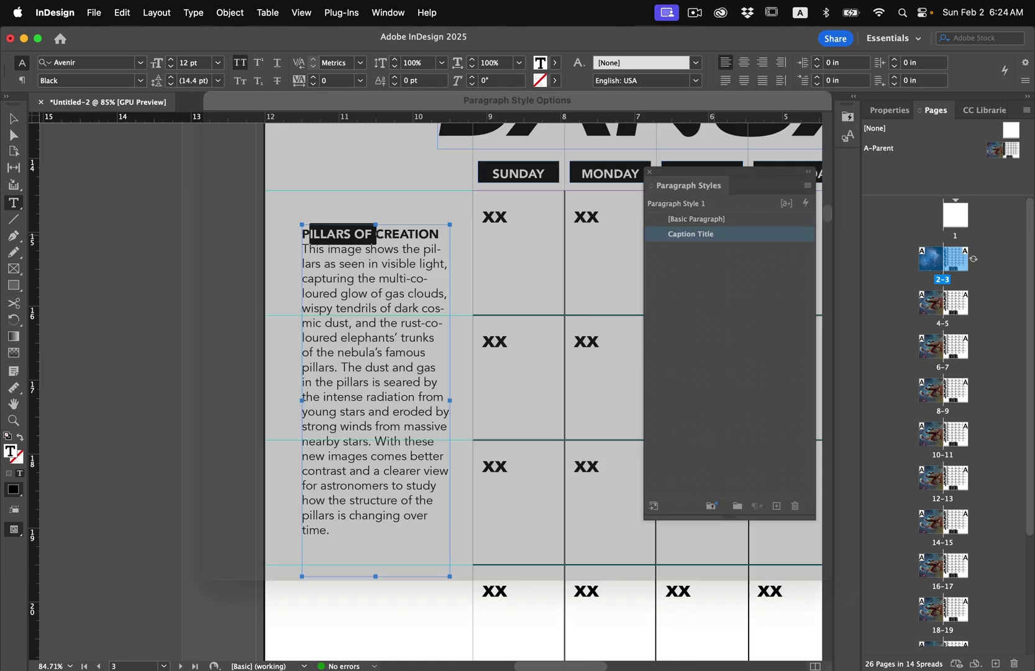
# Step: Create a paragraph style named Caption Body Copy from the caption's body text and close the paragraph styles
pyautogui.moveTo(339, 294); pyautogui.dragTo(359, 382)
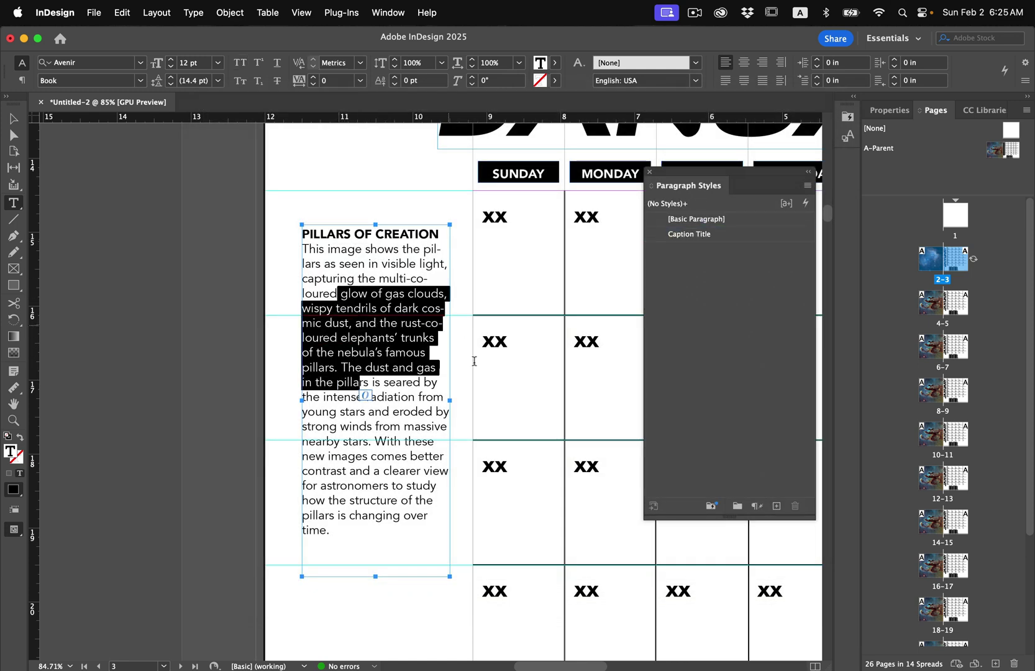
pyautogui.click(777, 506)
pyautogui.doubleClick(696, 249)
pyautogui.write('Caption B')
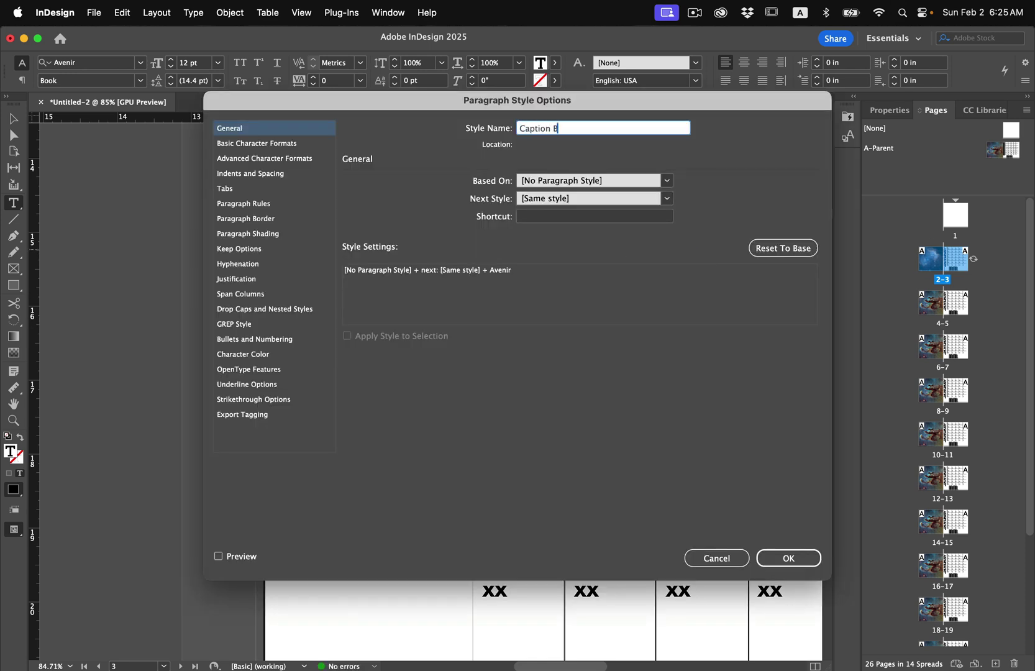
pyautogui.write('ody Copy')
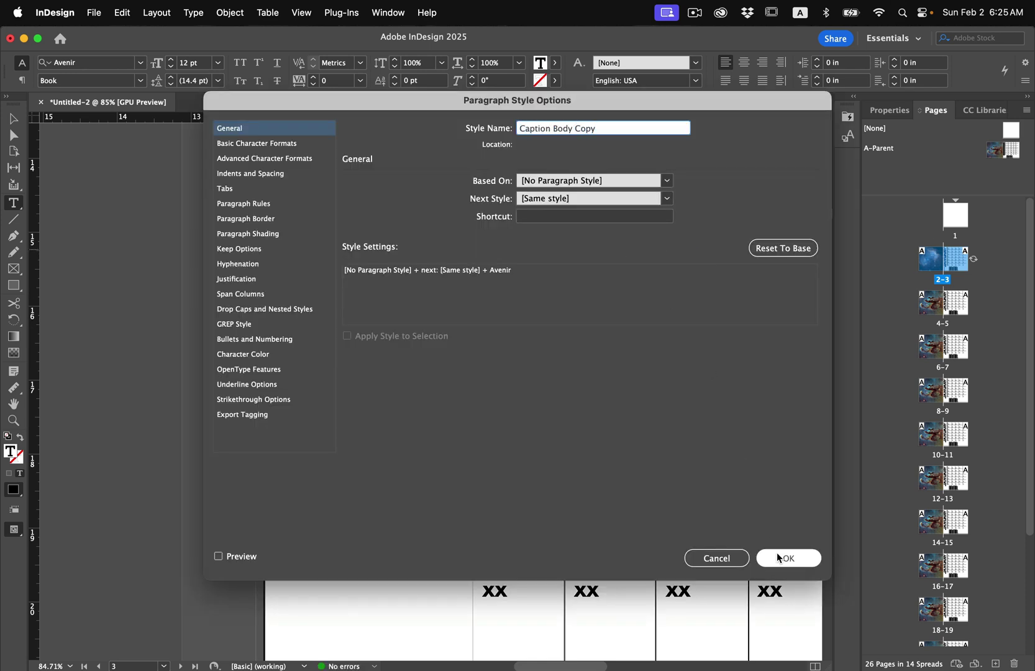
pyautogui.click(776, 552)
pyautogui.click(13, 119)
pyautogui.click(192, 276)
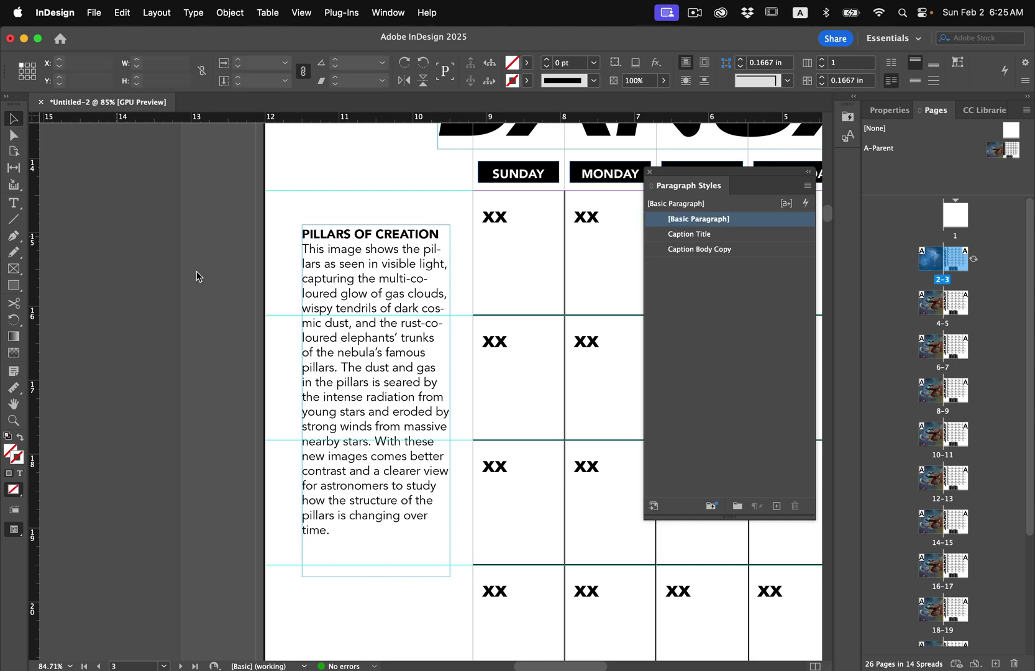
pyautogui.scroll(-5, 190, 281)
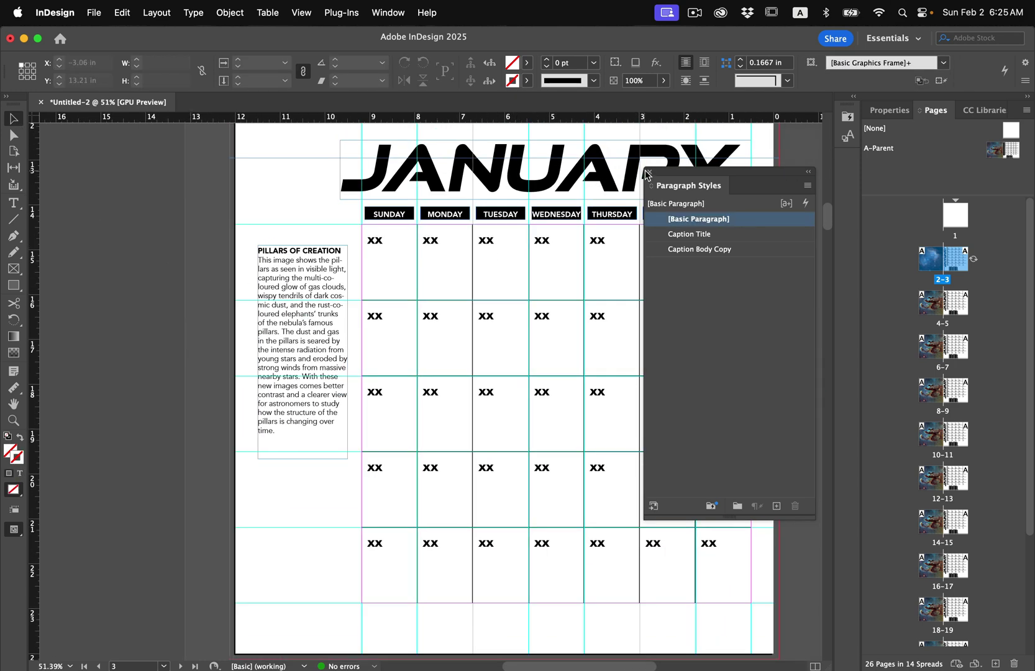
pyautogui.click(648, 176)
# Step: Select the January picture and set its caption setup to use the Caption Body Copy paragraph style
pyautogui.scroll(5, 447, 233)
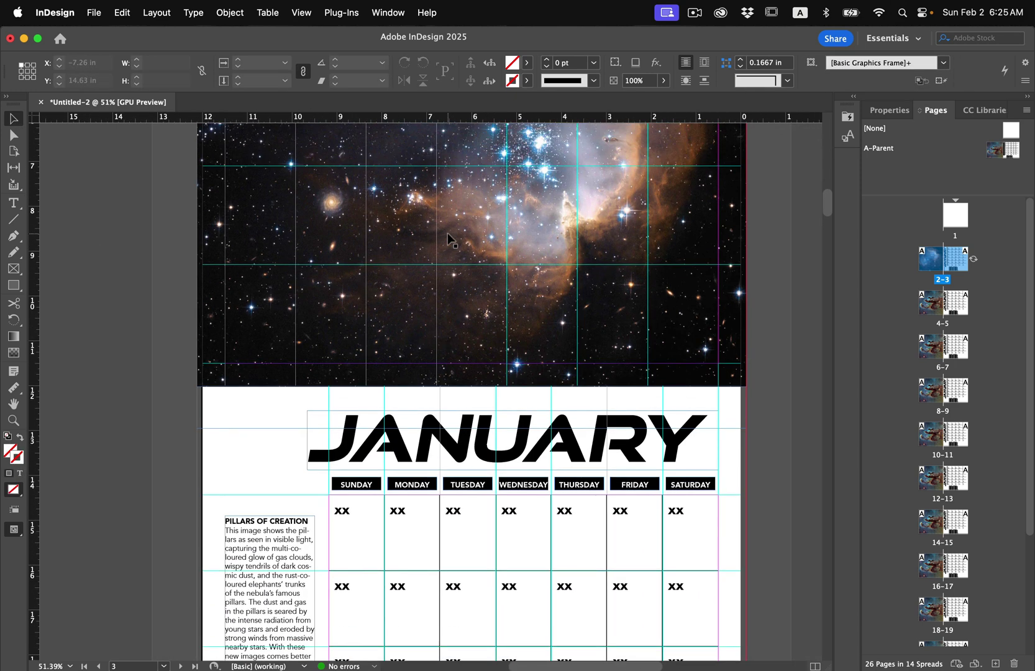
pyautogui.click(322, 299)
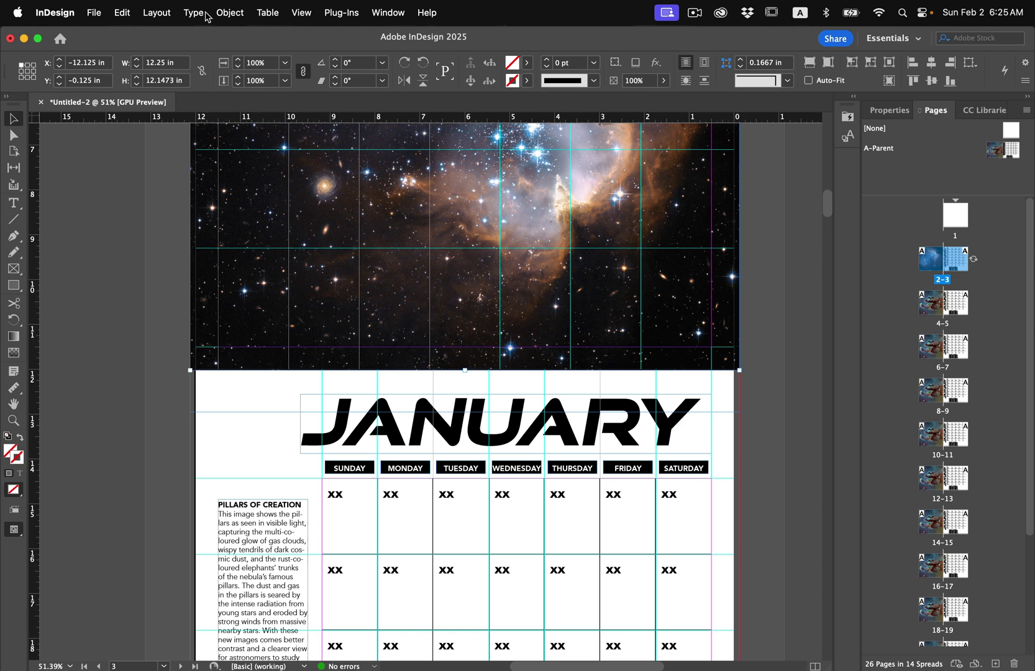
pyautogui.click(229, 13)
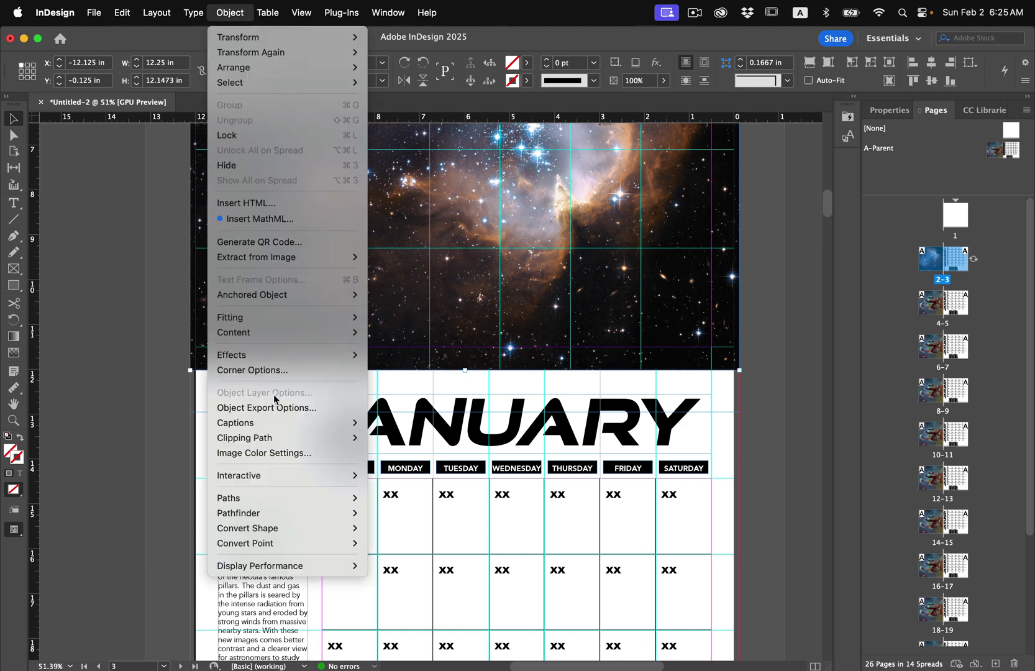
pyautogui.moveTo(295, 430)
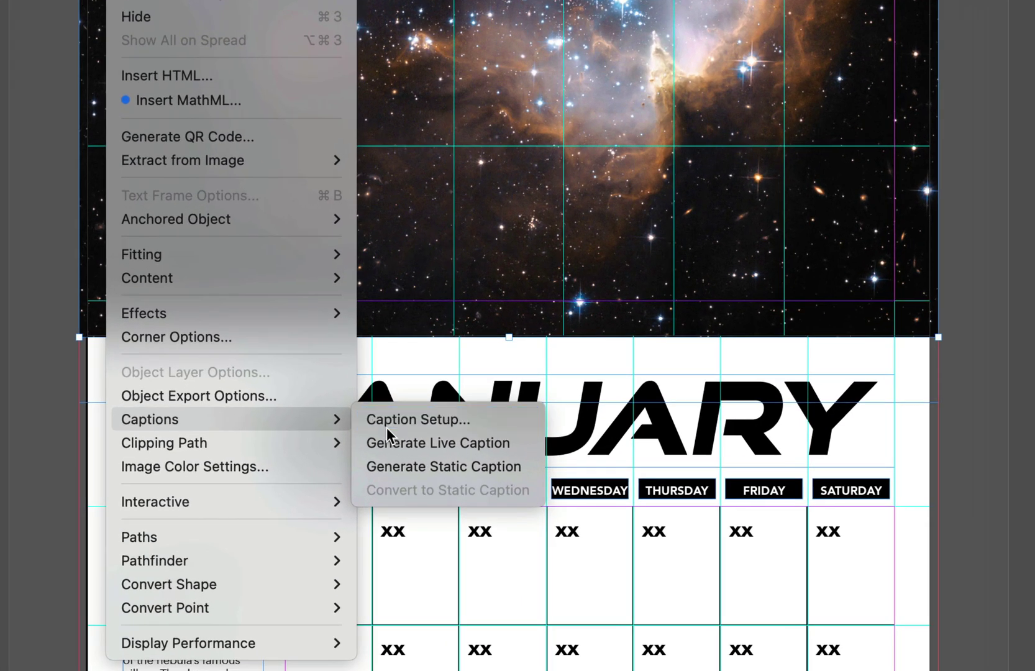
pyautogui.click(388, 425)
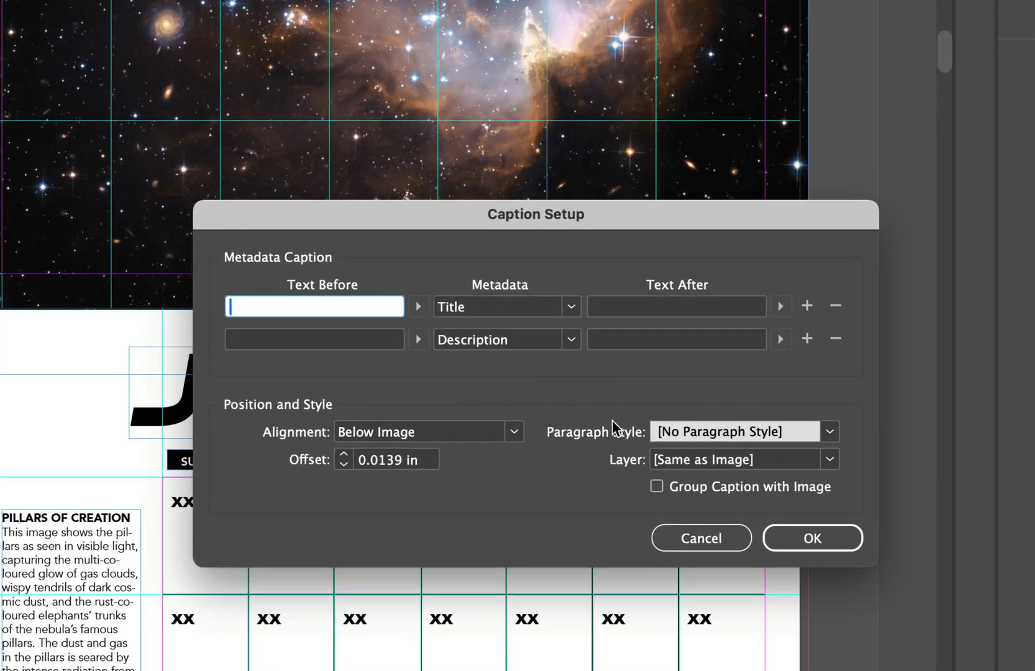
pyautogui.click(830, 430)
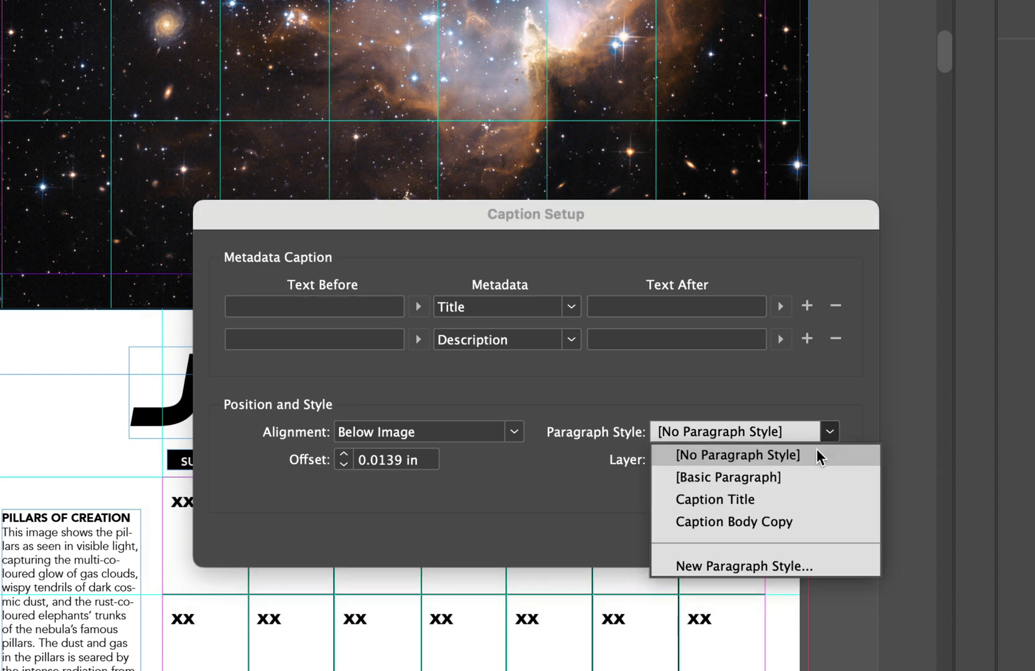
pyautogui.click(739, 525)
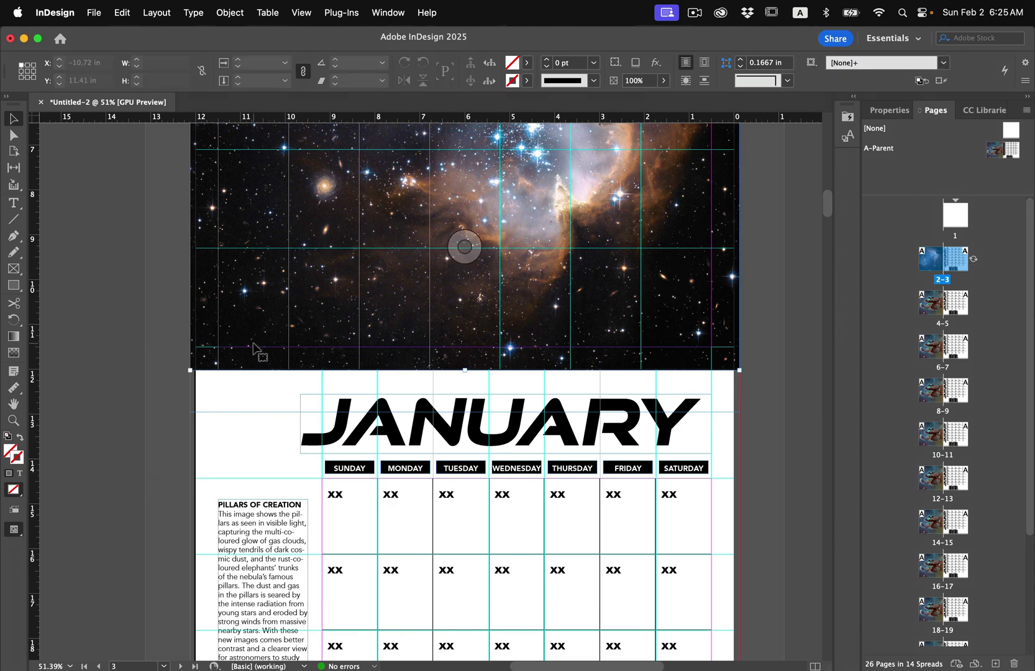
# Step: Generate a static caption from the January picture's metadata
pyautogui.click(253, 347)
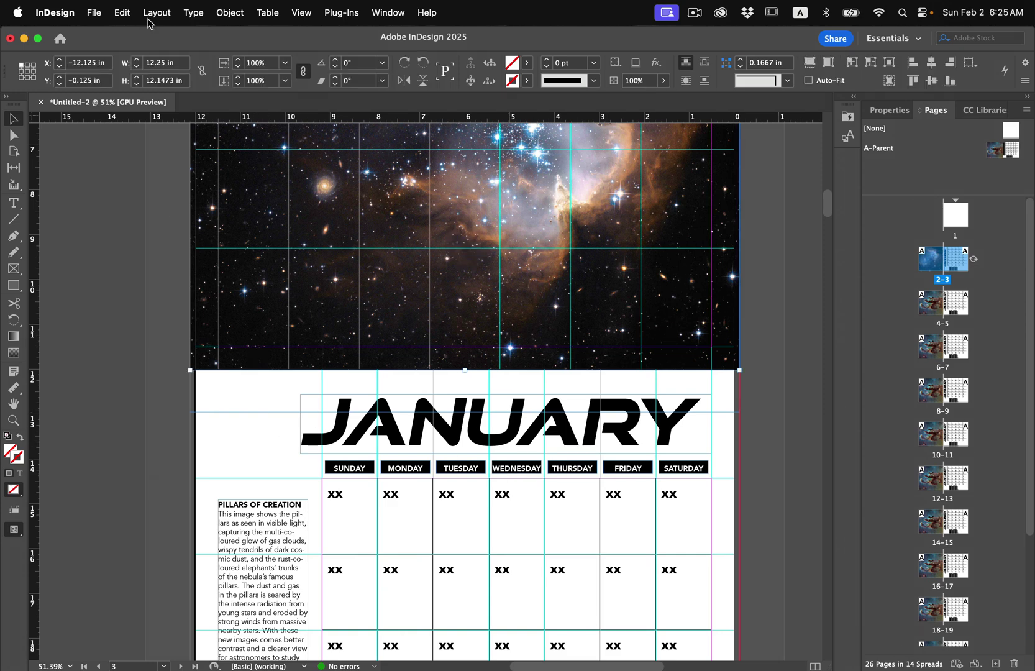
pyautogui.click(194, 12)
pyautogui.click(226, 14)
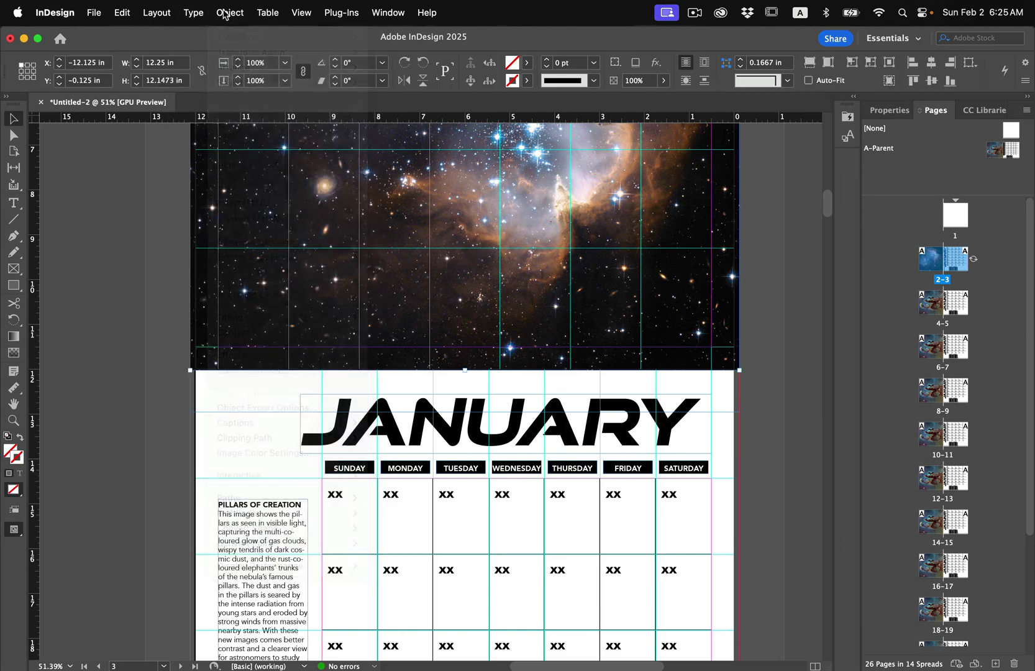
pyautogui.click(225, 10)
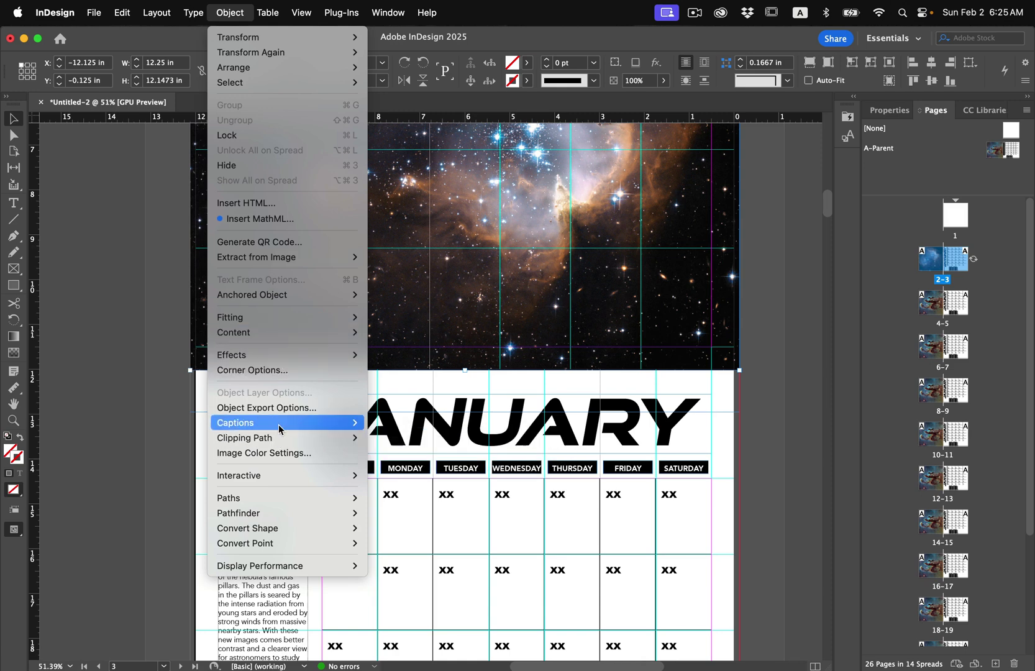
pyautogui.moveTo(279, 427)
pyautogui.click(413, 452)
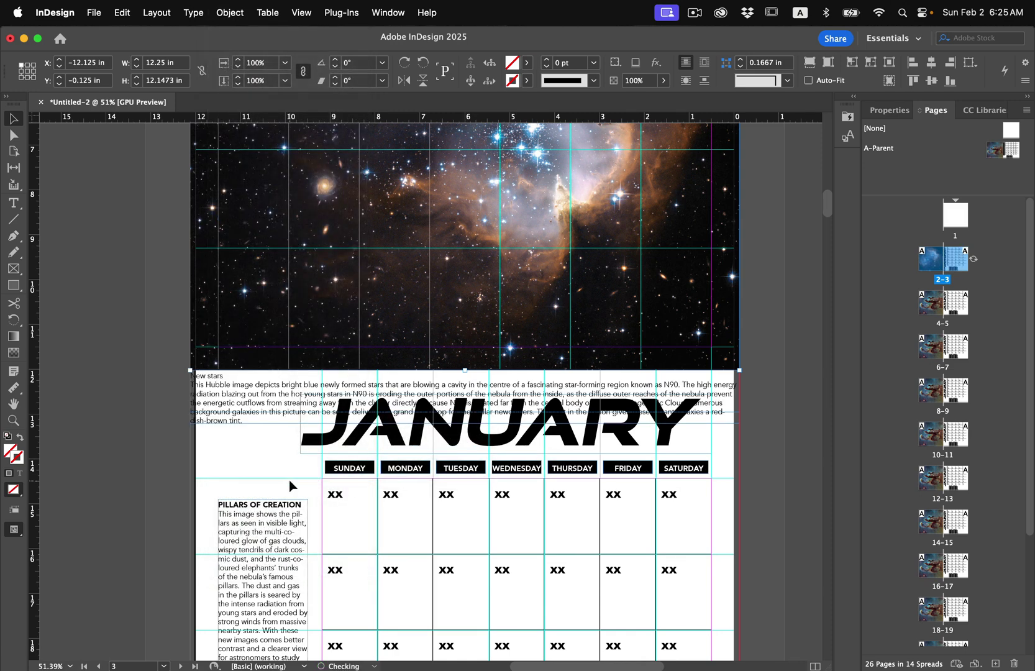
# Step: Move the generated caption down to the start of January's date grid and delete the PILLARS OF CREATION text frame
pyautogui.scroll(-2, 230, 434)
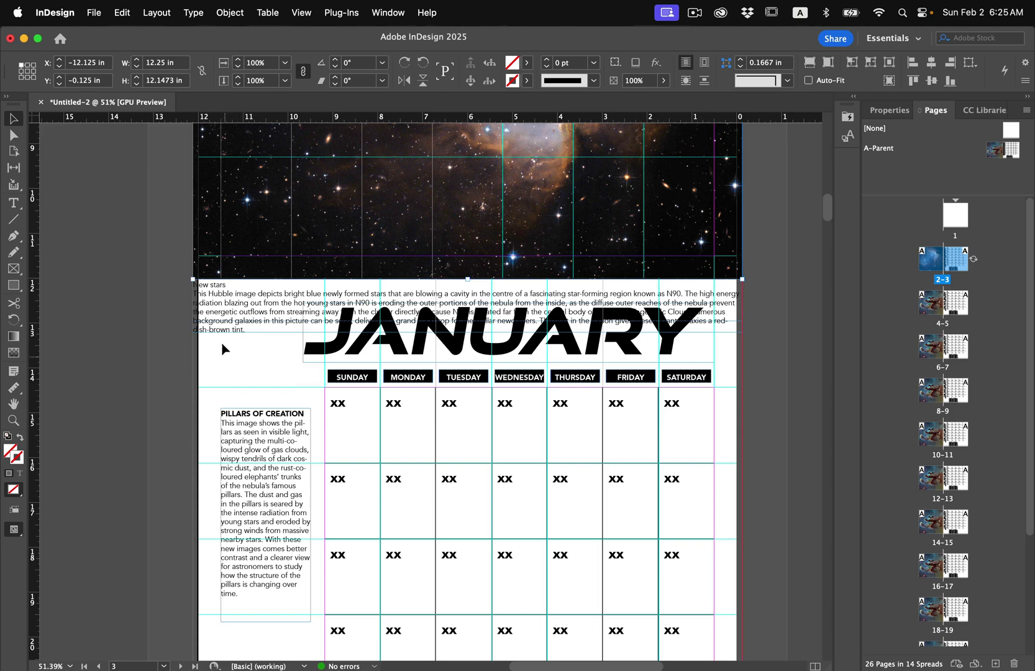
pyautogui.moveTo(225, 337); pyautogui.dragTo(238, 428)
pyautogui.click(243, 487)
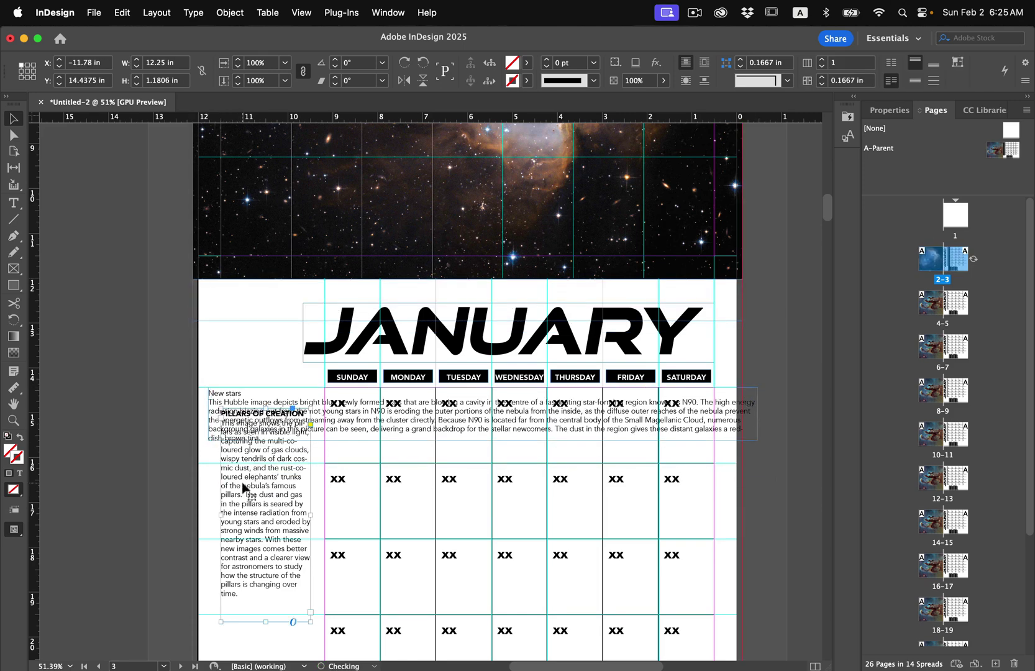
pyautogui.press('Delete')
# Step: Reshape the New stars caption frame into a narrow column about 5.6 in high in the blank margin beside January's grid
pyautogui.click(742, 438)
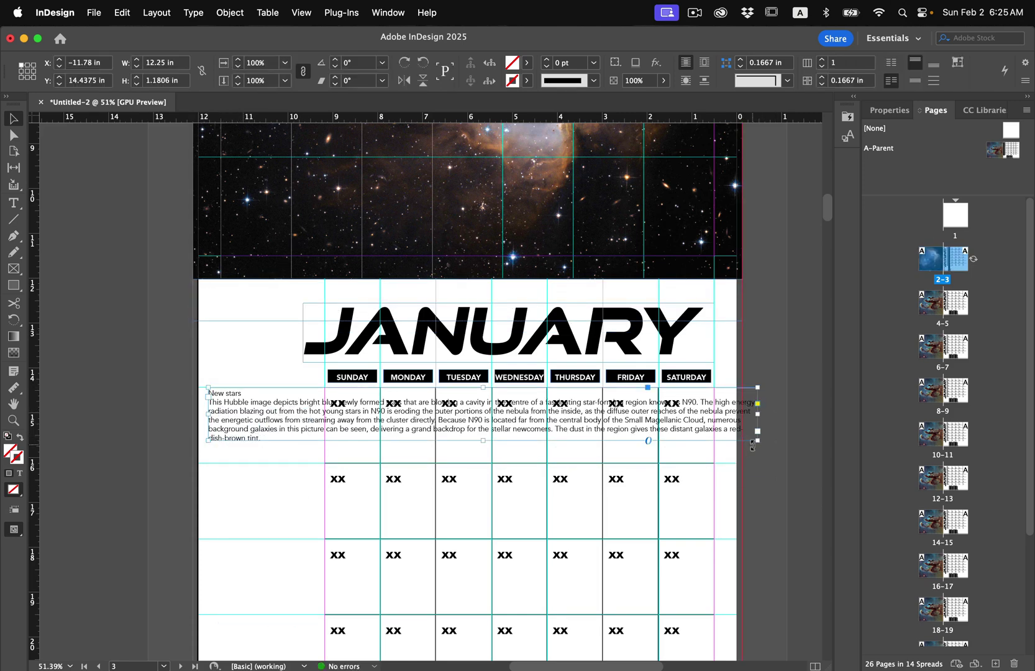
pyautogui.moveTo(757, 441); pyautogui.dragTo(316, 637)
pyautogui.scroll(-3, 316, 635)
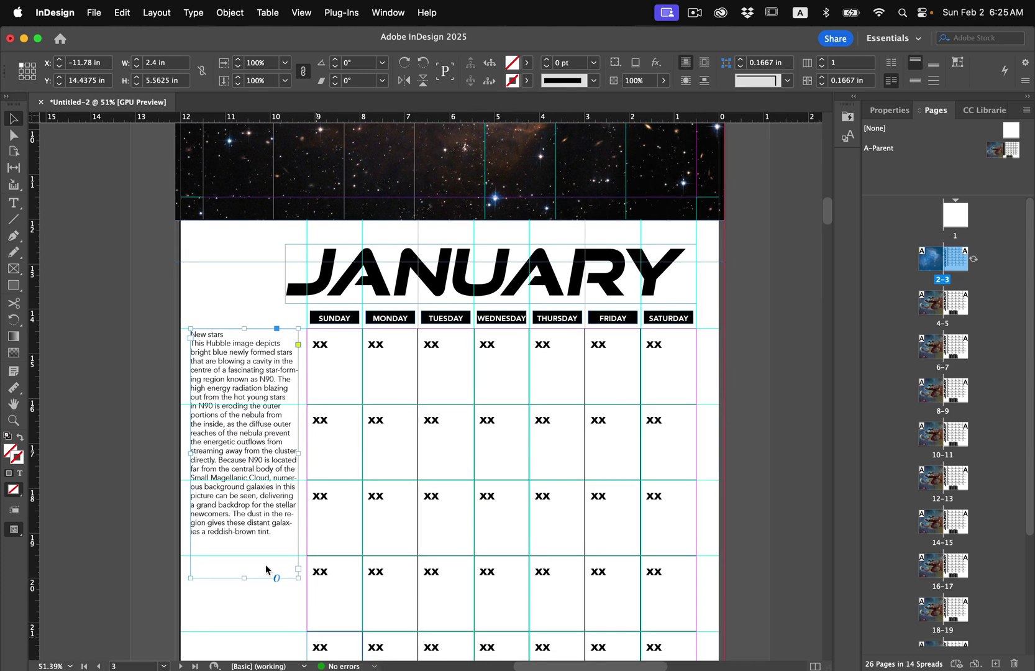
pyautogui.moveTo(240, 486); pyautogui.dragTo(243, 497)
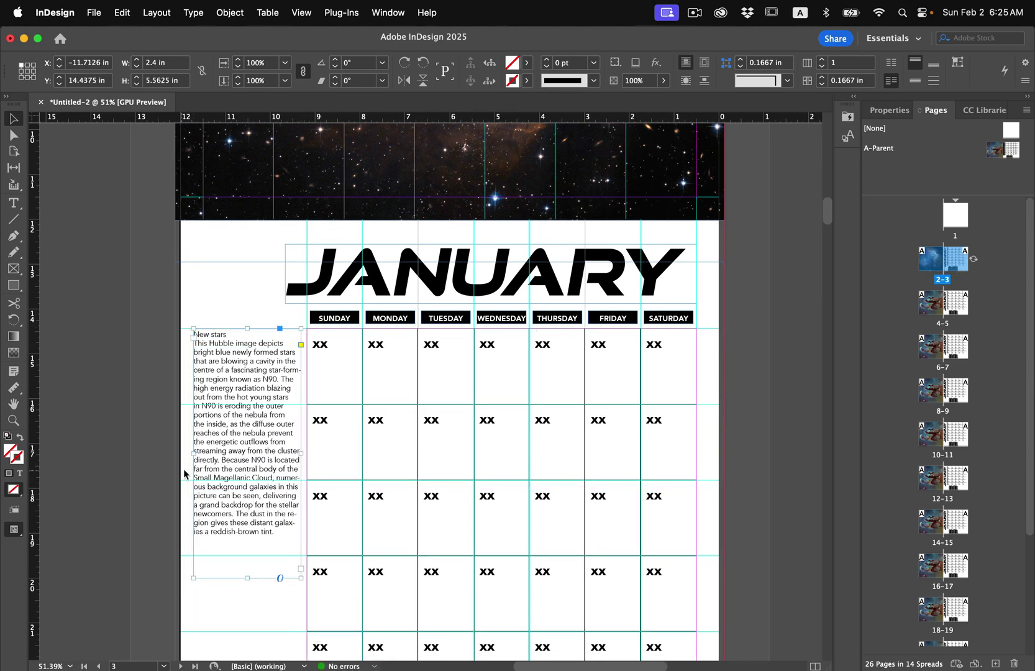
pyautogui.moveTo(193, 452); pyautogui.dragTo(202, 453)
# Step: Apply the Caption Title paragraph style to the New stars heading of January's caption
pyautogui.doubleClick(237, 428)
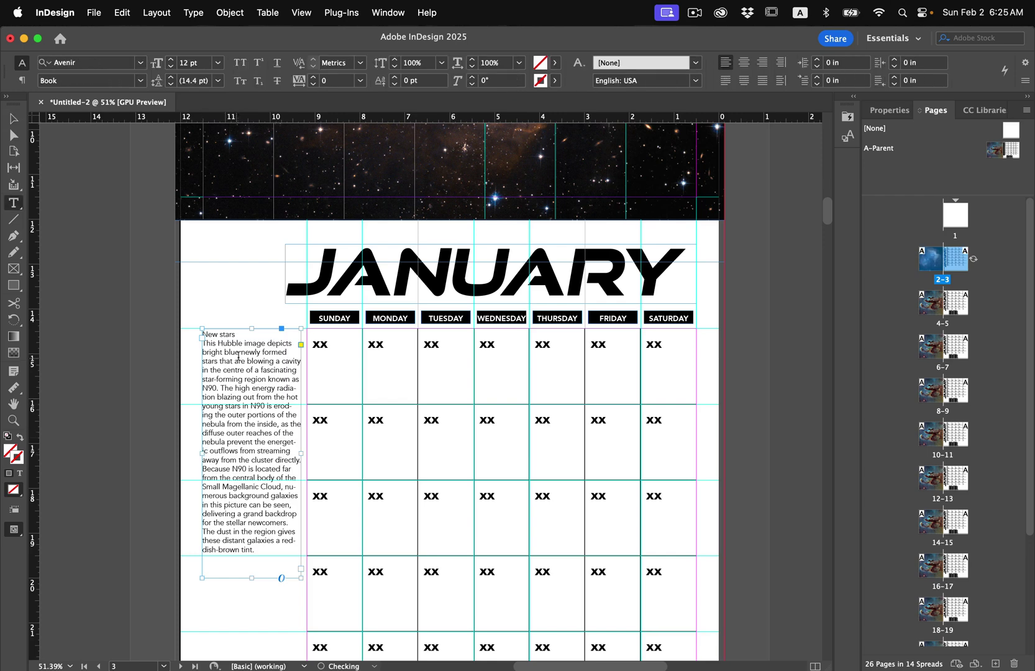
pyautogui.moveTo(239, 335); pyautogui.dragTo(197, 343)
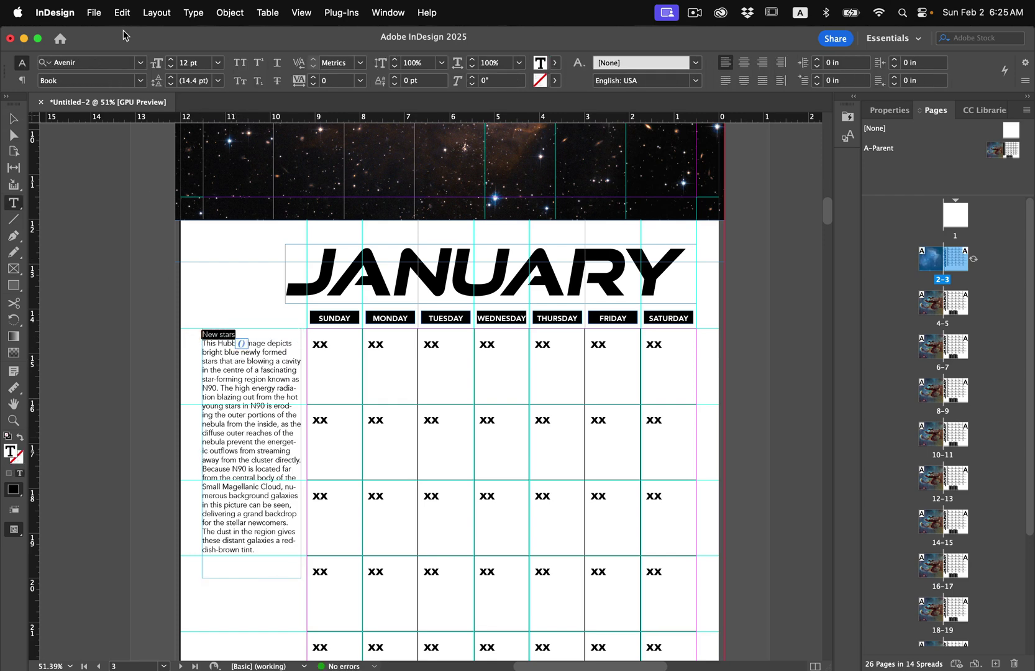
pyautogui.click(189, 13)
pyautogui.click(279, 194)
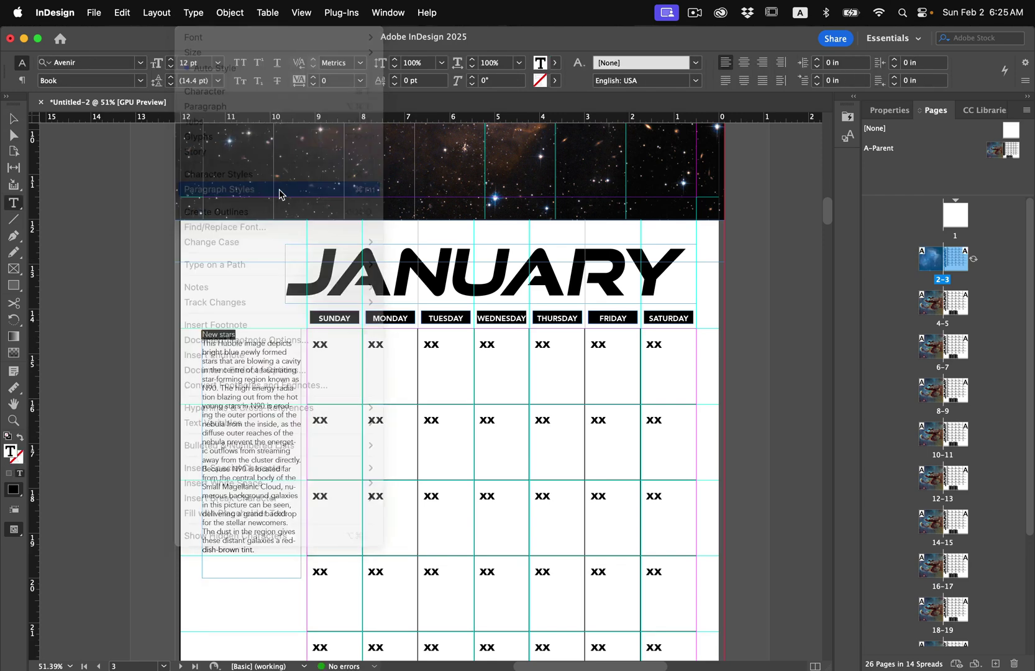
pyautogui.click(702, 235)
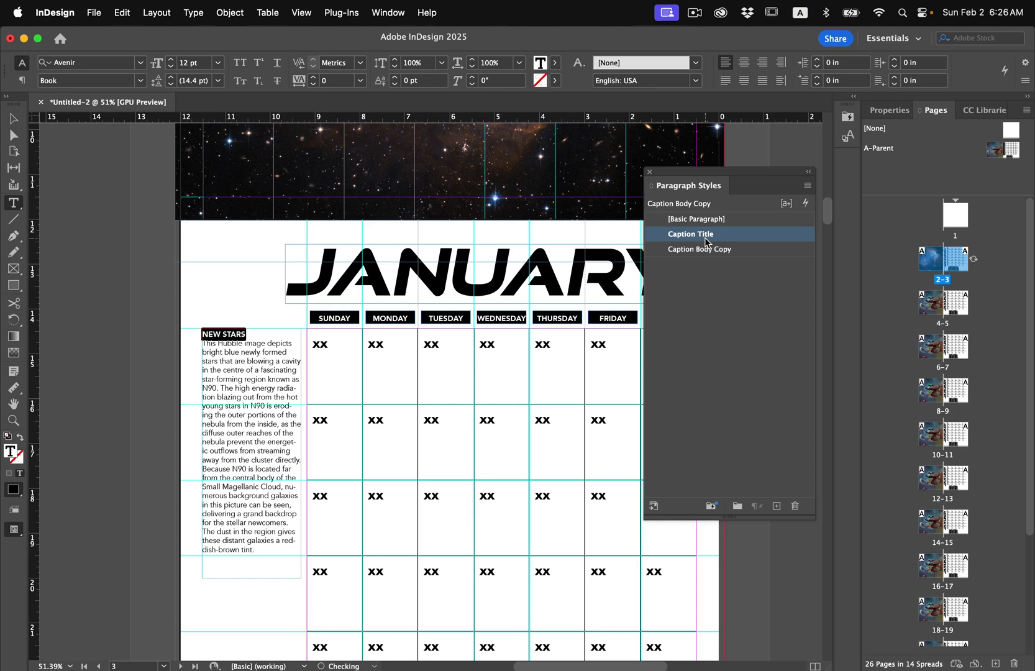
pyautogui.click(649, 172)
pyautogui.click(769, 358)
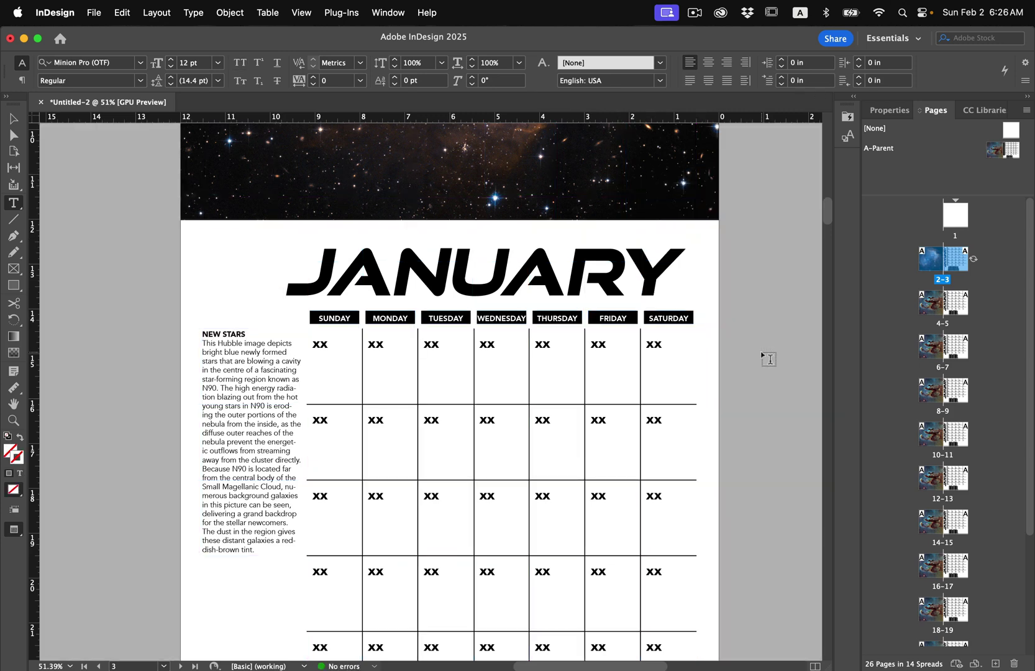
# Step: Narrow January's caption frame to about 2.12 in wide by pulling in the edge nearest the date grid
pyautogui.click(14, 118)
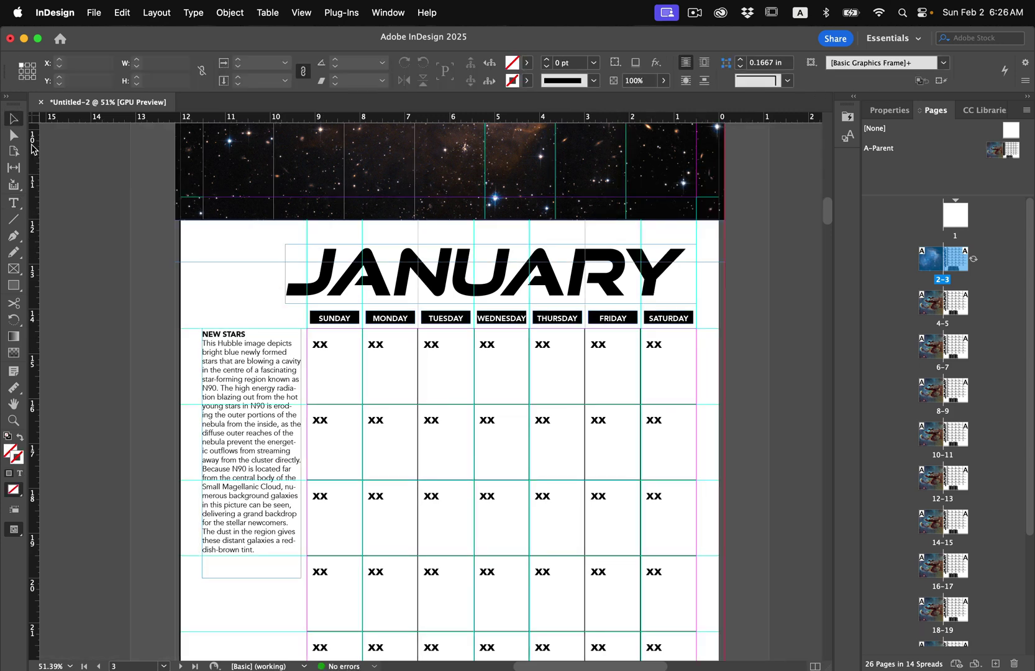
pyautogui.click(231, 364)
pyautogui.moveTo(301, 453); pyautogui.dragTo(297, 453)
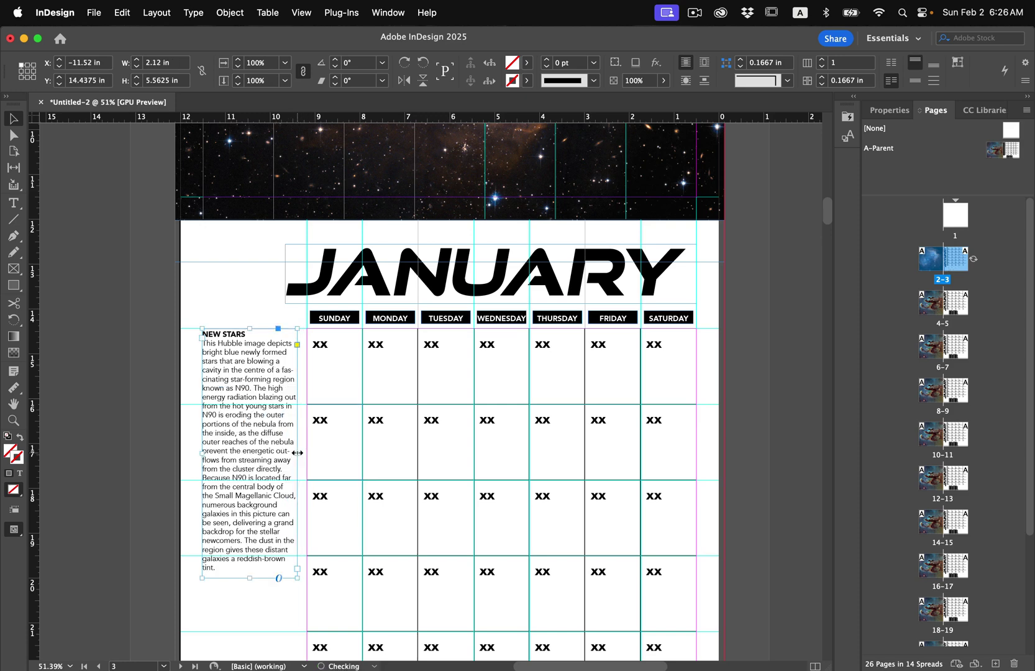
pyautogui.click(162, 424)
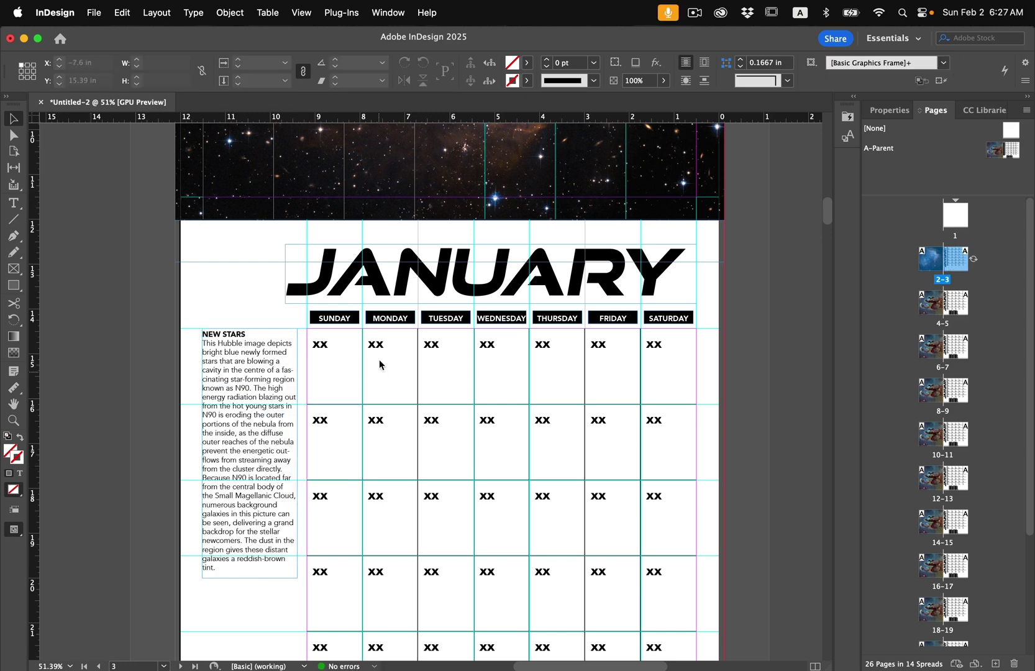
# Step: Look up the January 2026 dates on the timeanddate.com calendar in the browser and return to InDesign
pyautogui.scroll(-3, 330, 382)
pyautogui.hscroll(1, 330, 381)
pyautogui.scroll(-2, 330, 381)
pyautogui.hscroll(1, 331, 382)
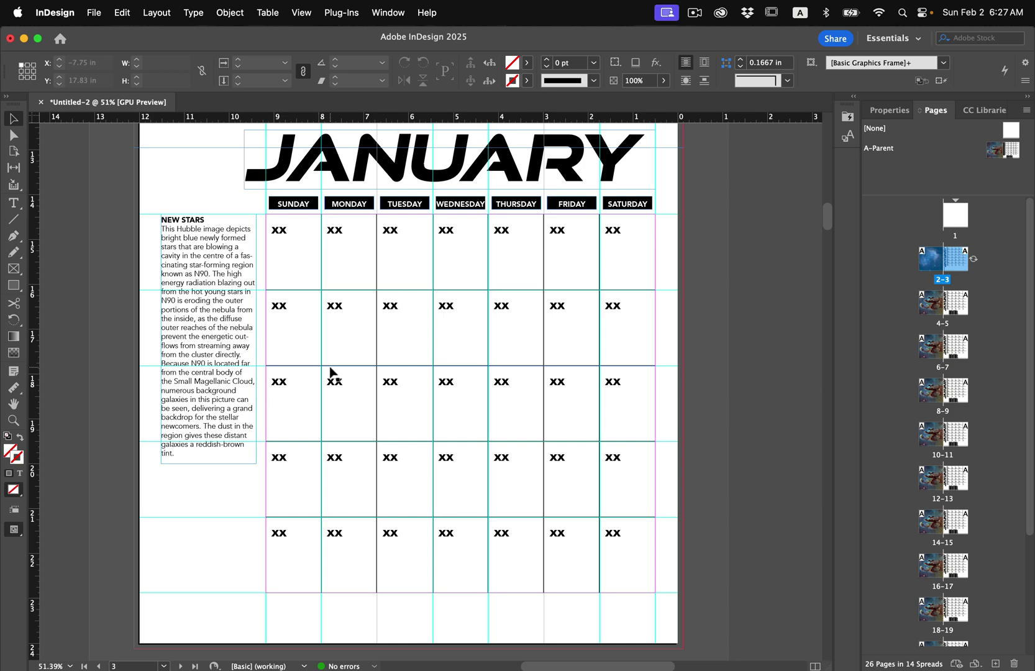
pyautogui.hotkey('ctrl', 'Right')
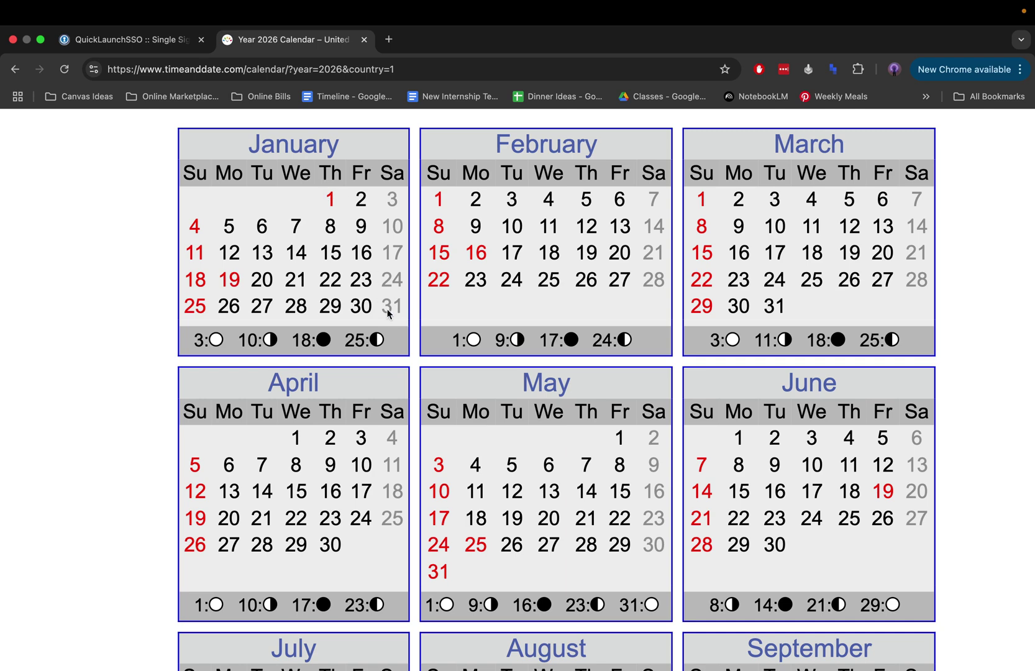
pyautogui.hotkey('ctrl', 'Left')
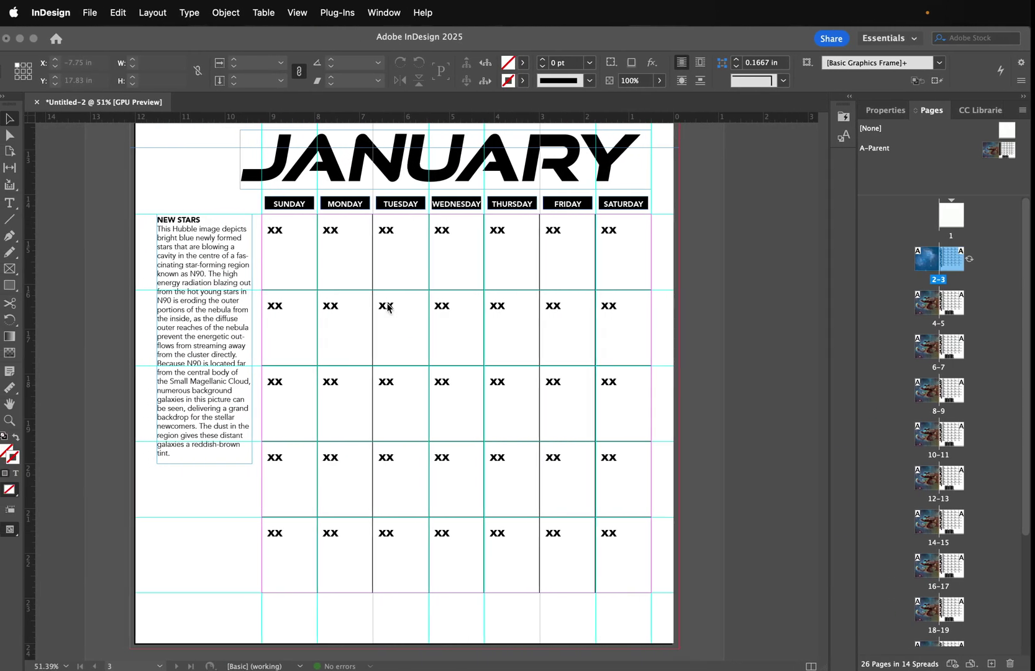
# Step: Delete the Sunday to Wednesday placeholders in January's first week and number Thursday to Saturday 1, 2 and 3
pyautogui.moveTo(274, 239); pyautogui.dragTo(439, 266)
pyautogui.press('Delete')
pyautogui.press('t')
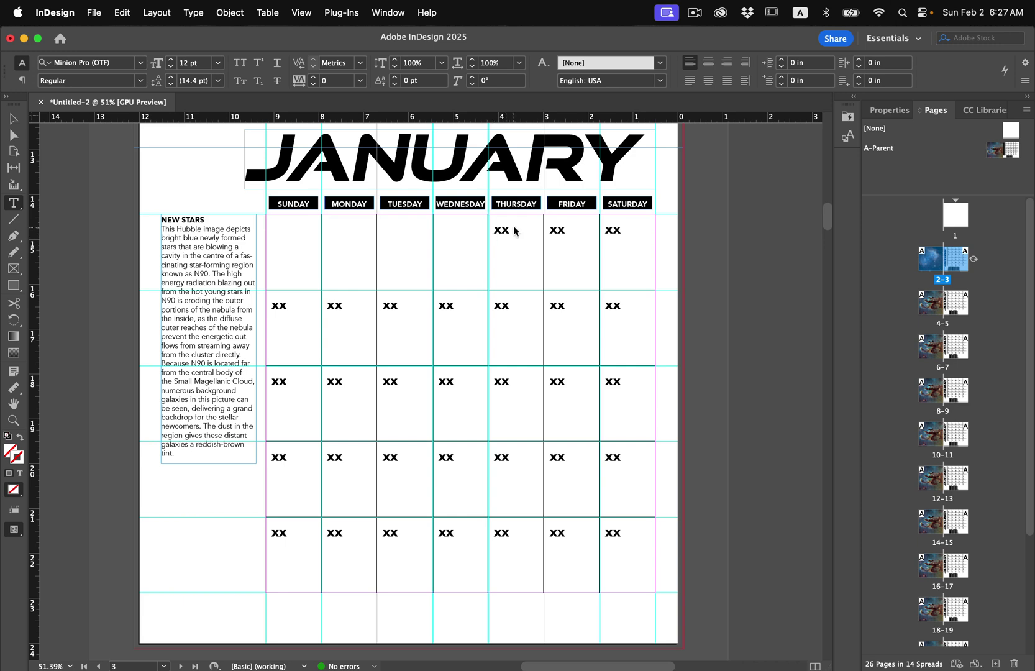
pyautogui.doubleClick(510, 230)
pyautogui.write('1')
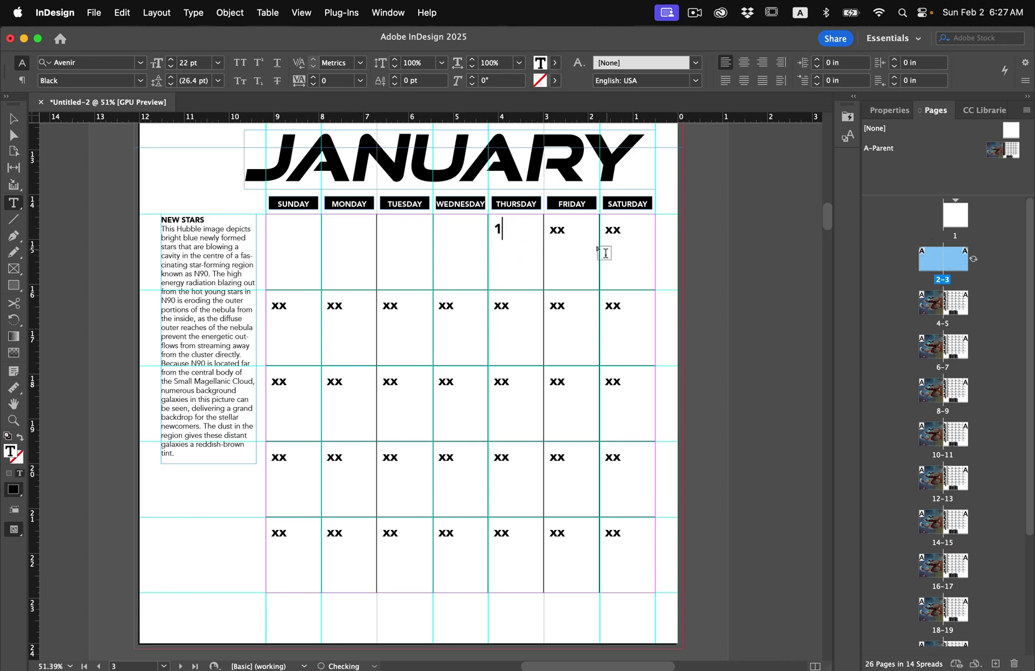
pyautogui.doubleClick(557, 230)
pyautogui.write('2')
pyautogui.hotkey('shift', 'Left')
pyautogui.hotkey('shift', 'Left')
pyautogui.hotkey('shift', 'Left')
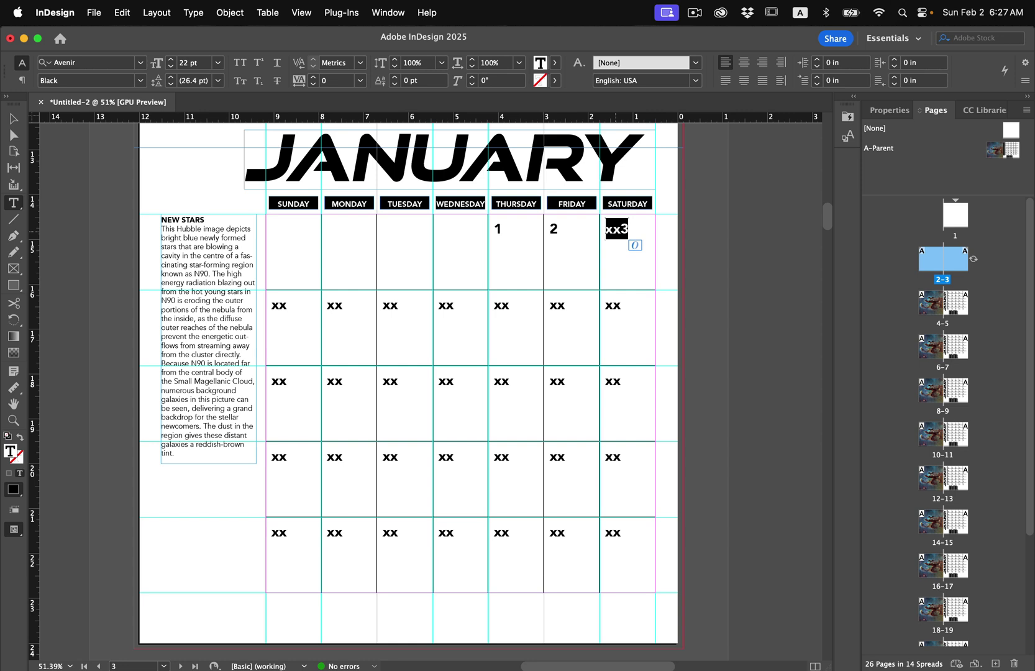
pyautogui.write('3')
# Step: Replace the Sunday to Thursday placeholders in January's second week with the dates 4 to 8
pyautogui.moveTo(289, 313); pyautogui.dragTo(256, 305)
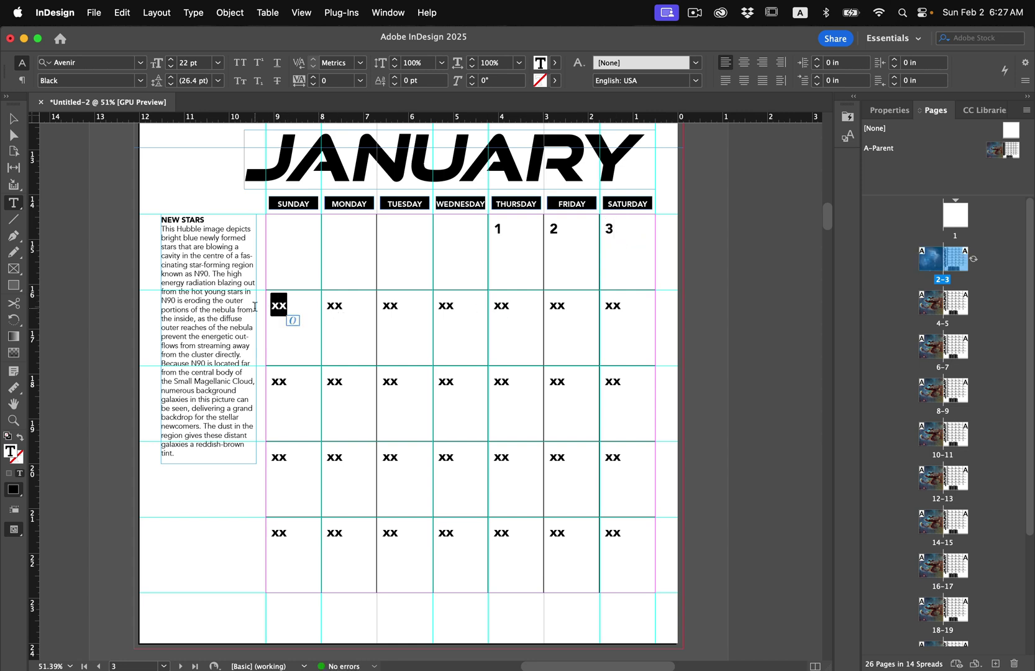
pyautogui.write('4')
pyautogui.moveTo(331, 306); pyautogui.dragTo(379, 305)
pyautogui.write('56')
pyautogui.moveTo(456, 307); pyautogui.dragTo(423, 308)
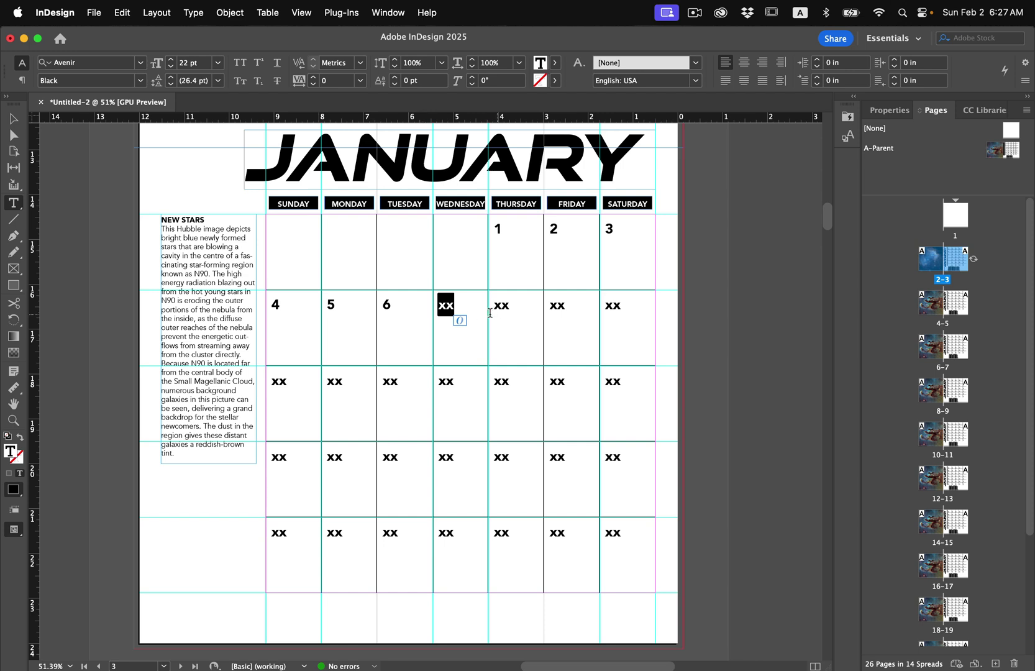
pyautogui.write('7')
pyautogui.moveTo(523, 309); pyautogui.dragTo(493, 305)
pyautogui.write('8')
pyautogui.press('Tab')
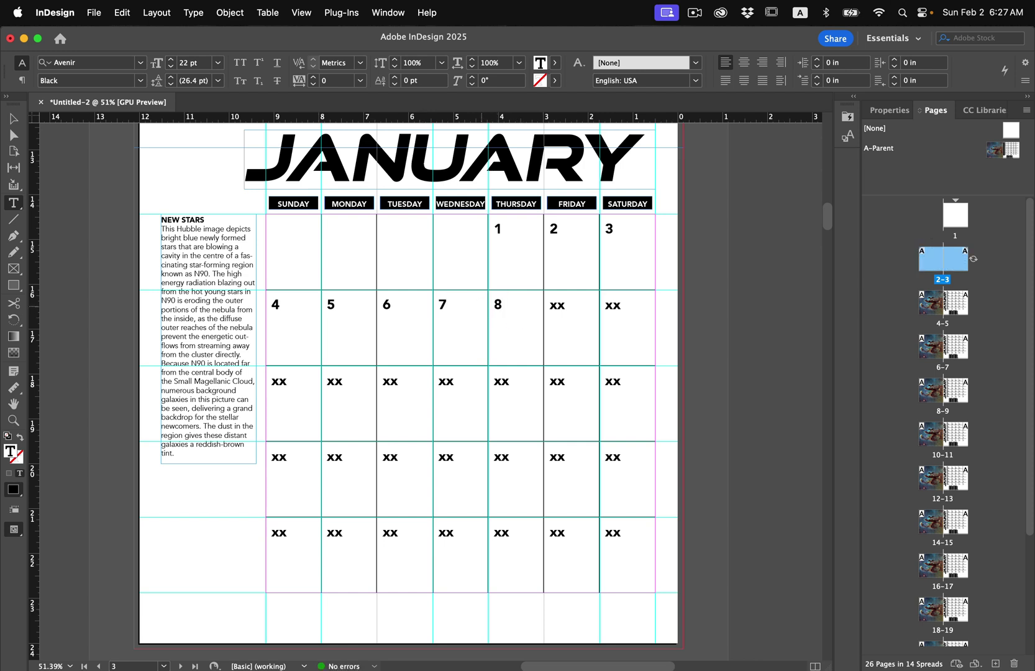
# Step: Fill the remaining January date placeholders with 9 through 31 and preview the page without guides
pyautogui.write('9')
pyautogui.press('Tab')
pyautogui.write('10\t11\t12\t13\t14\t15\t16\t17\t')
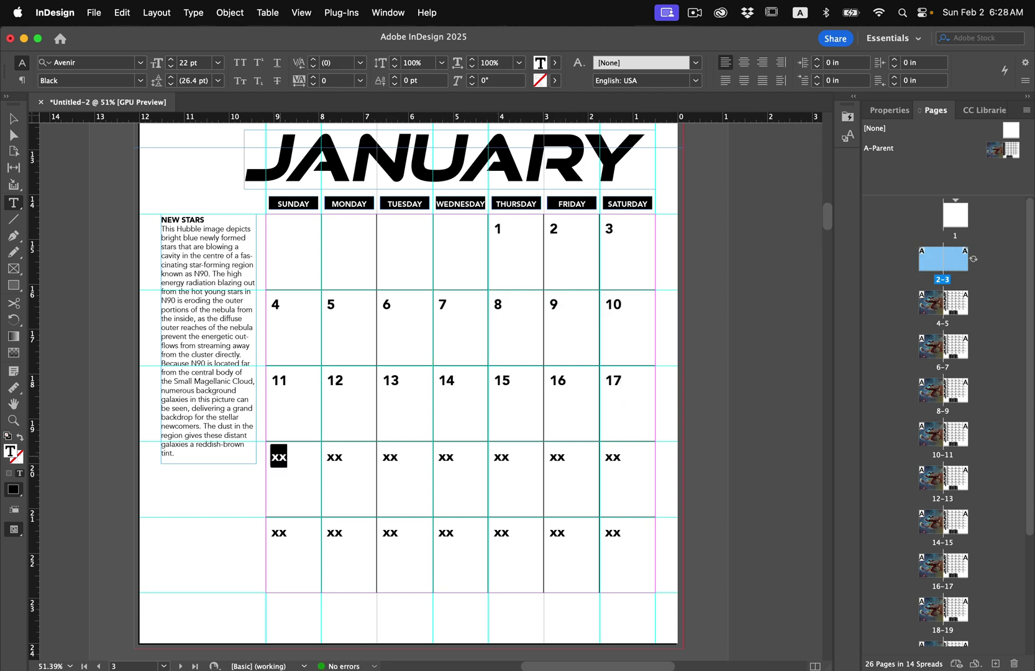
pyautogui.write('18\t19\t20\t21\t22\t23\t24\t25\t26\t27\t28\t29\t30\t31')
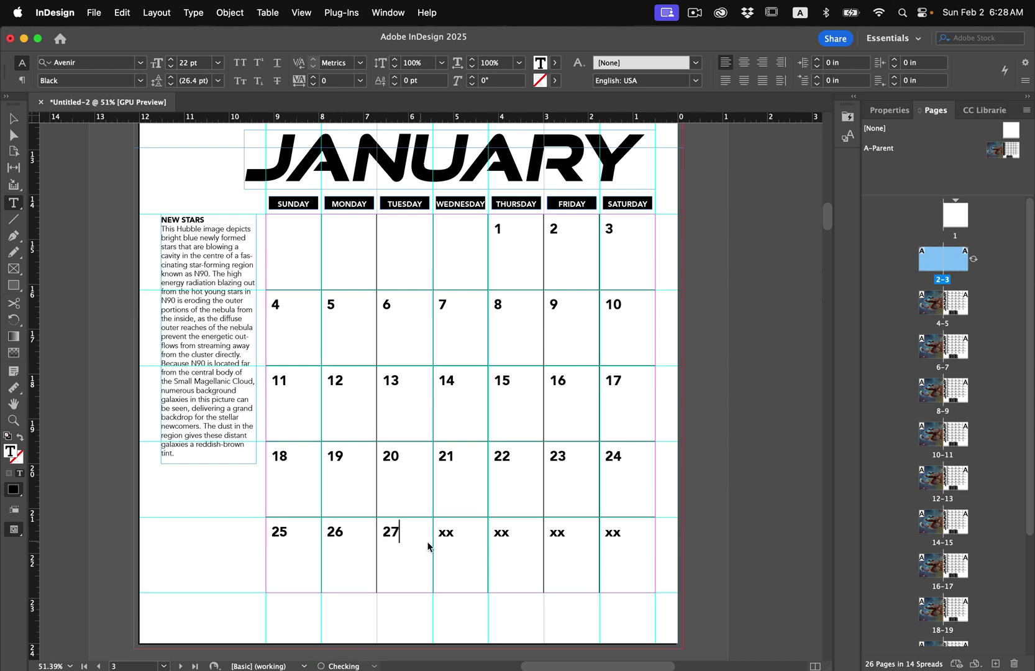
pyautogui.press('Escape')
pyautogui.press('w')
pyautogui.press('super+0')
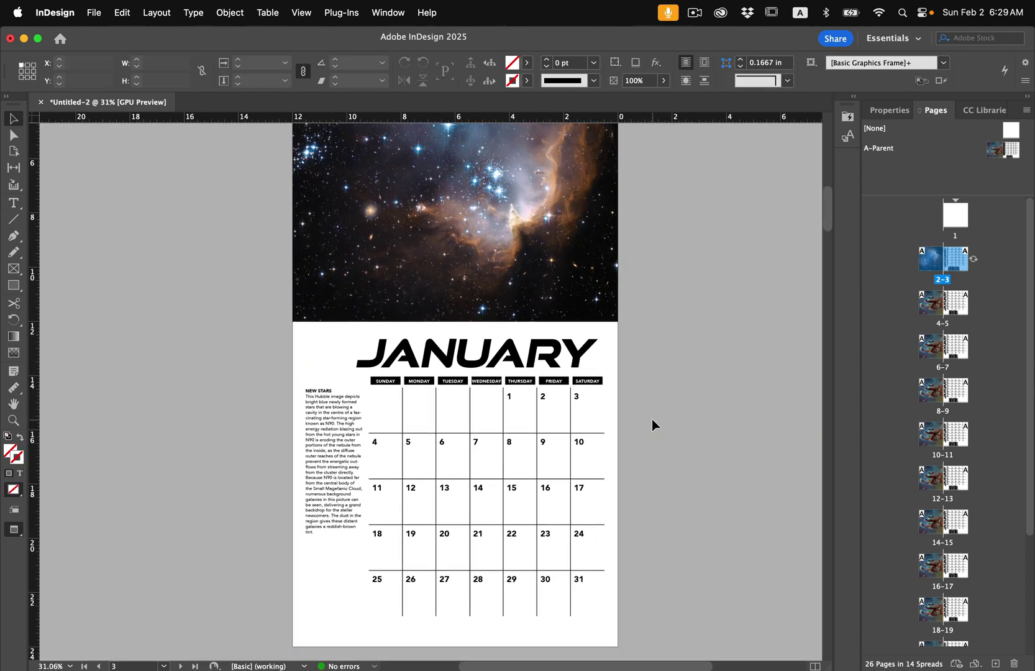
# Step: Show the guides again and add a small text frame reading New Years in the empty Wednesday cell of January's first week
pyautogui.scroll(-2, 652, 425)
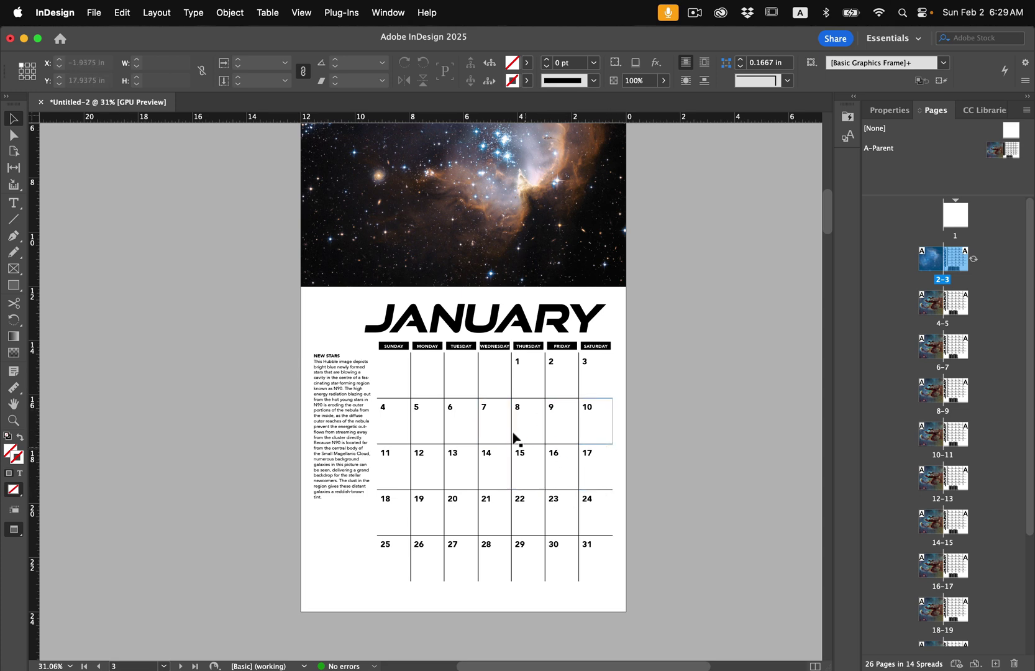
pyautogui.scroll(5, 584, 503)
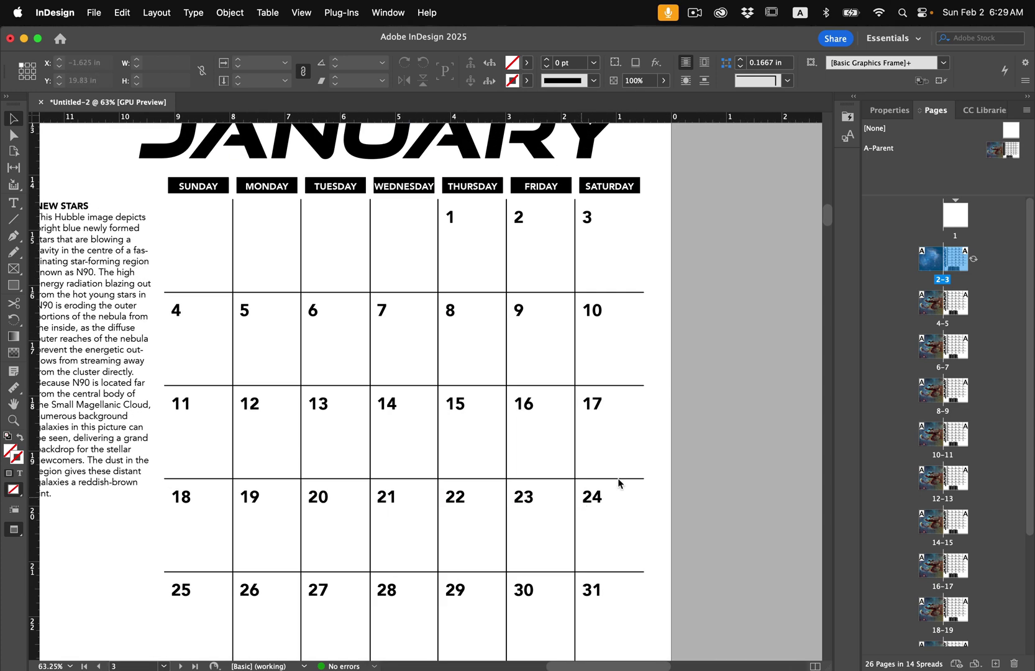
pyautogui.press('t')
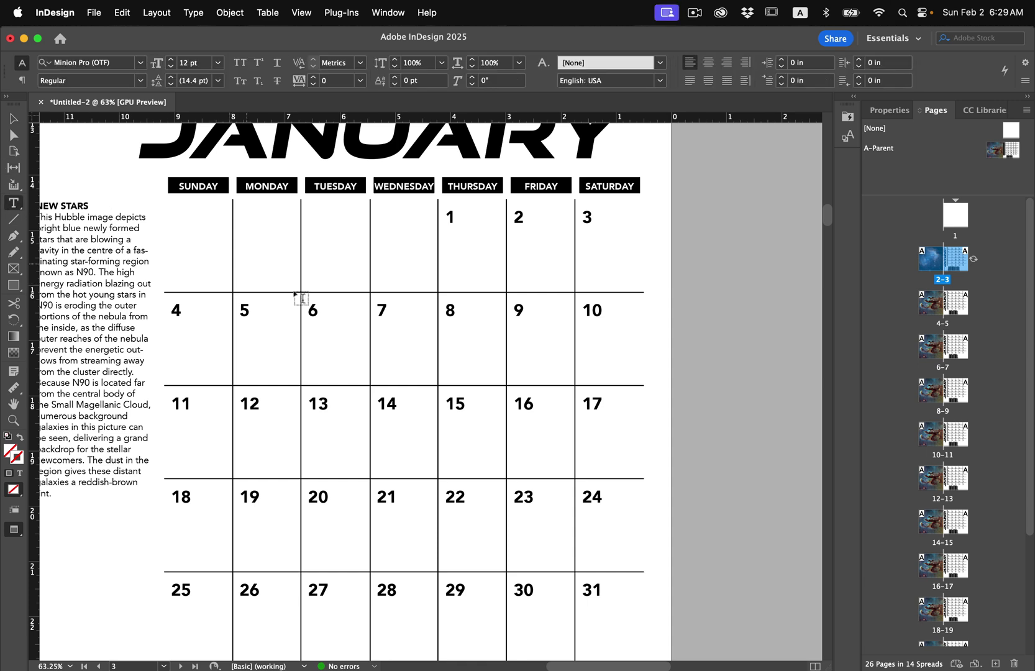
pyautogui.press('w')
pyautogui.moveTo(380, 231); pyautogui.dragTo(430, 252)
pyautogui.write('New')
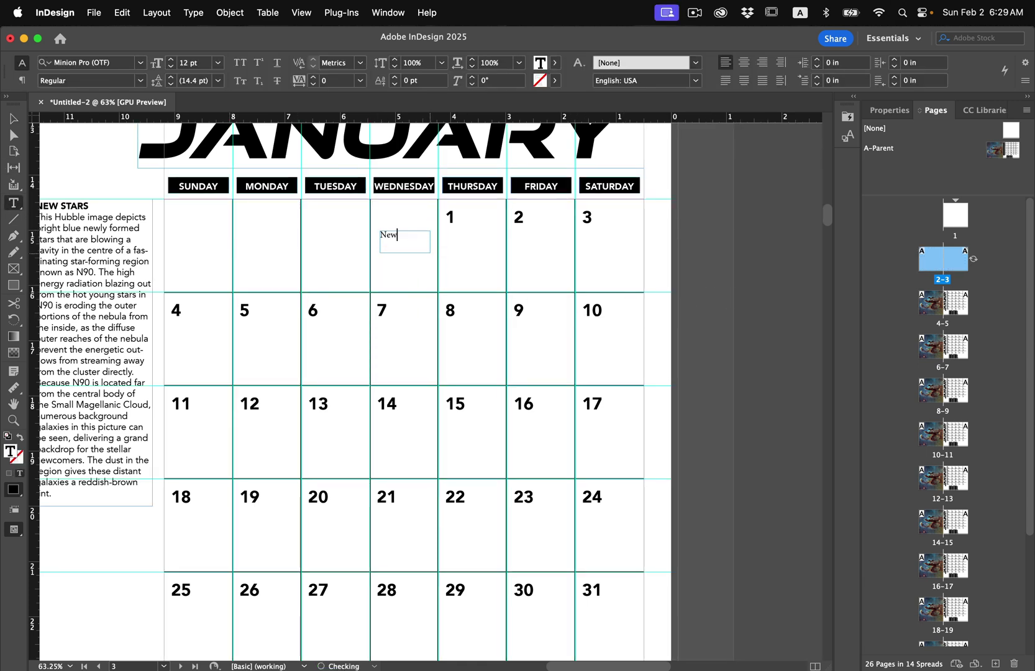
pyautogui.write(' Years')
pyautogui.press('super+a')
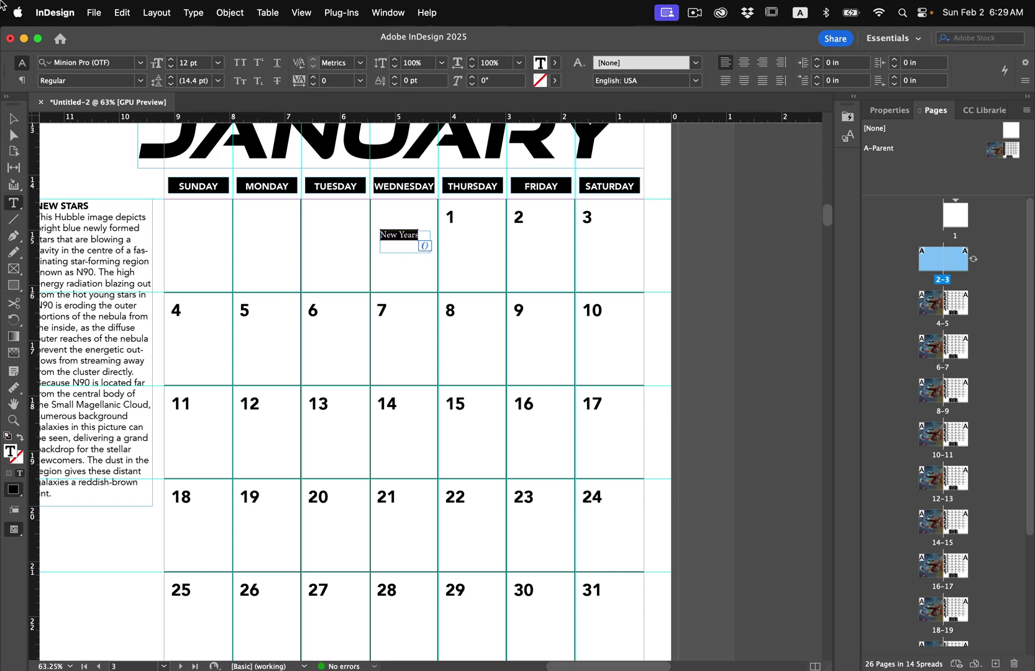
# Step: Format the New Years text in Avenir Light at 10 pt
pyautogui.click(141, 82)
pyautogui.click(141, 80)
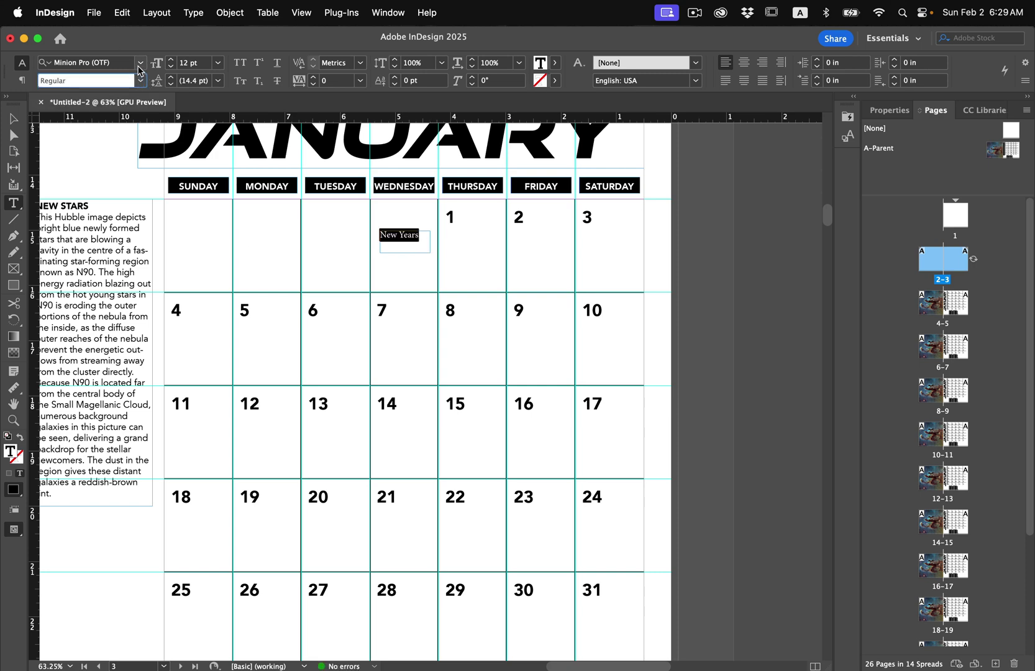
pyautogui.click(122, 62)
pyautogui.scroll(20, 84, 165)
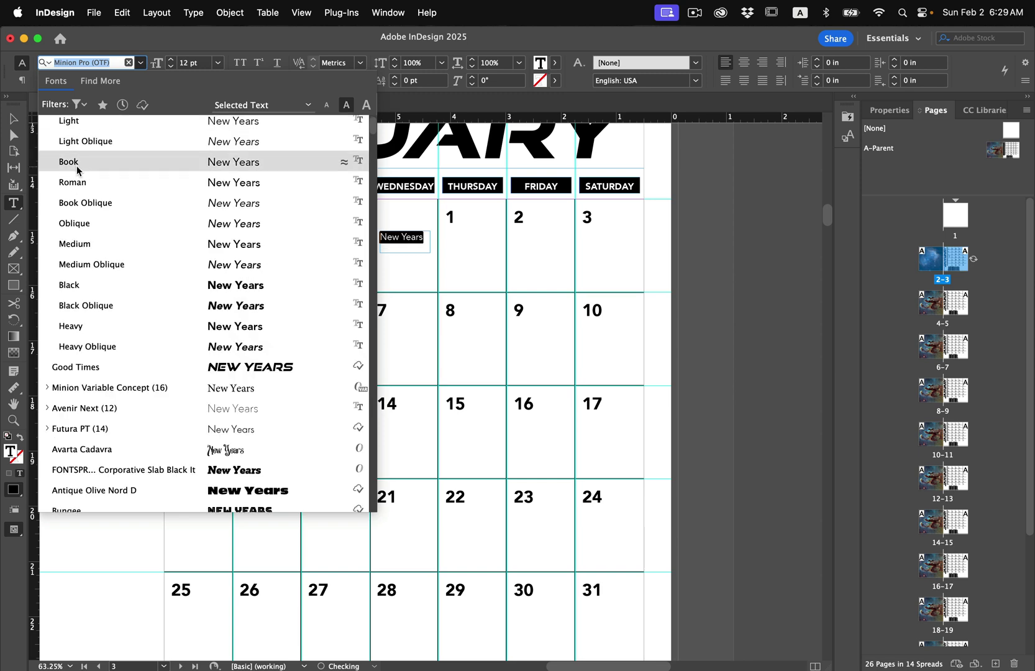
pyautogui.click(69, 120)
# Step: Shrink the New Years frame to about 0.74 by 0.27 in and move it to the bottom of the January 1 cell
pyautogui.click(14, 119)
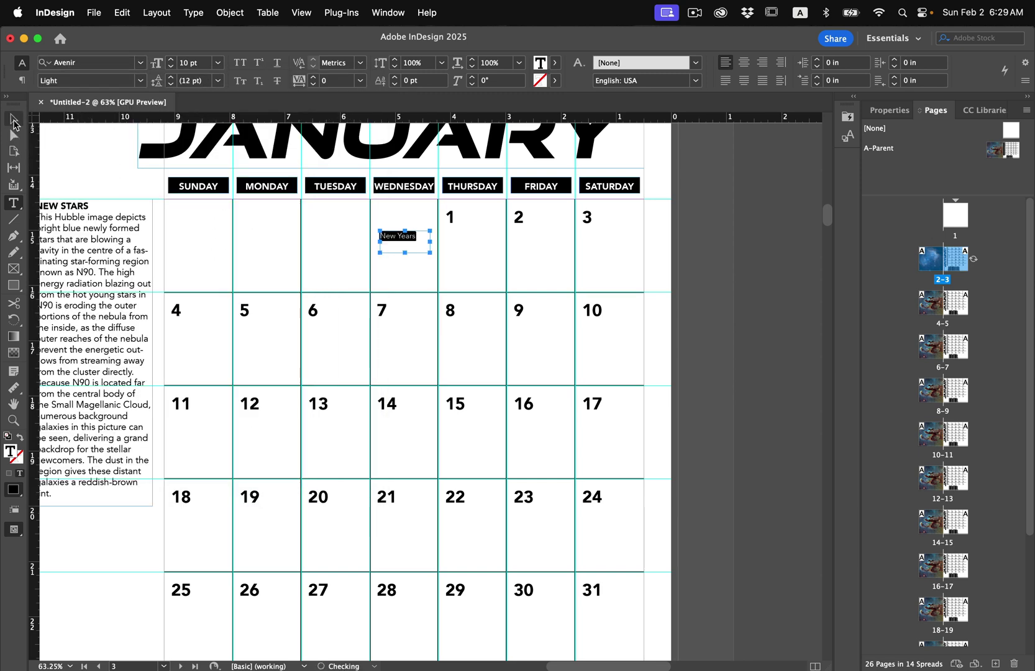
pyautogui.click(397, 248)
pyautogui.doubleClick(430, 251)
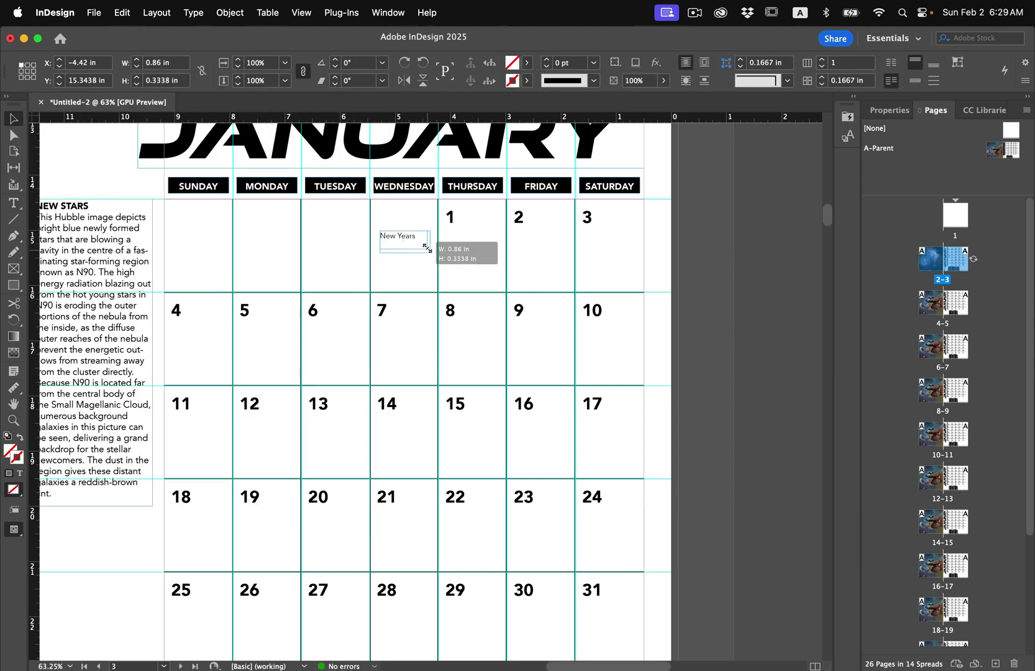
pyautogui.moveTo(400, 243); pyautogui.dragTo(465, 286)
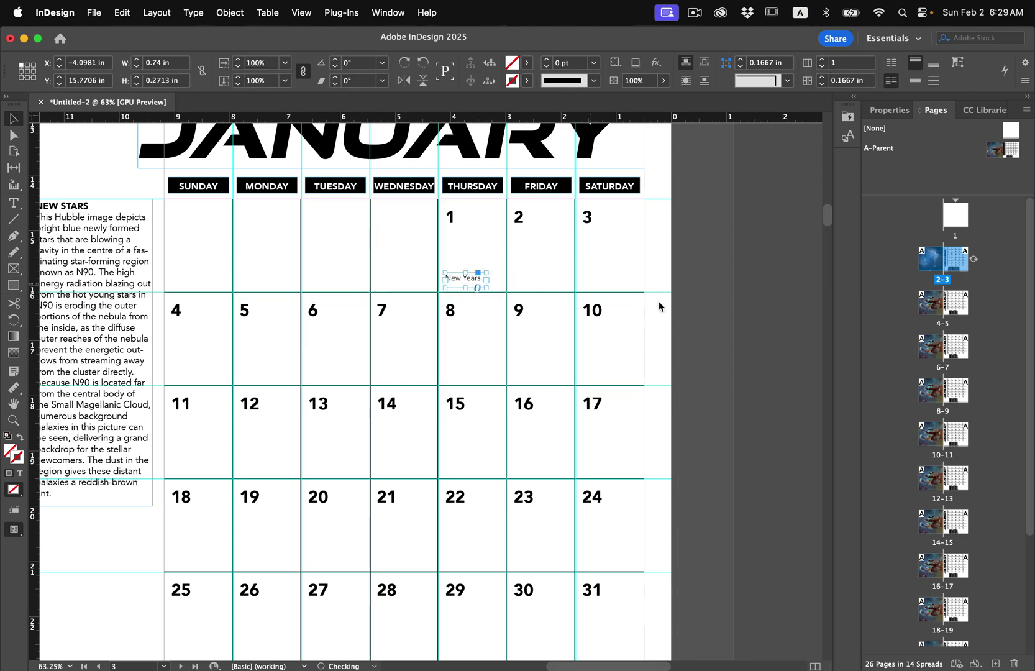
pyautogui.click(414, 268)
# Step: Preview January without guides, view the calendar spreads together, and make spread 4–5 active
pyautogui.press('w')
pyautogui.scroll(-3, 415, 273)
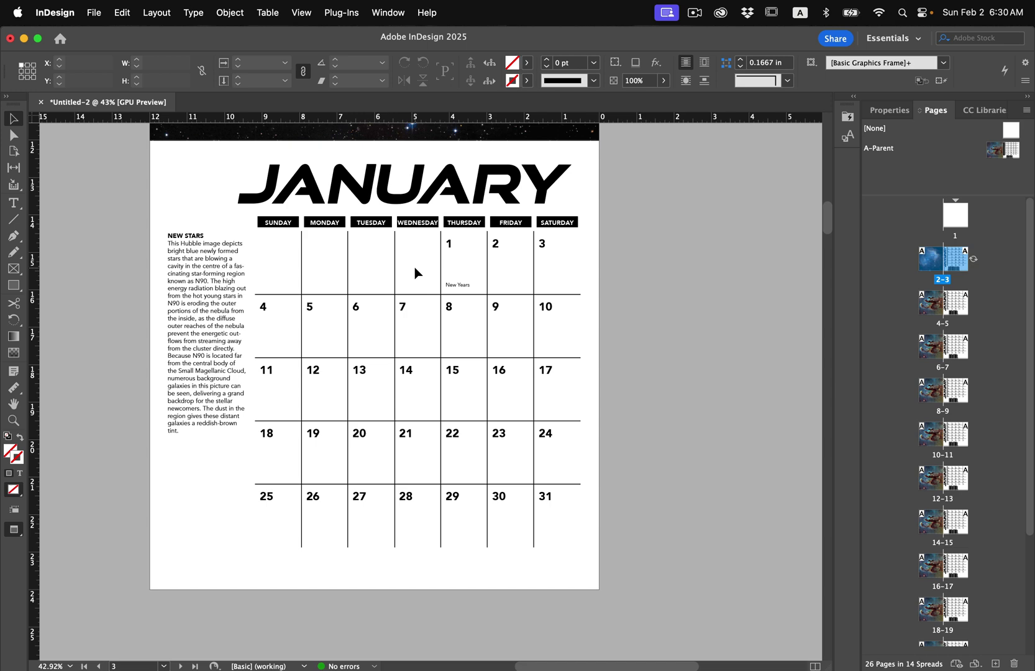
pyautogui.scroll(-10, 415, 273)
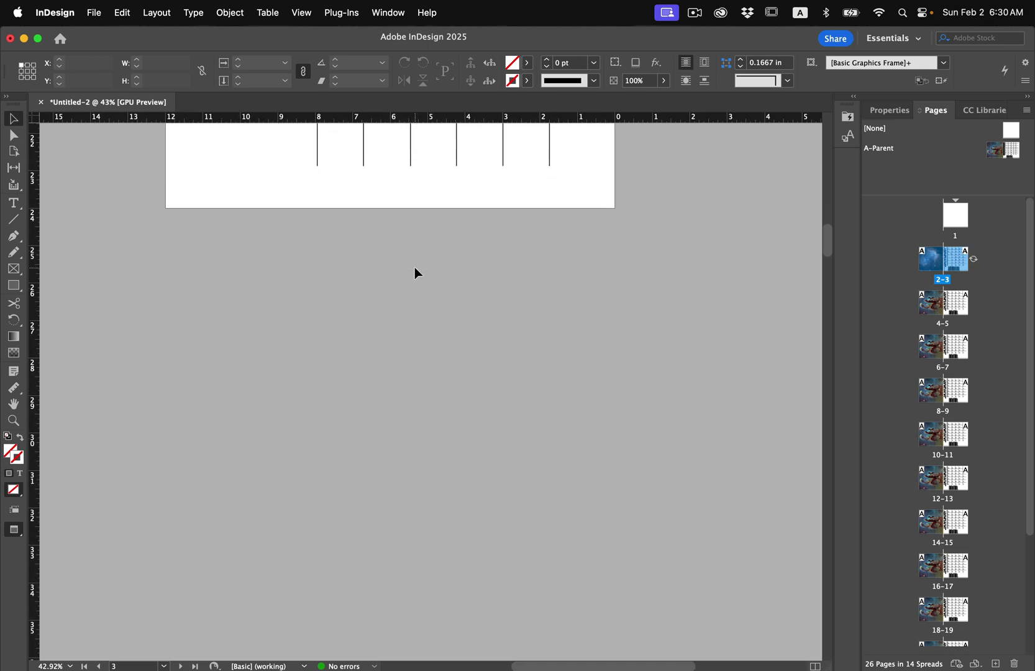
pyautogui.scroll(-6, 415, 273)
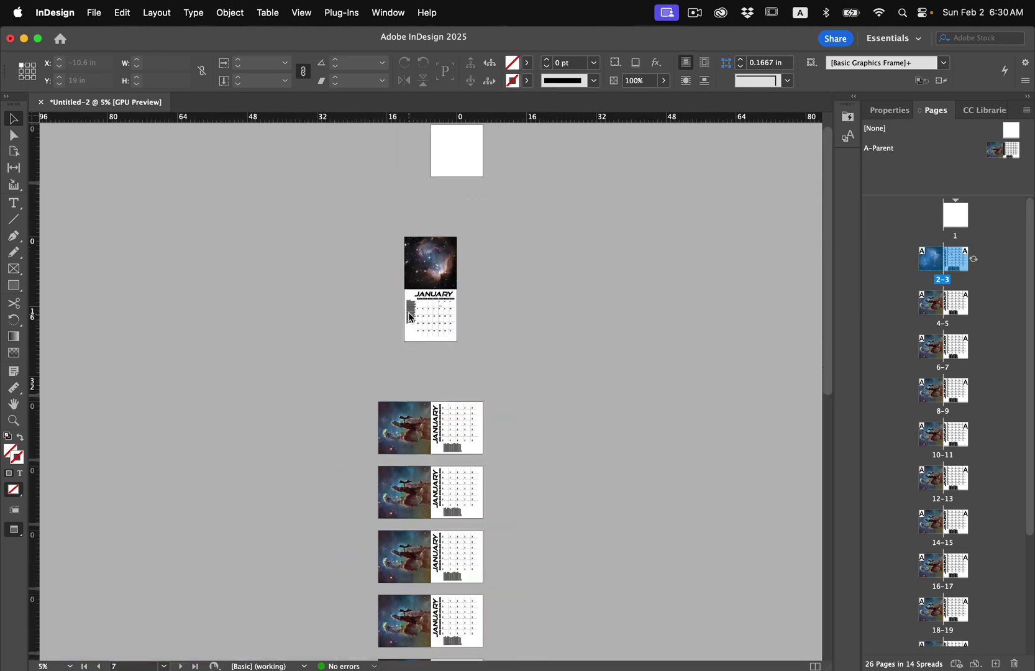
pyautogui.click(418, 425)
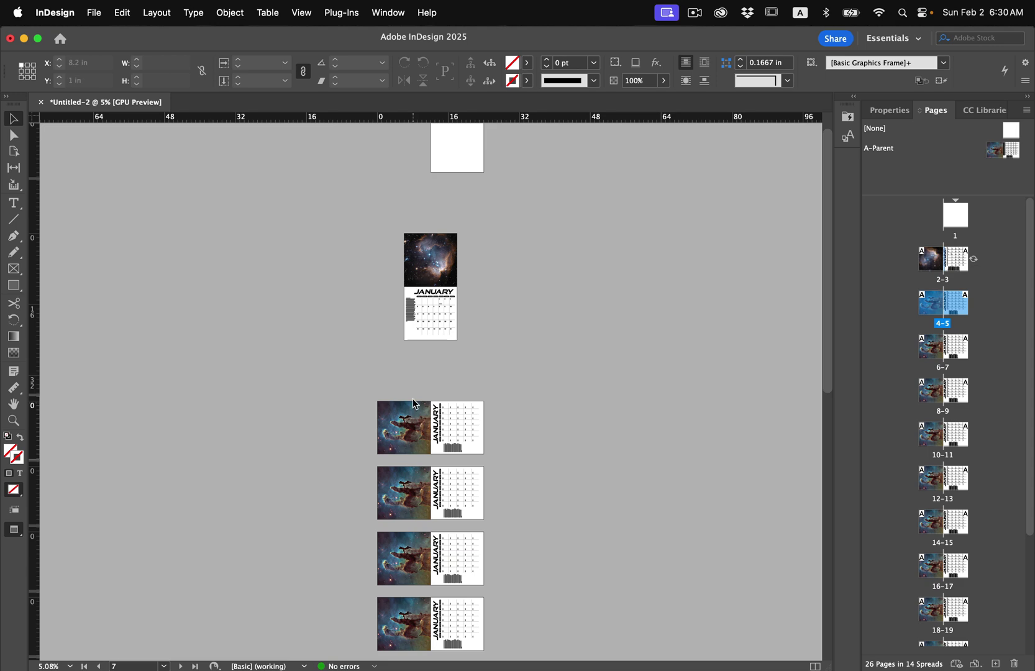
pyautogui.scroll(-2, 495, 399)
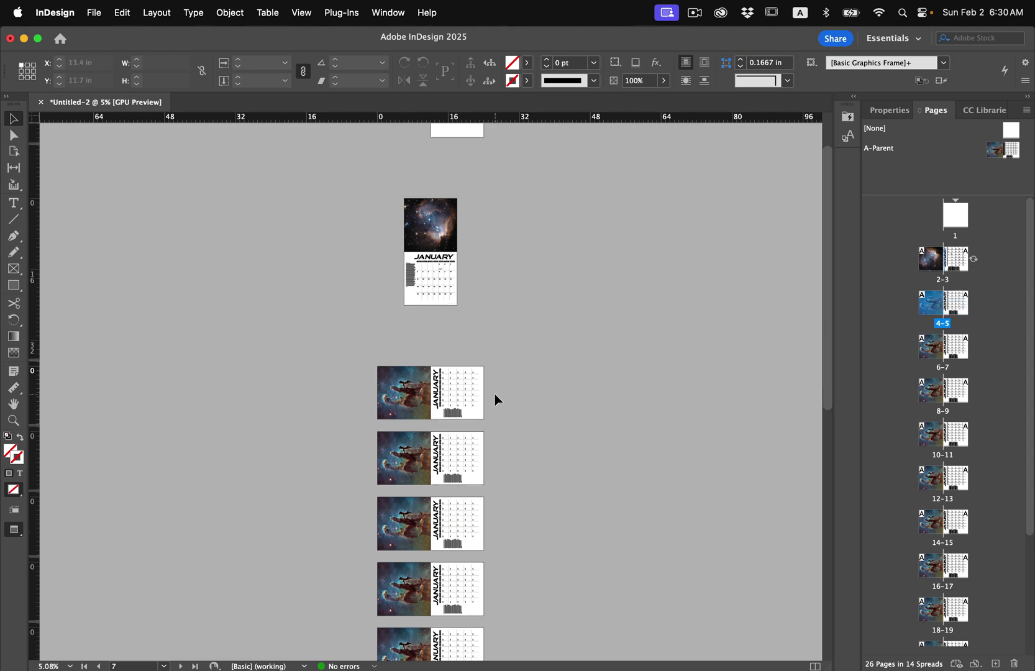
# Step: Rotate the view of spread 4–5 by 90° clockwise so the calendar page reads upright
pyautogui.press('cmd+0')
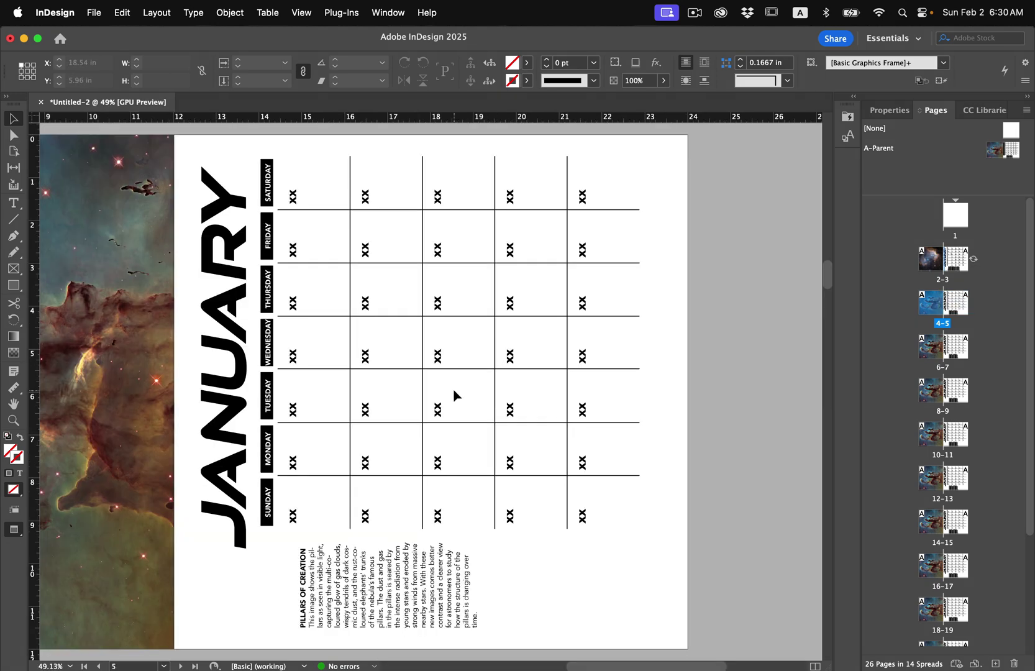
pyautogui.scroll(-2, 449, 403)
pyautogui.hscroll(-5, 452, 409)
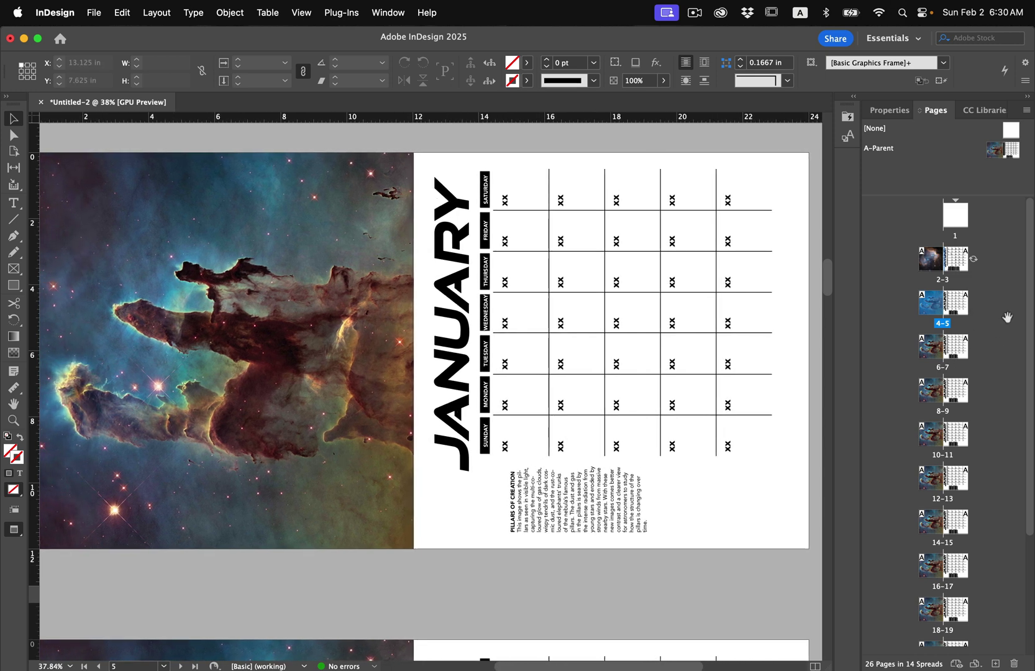
pyautogui.scroll(-5, 1008, 317)
pyautogui.scroll(5, 1010, 318)
pyautogui.click(958, 311)
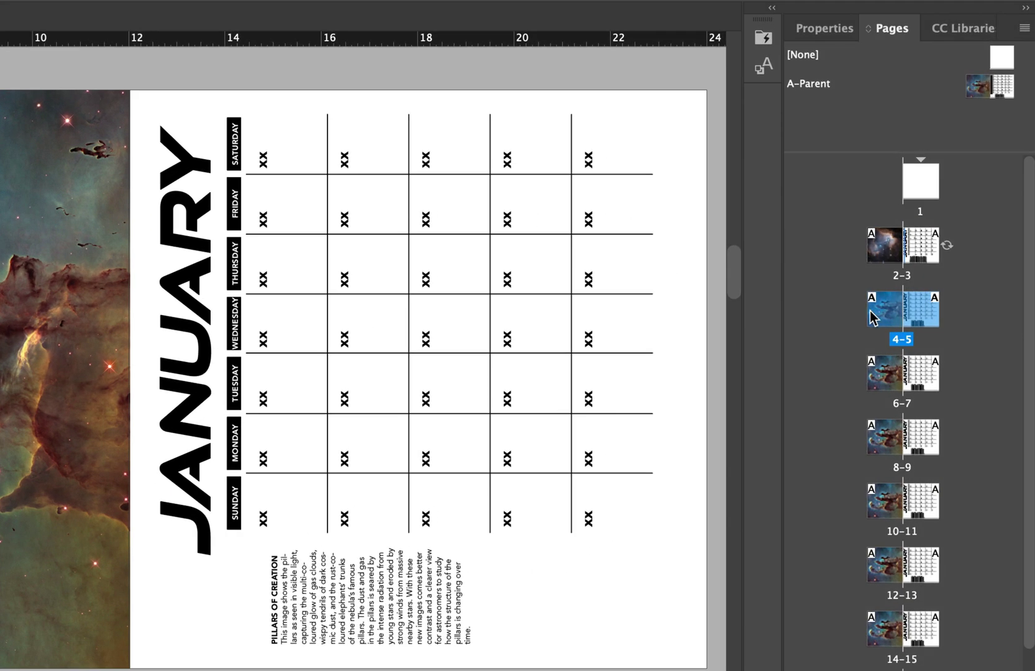
pyautogui.rightClick(924, 307)
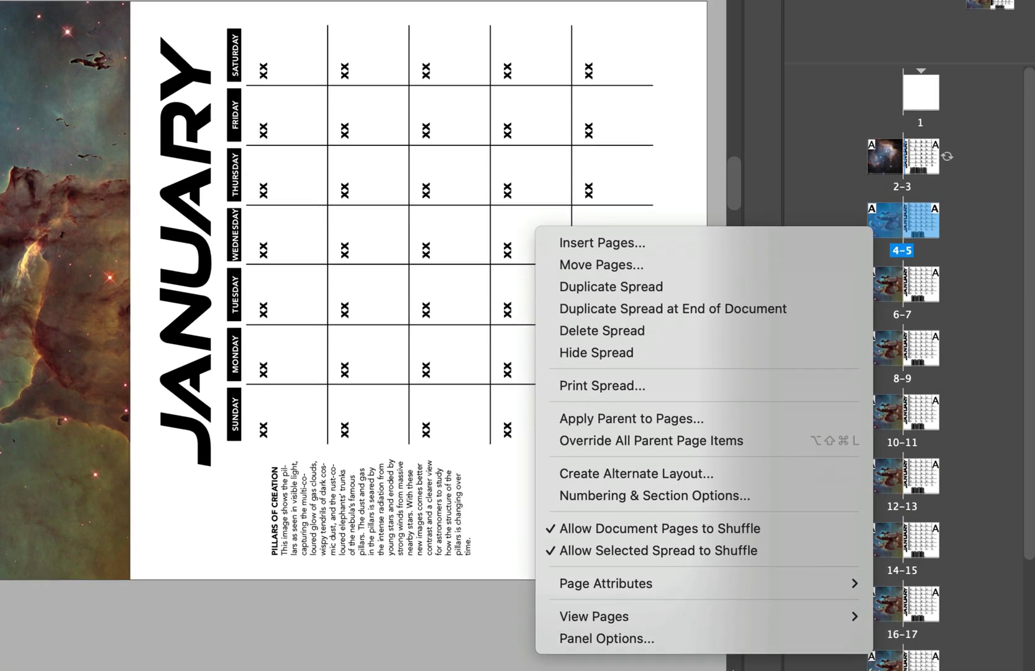
pyautogui.moveTo(686, 583)
pyautogui.moveTo(438, 607)
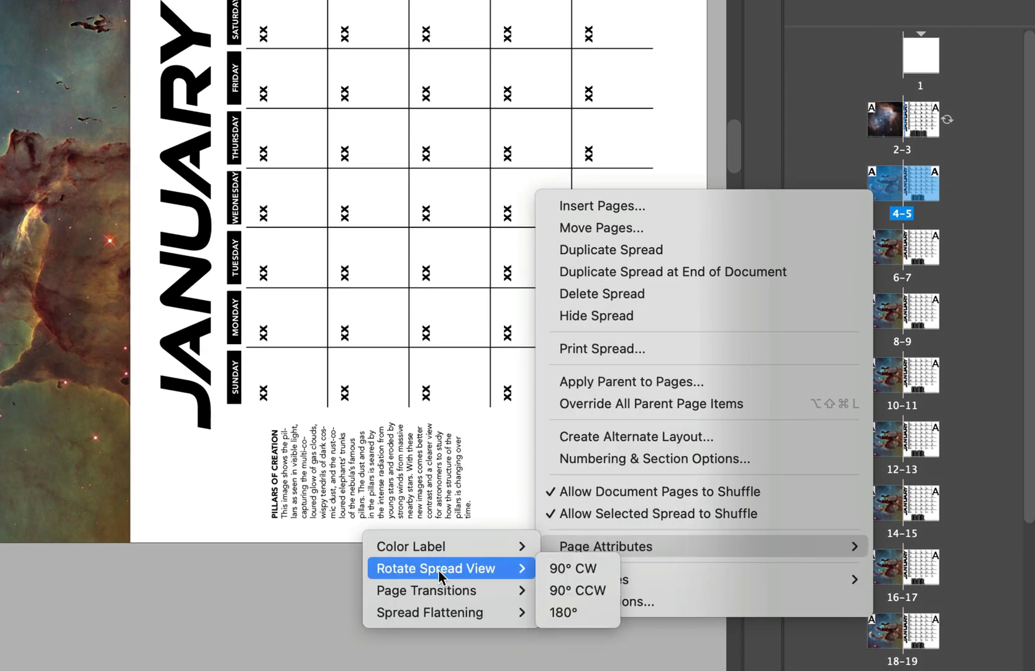
pyautogui.click(573, 568)
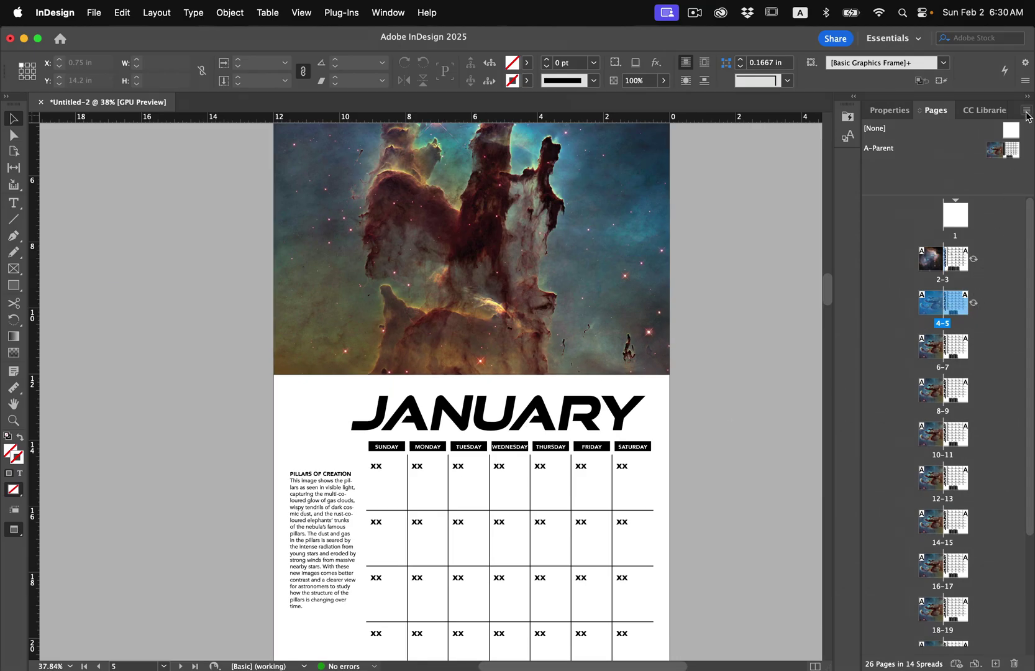
# Step: Override all parent page items on spread 4–5 so its image and month heading can be selected
pyautogui.click(1027, 111)
pyautogui.moveTo(946, 304)
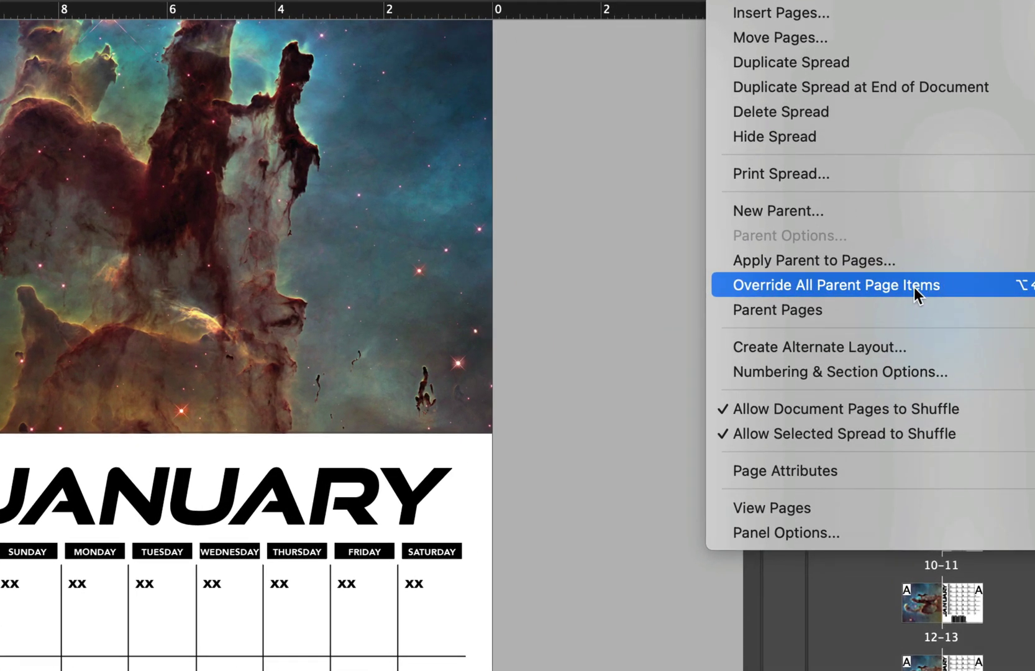
pyautogui.click(944, 284)
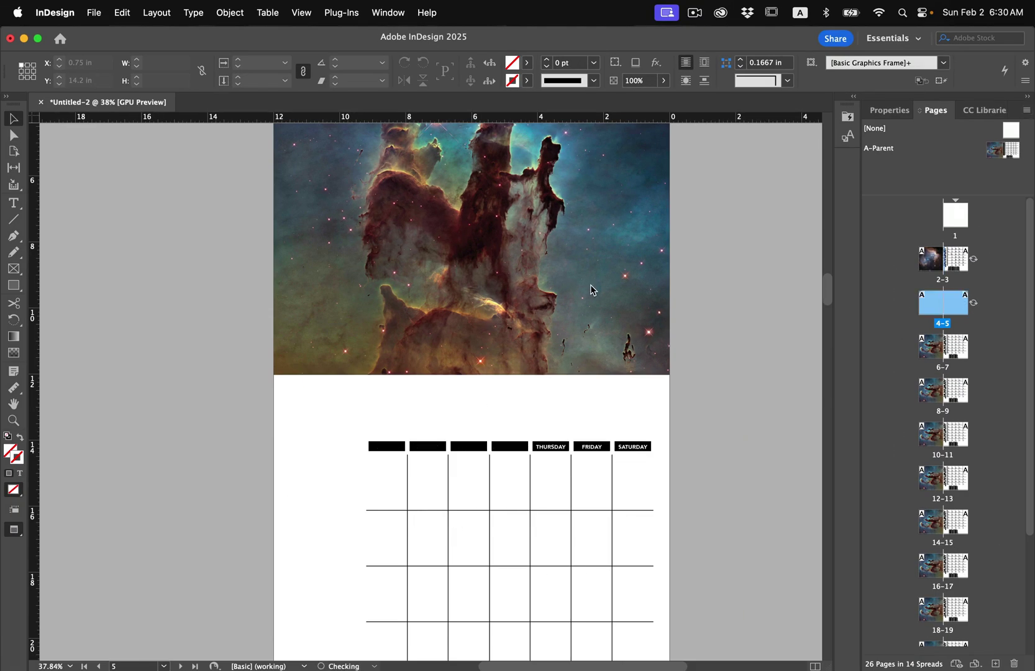
pyautogui.click(592, 289)
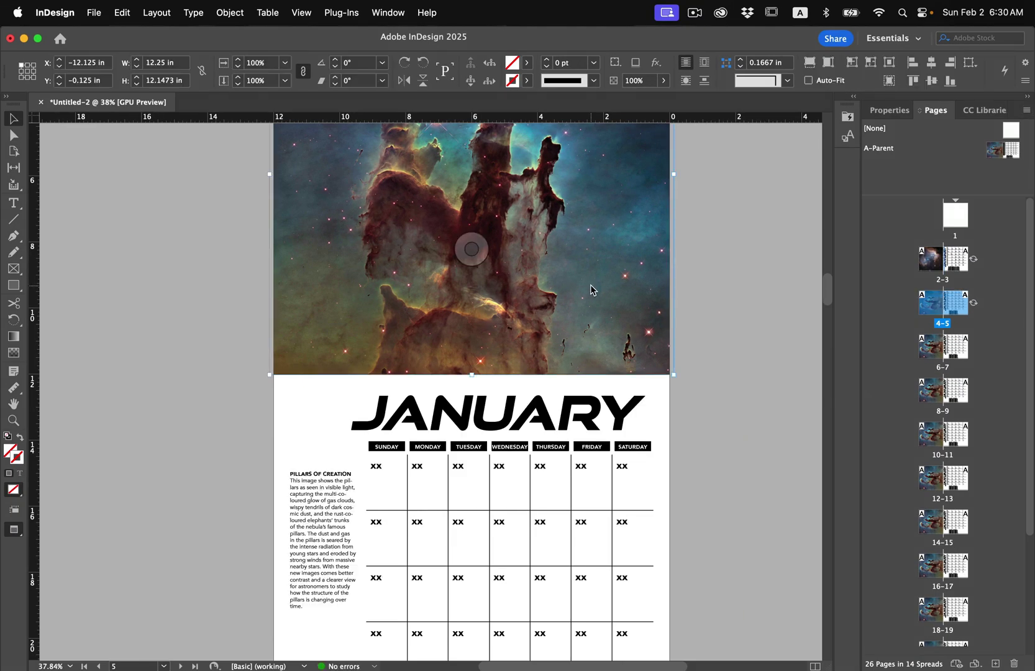
pyautogui.click(615, 434)
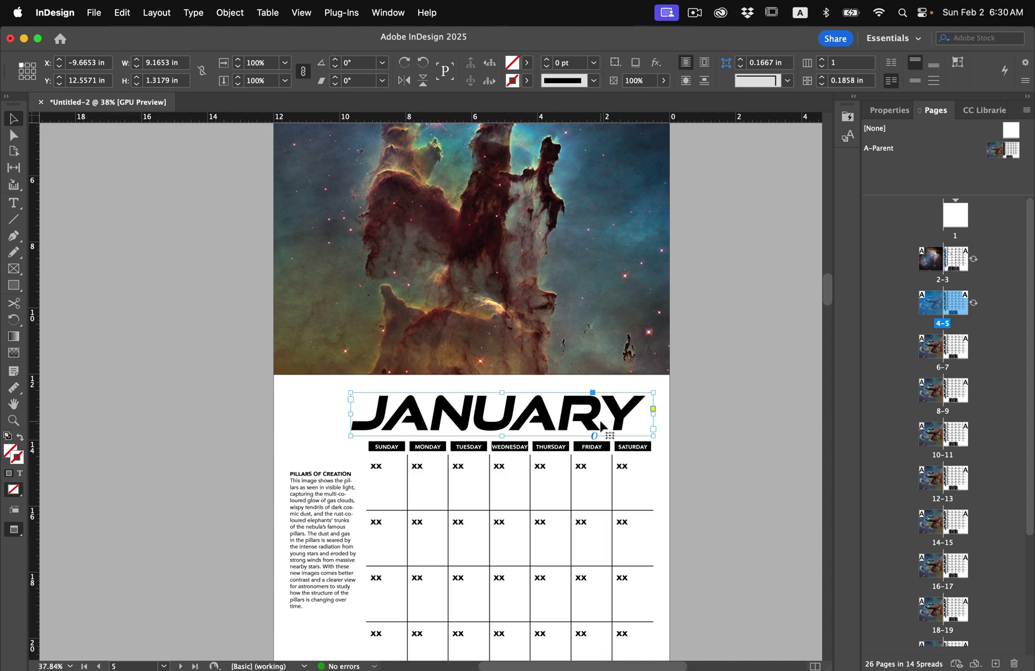
# Step: Delete the Pillars of Creation photo from spread 4–5's image frame and place NASA Calendar Image11.jpg in it
pyautogui.click(471, 249)
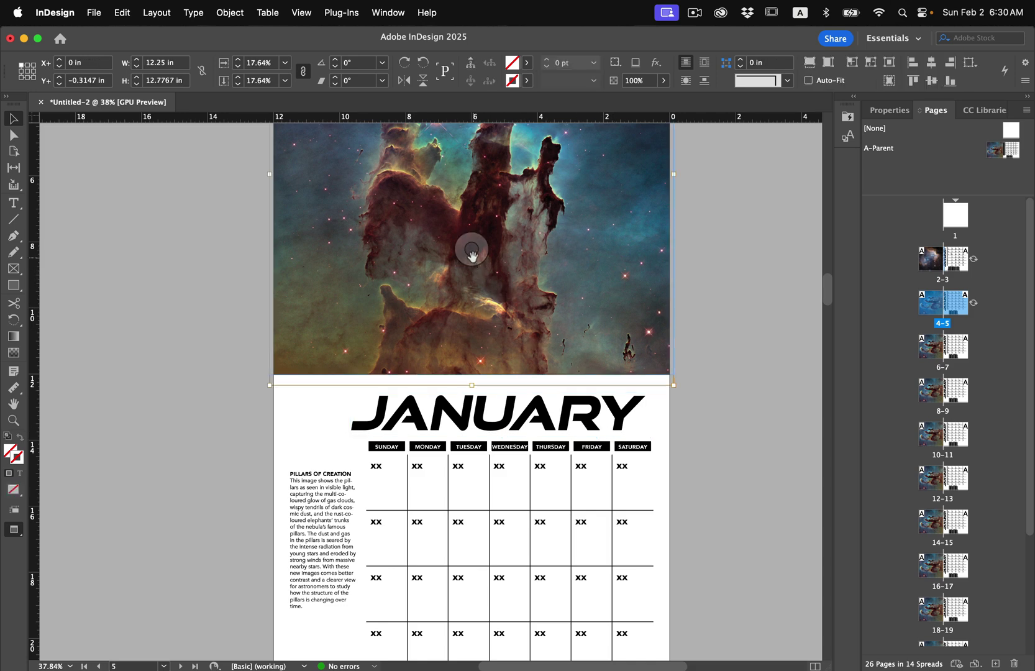
pyautogui.press('Delete')
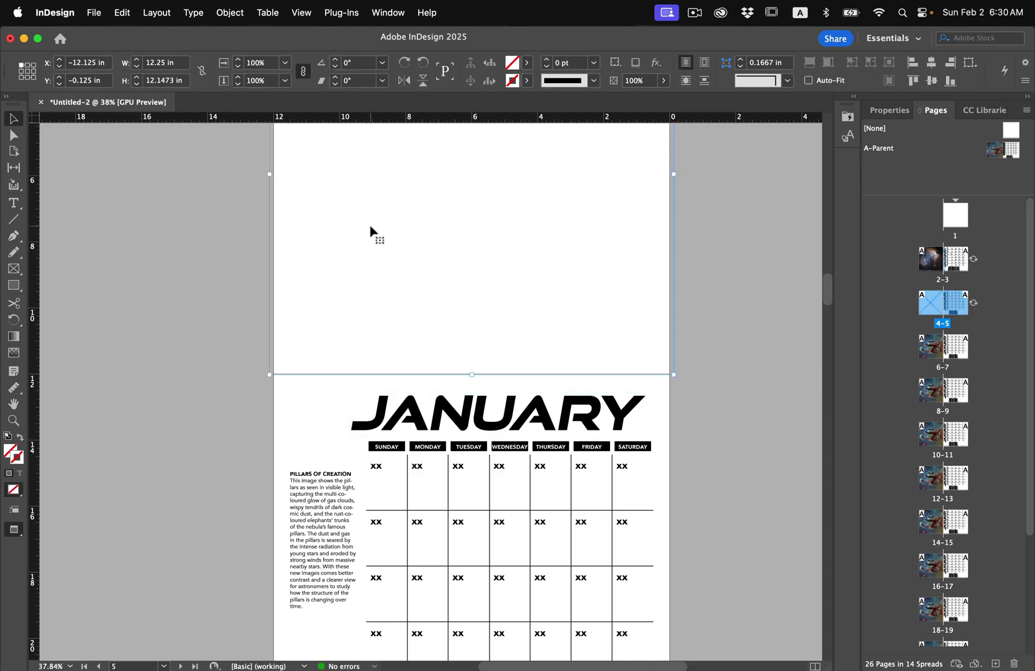
pyautogui.press('super+d')
pyautogui.click(520, 221)
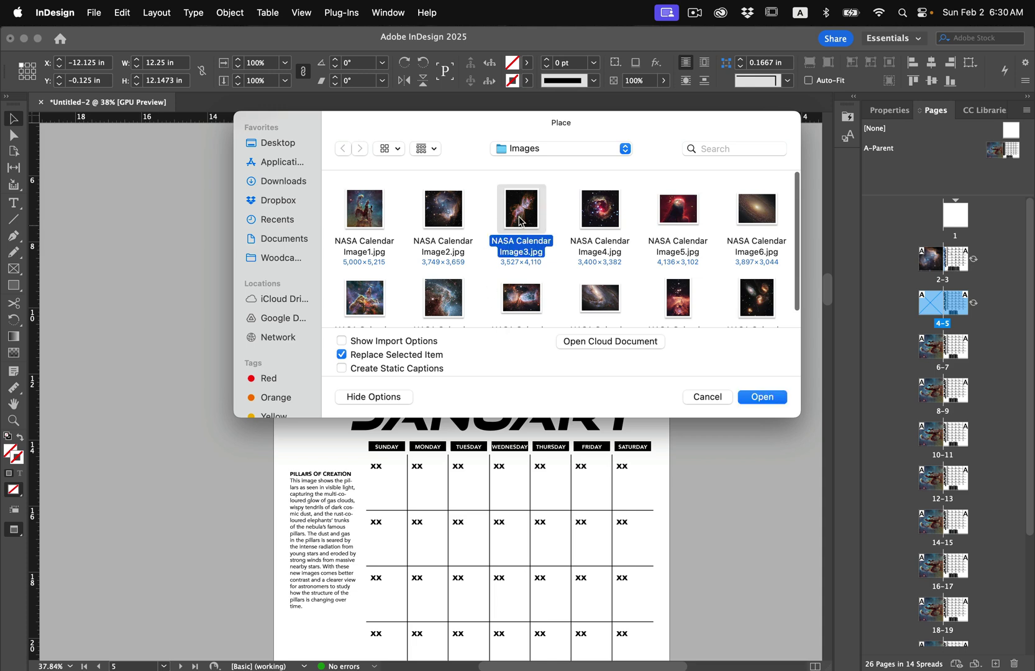
pyautogui.scroll(-1, 621, 288)
pyautogui.scroll(1, 621, 288)
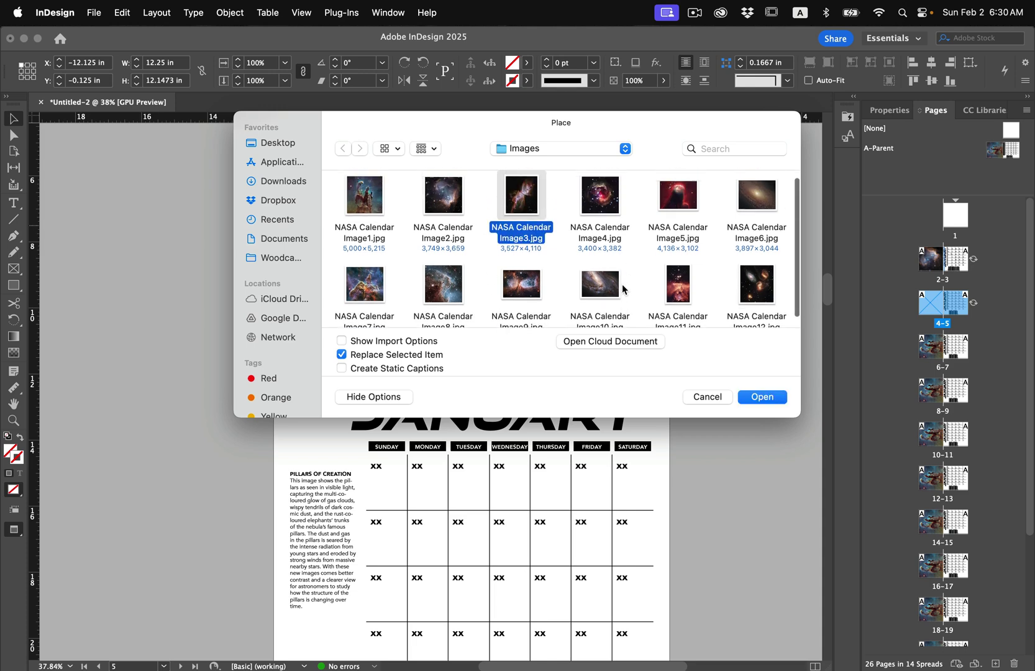
pyautogui.click(657, 297)
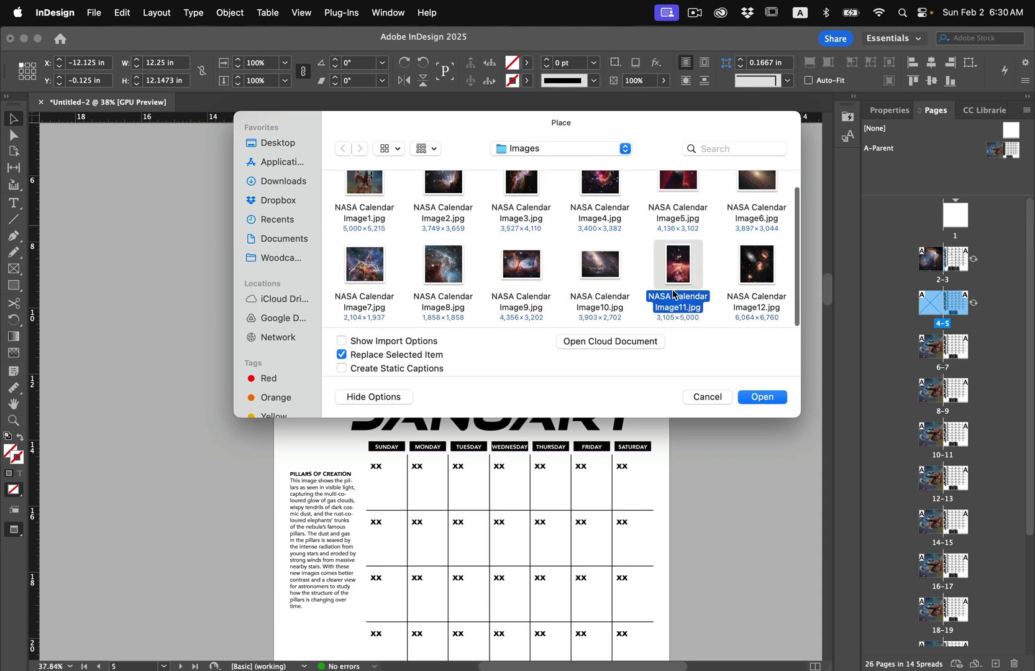
pyautogui.click(763, 399)
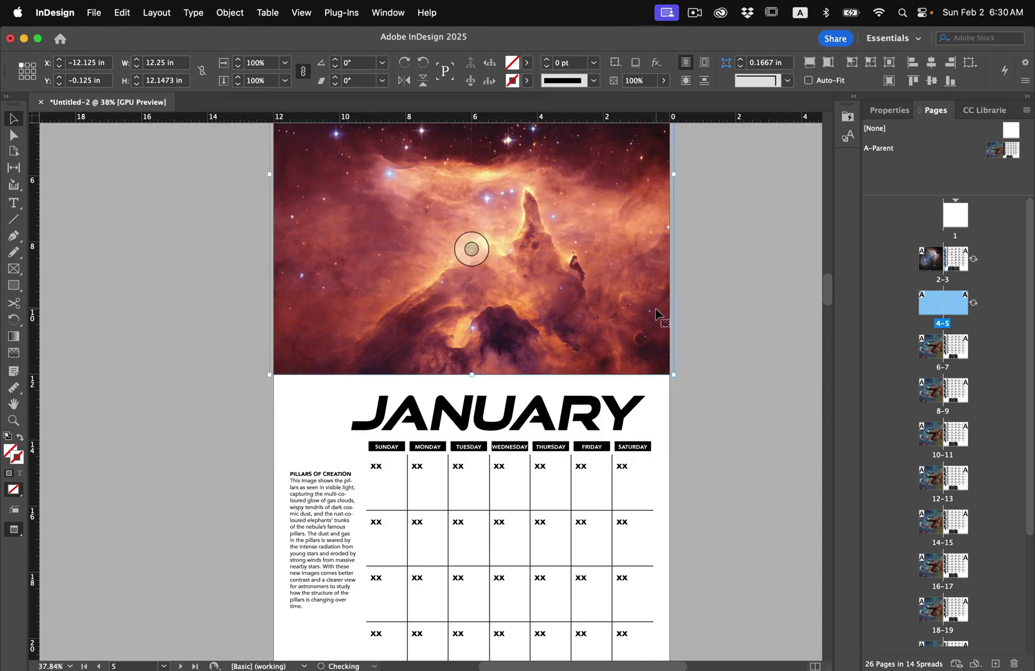
pyautogui.scroll(5, 668, 323)
pyautogui.scroll(-1, 672, 326)
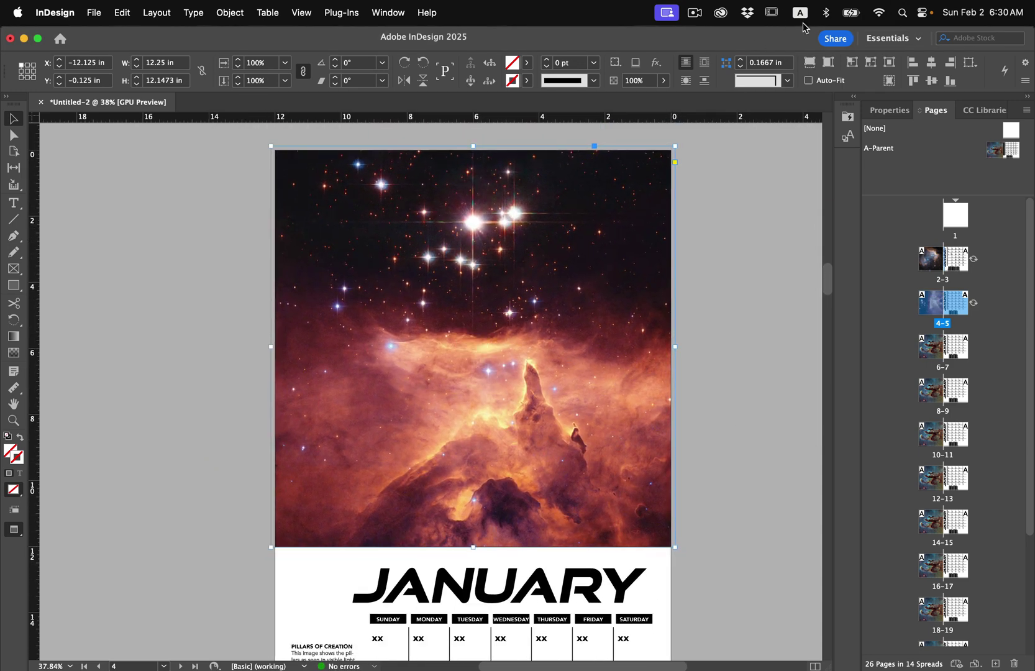
# Step: Fit the nebula photo proportionally inside its frame and fill the frame's empty sides with Black
pyautogui.click(828, 69)
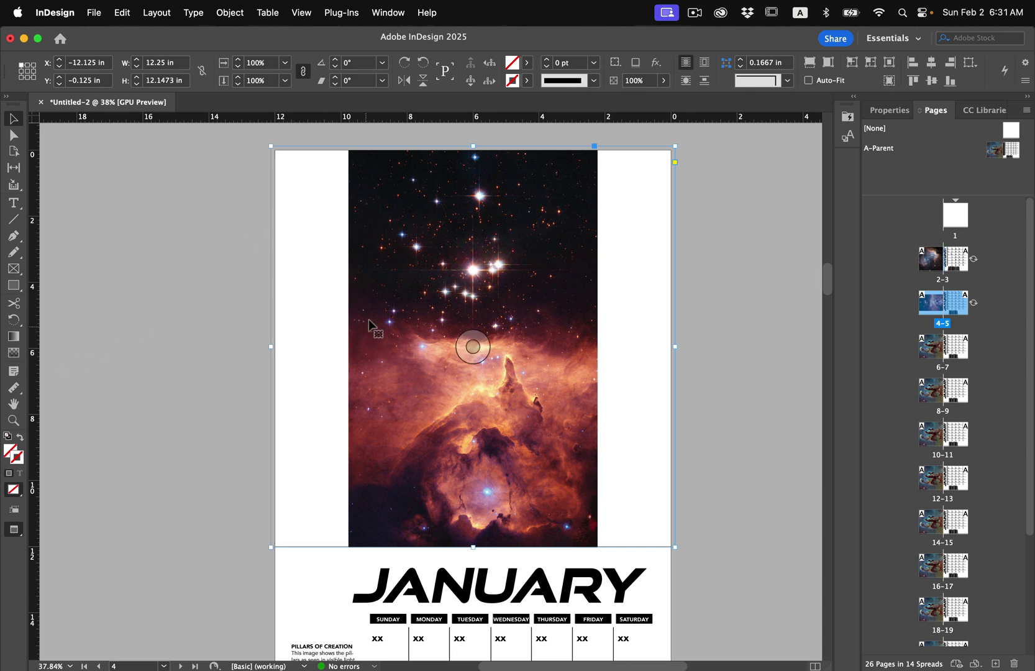
pyautogui.click(528, 63)
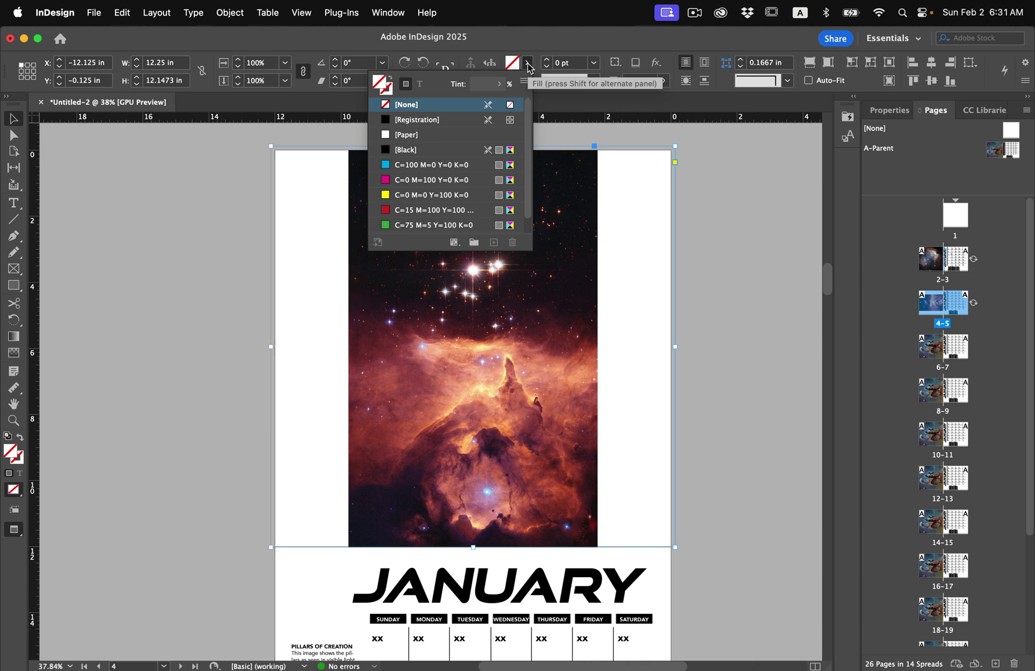
pyautogui.click(402, 151)
pyautogui.click(150, 278)
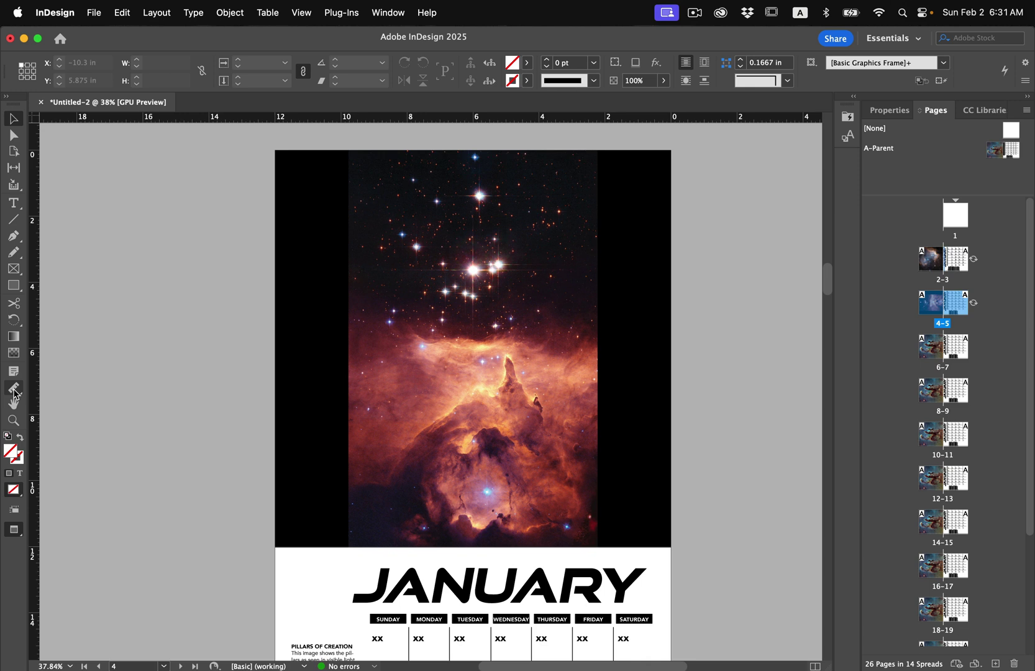
# Step: Recolor the image frame's background with a dark purple sampled from the nebula photo using the Eyedropper
pyautogui.moveTo(14, 387); pyautogui.dragTo(52, 424)
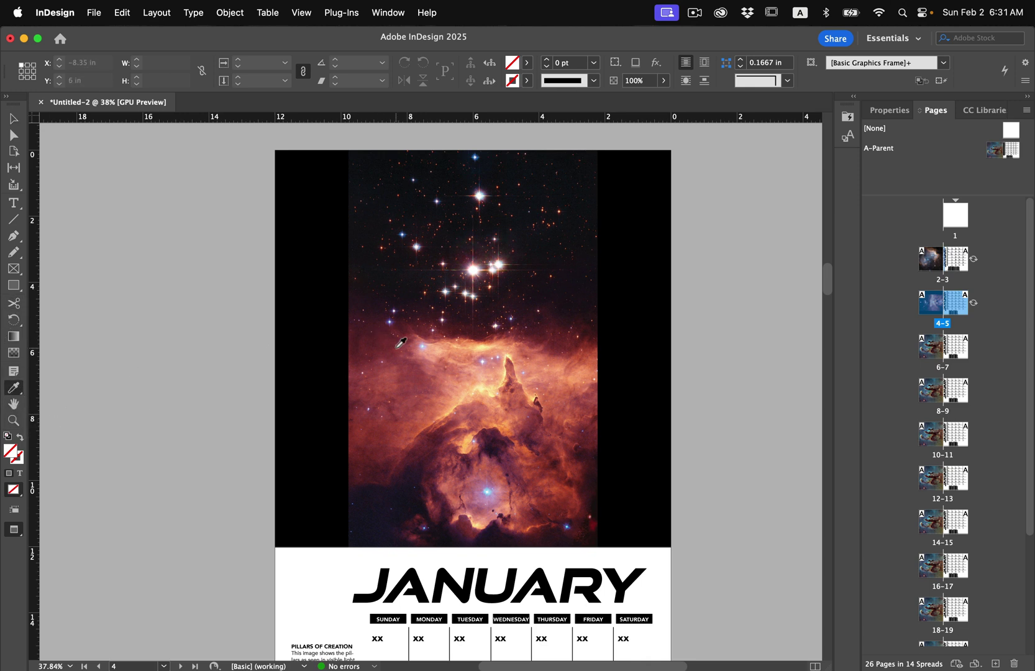
pyautogui.click(407, 351)
pyautogui.click(292, 336)
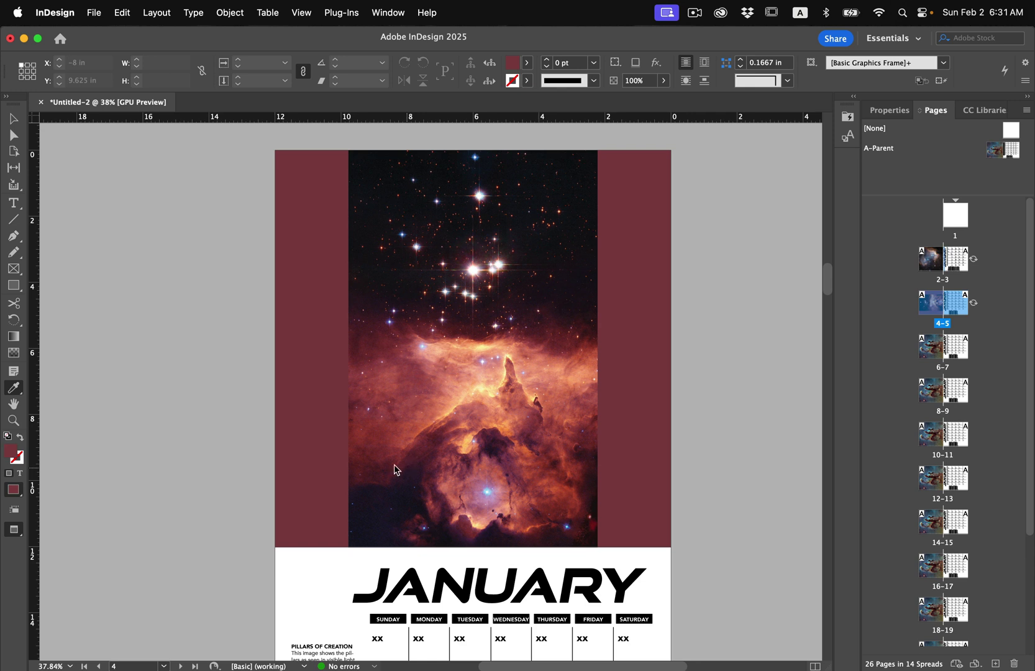
pyautogui.click(299, 421)
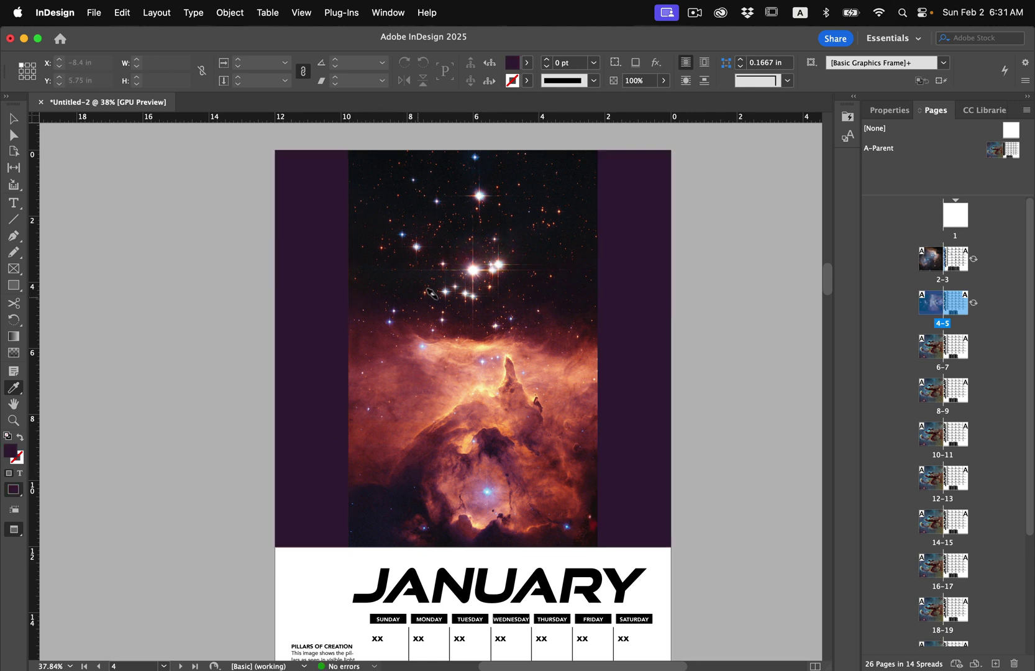
pyautogui.click(14, 118)
# Step: Replace the JANUARY heading on spread 4–5 with FEBRUARY
pyautogui.scroll(-2, 249, 313)
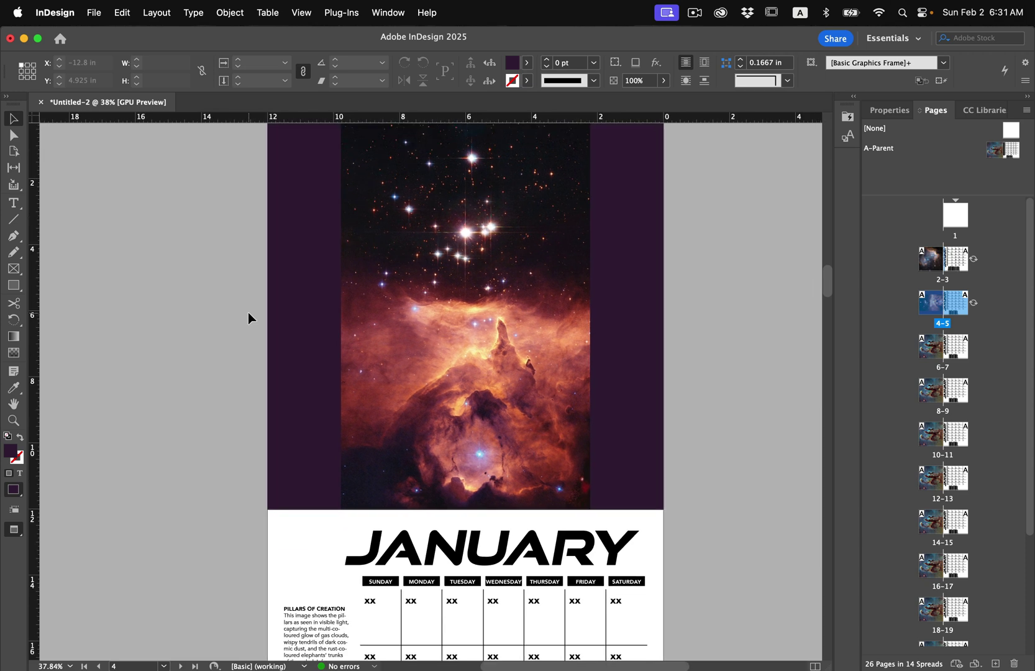
pyautogui.scroll(-5, 248, 312)
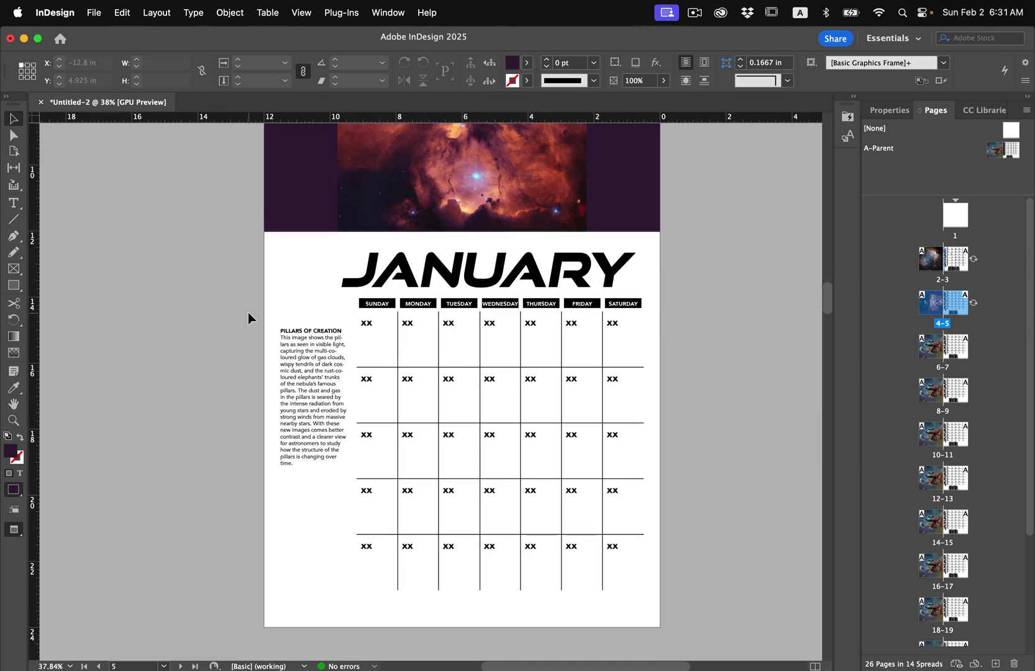
pyautogui.press('t')
pyautogui.doubleClick(410, 278)
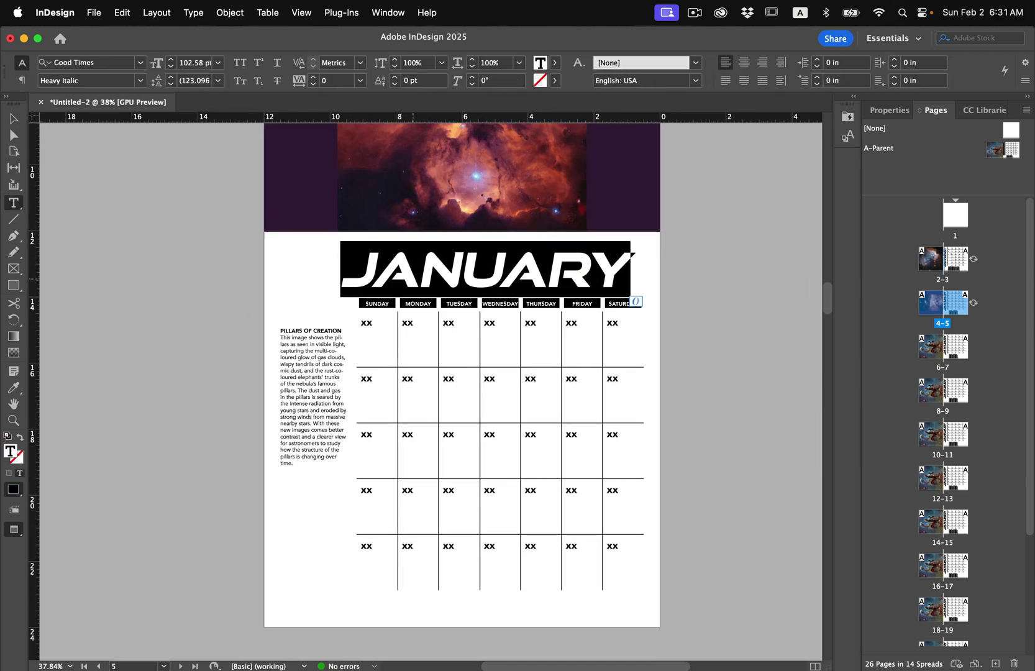
pyautogui.write('FEBRUARY')
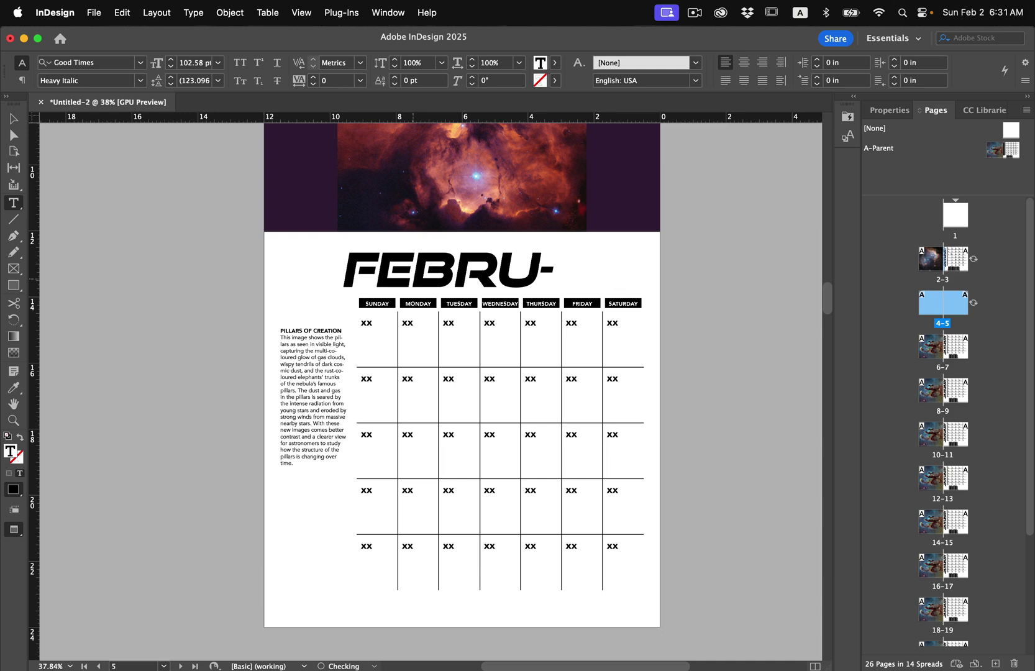
# Step: Try to fit the FEBRUARY heading in its frame by reducing the font size
pyautogui.press('super+a')
pyautogui.click(171, 68)
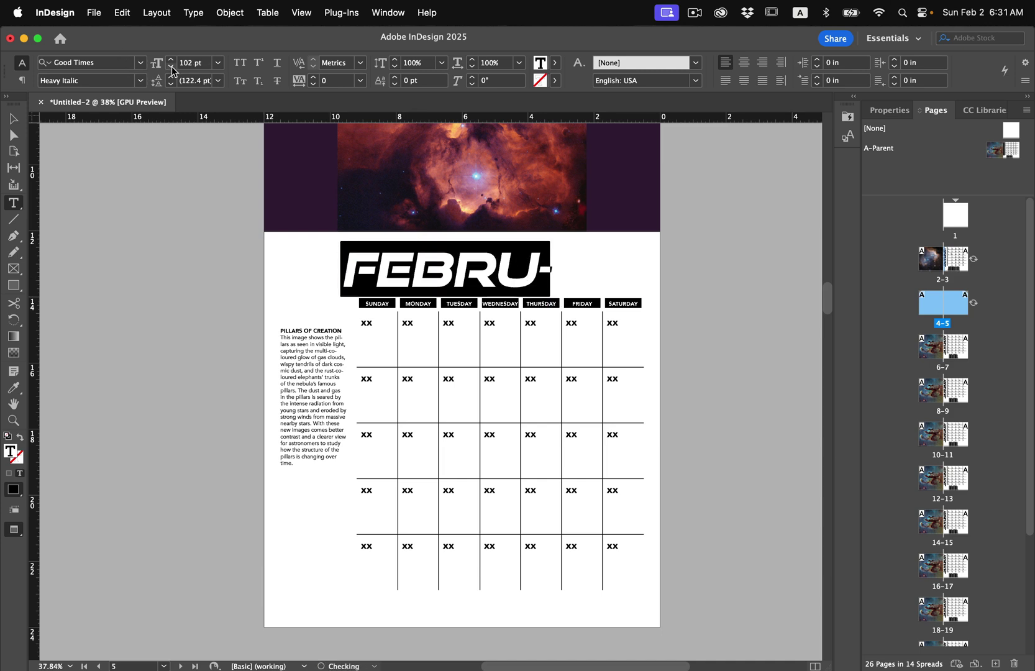
pyautogui.click(171, 68)
# Step: Widen the month heading's frame to 10 in by extending its left edge so FEBRUARY fits on one line
pyautogui.click(13, 118)
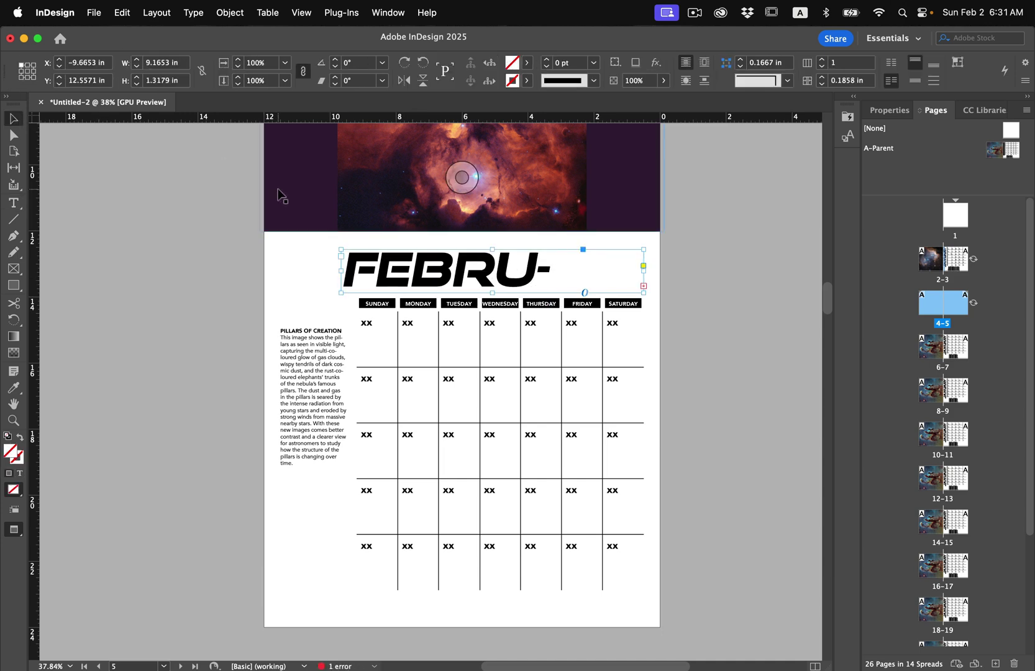
pyautogui.click(372, 285)
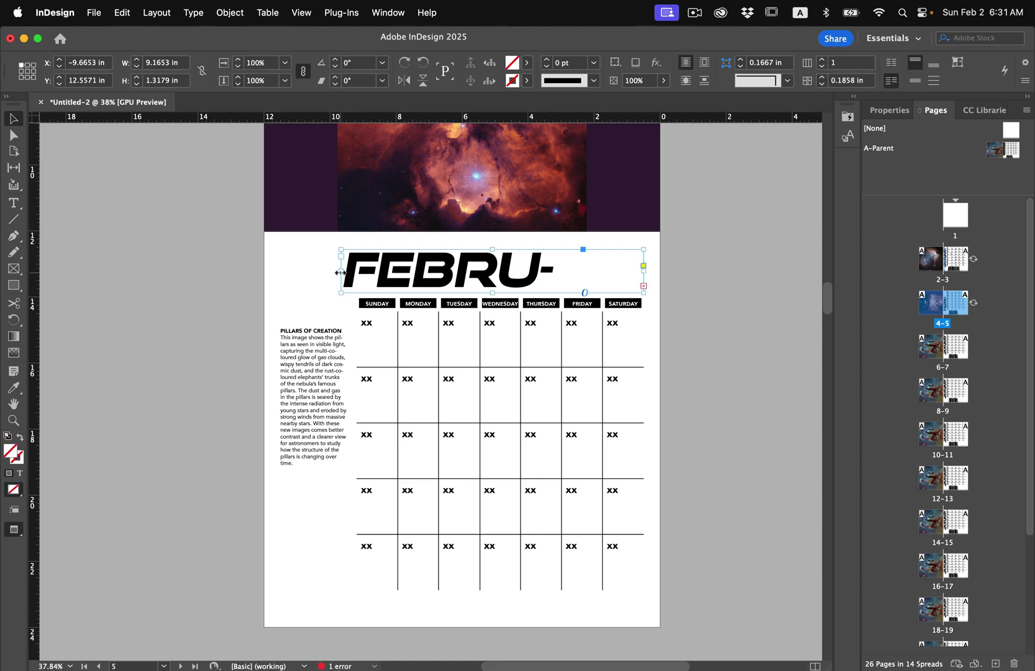
pyautogui.moveTo(341, 271); pyautogui.dragTo(312, 273)
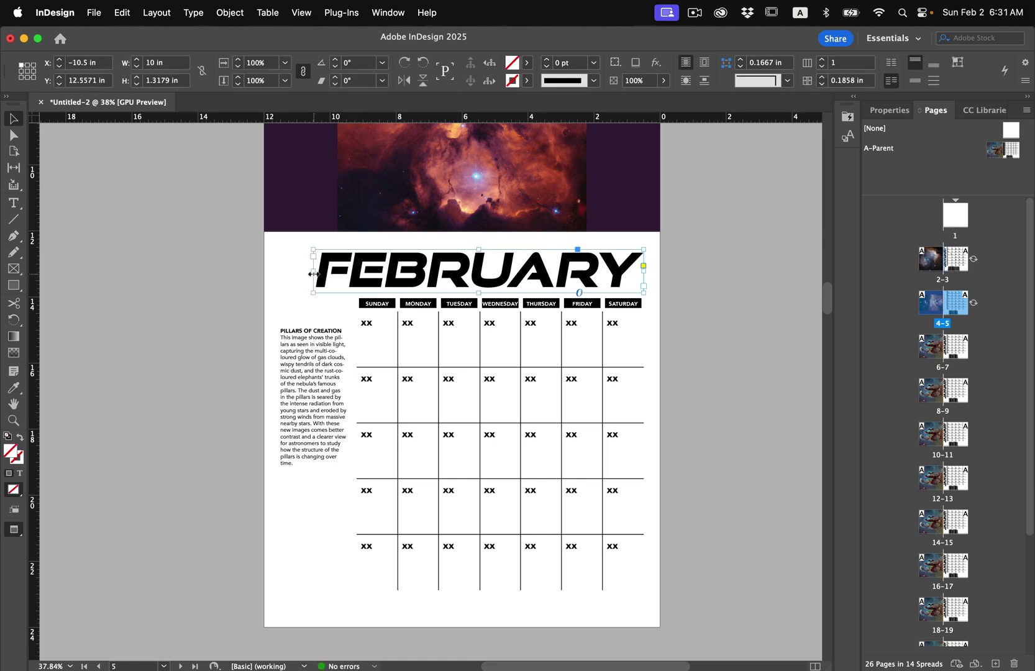
pyautogui.click(291, 281)
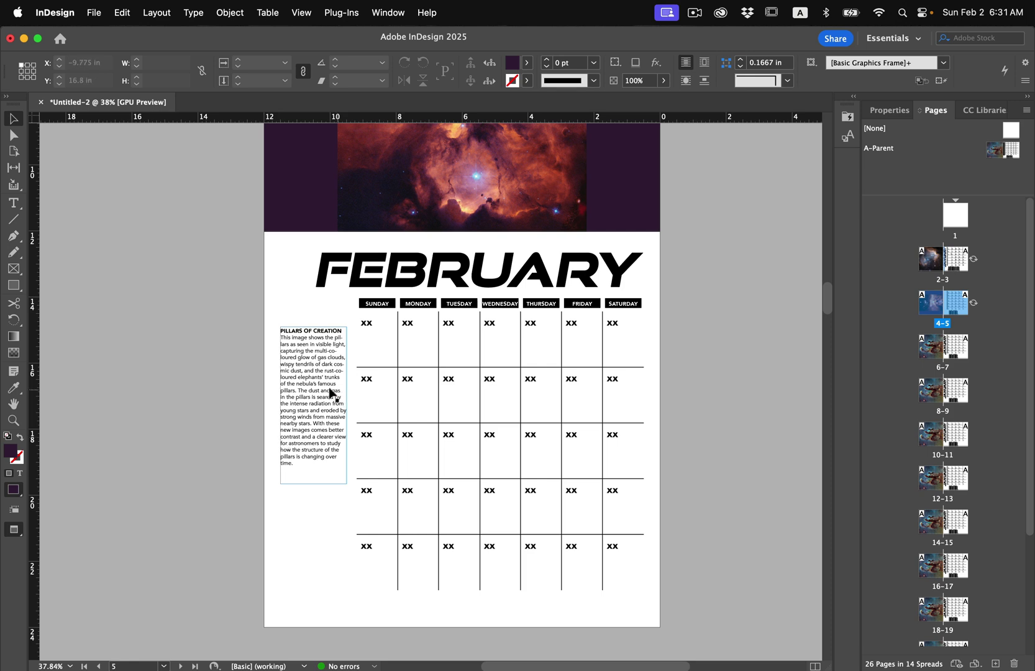
# Step: Generate a static caption from the February nebula image's metadata
pyautogui.click(360, 227)
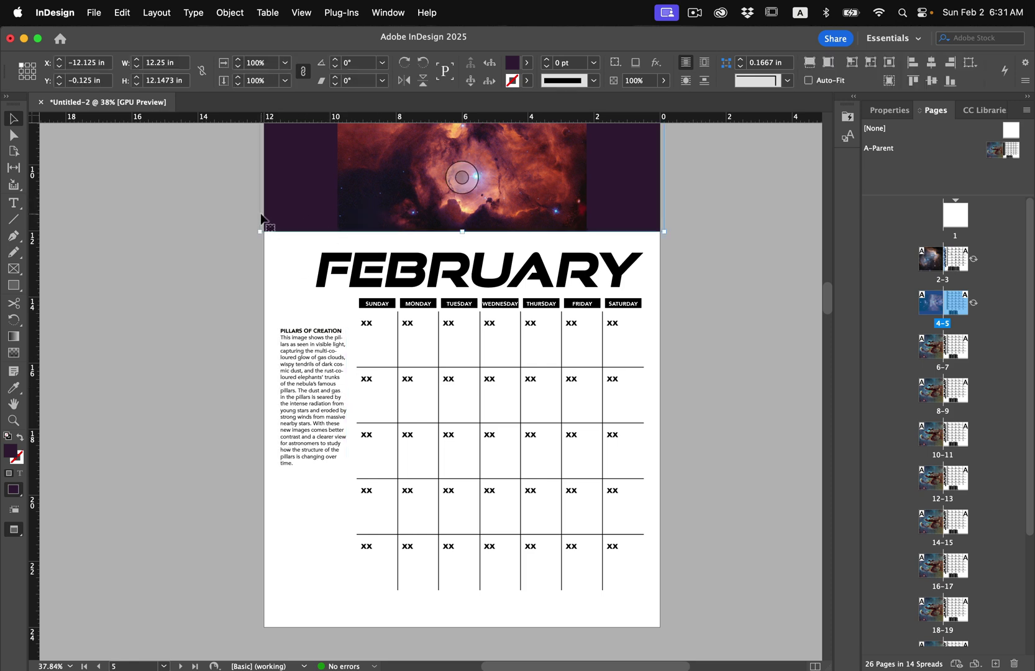
pyautogui.click(143, 17)
pyautogui.moveTo(121, 15)
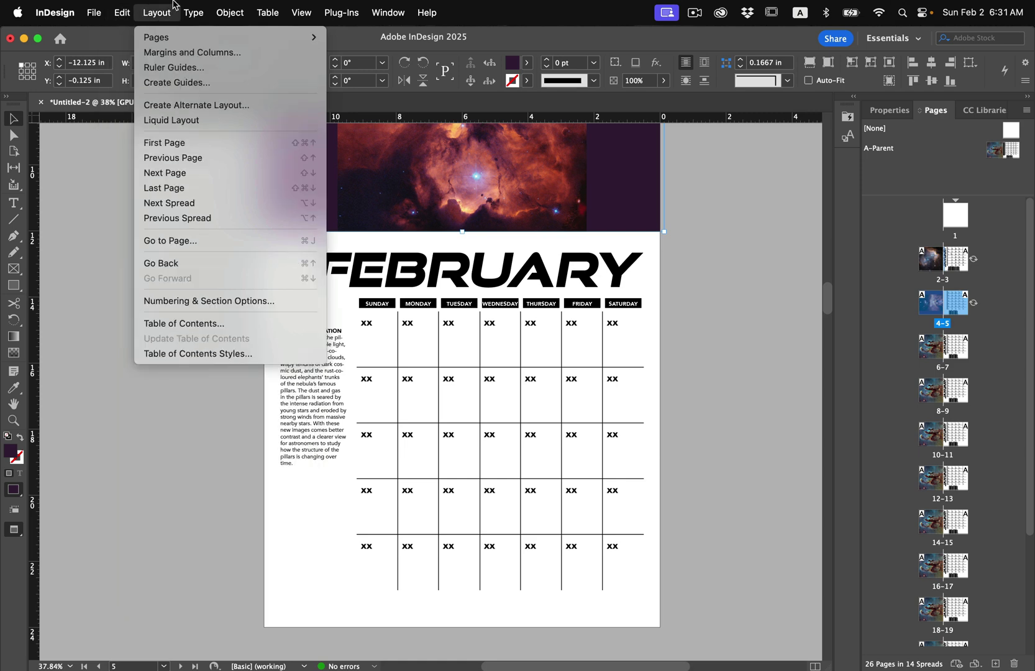
pyautogui.moveTo(230, 13)
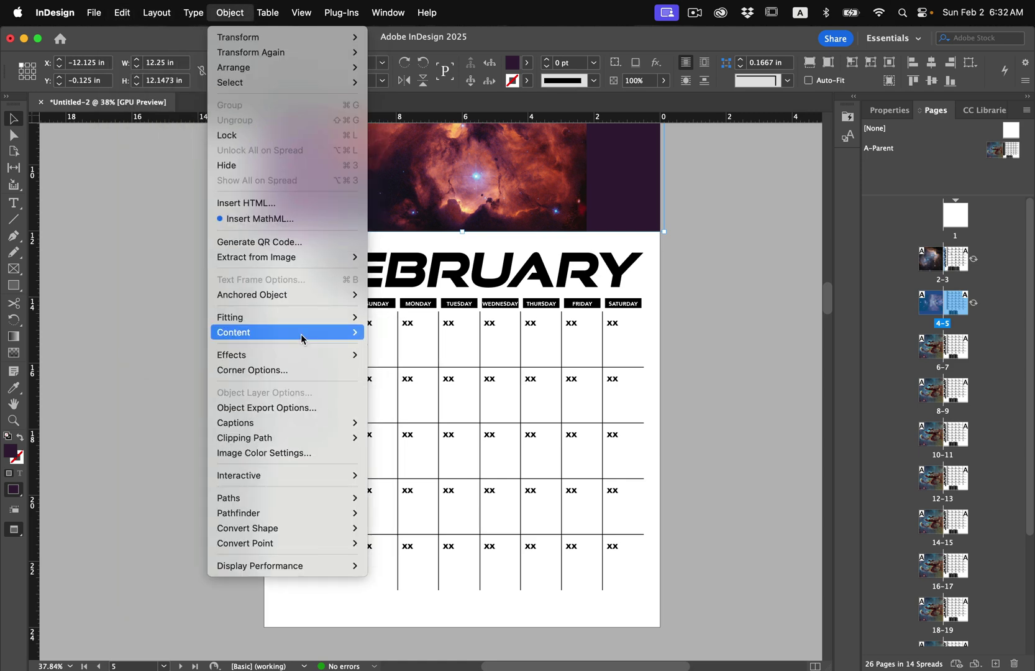
pyautogui.moveTo(303, 423)
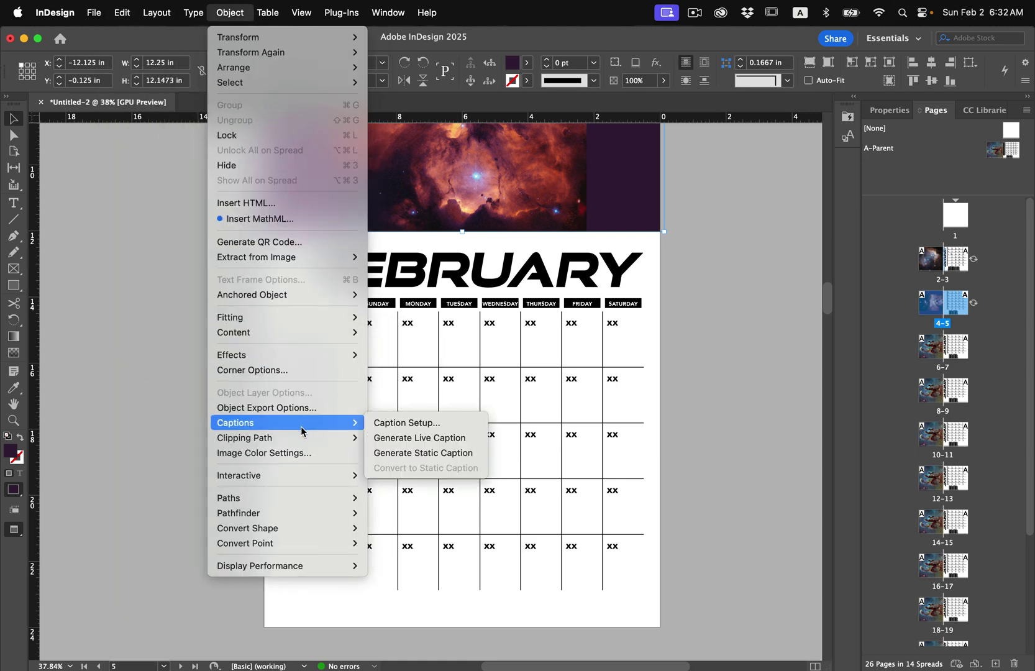
pyautogui.click(386, 460)
# Step: Cut the generated Pismis 24-1 caption text and paste it over the Pillars of Creation text in the side caption frame
pyautogui.press('t')
pyautogui.press('super+a')
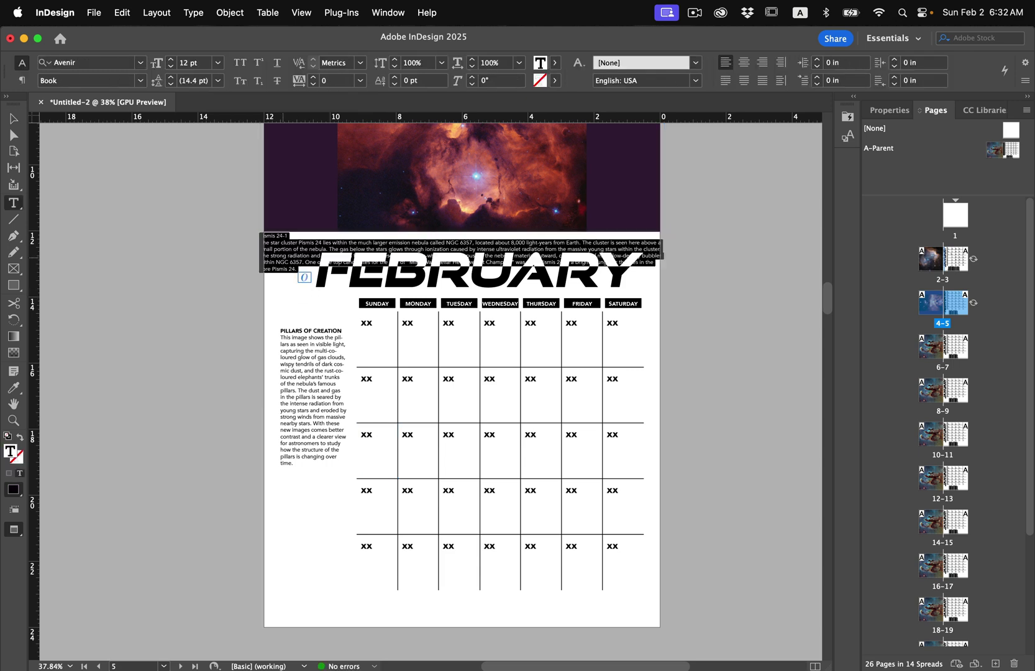
pyautogui.press('BackSpace')
pyautogui.click(313, 410)
pyautogui.press('super+a')
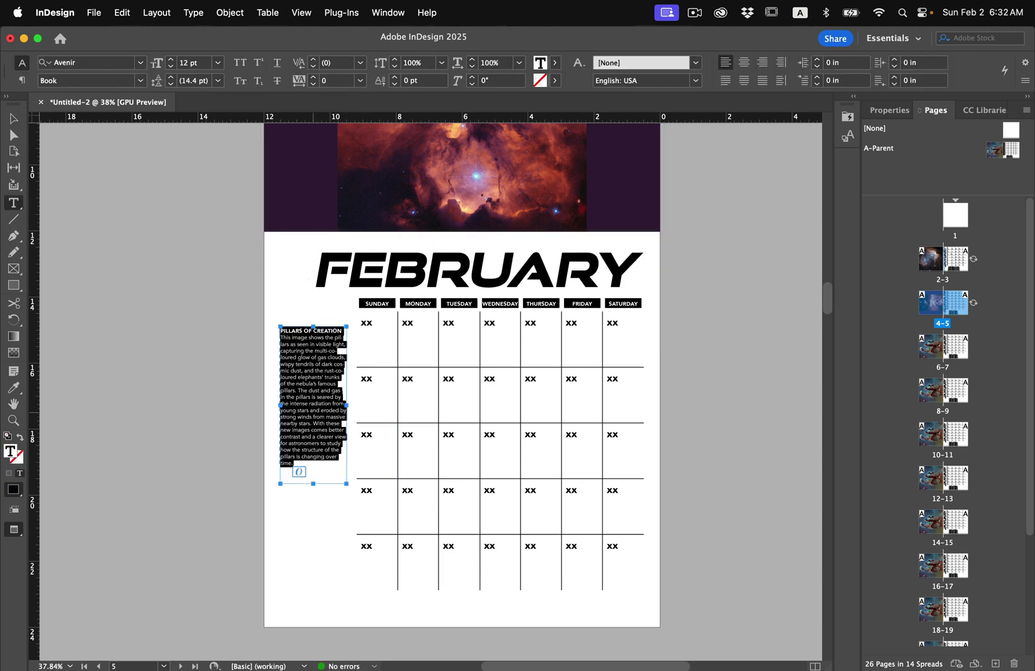
pyautogui.press('super+v')
# Step: Extend the side caption frame's bottom edge to a height of about 6.65 in and show the layout guides
pyautogui.click(13, 118)
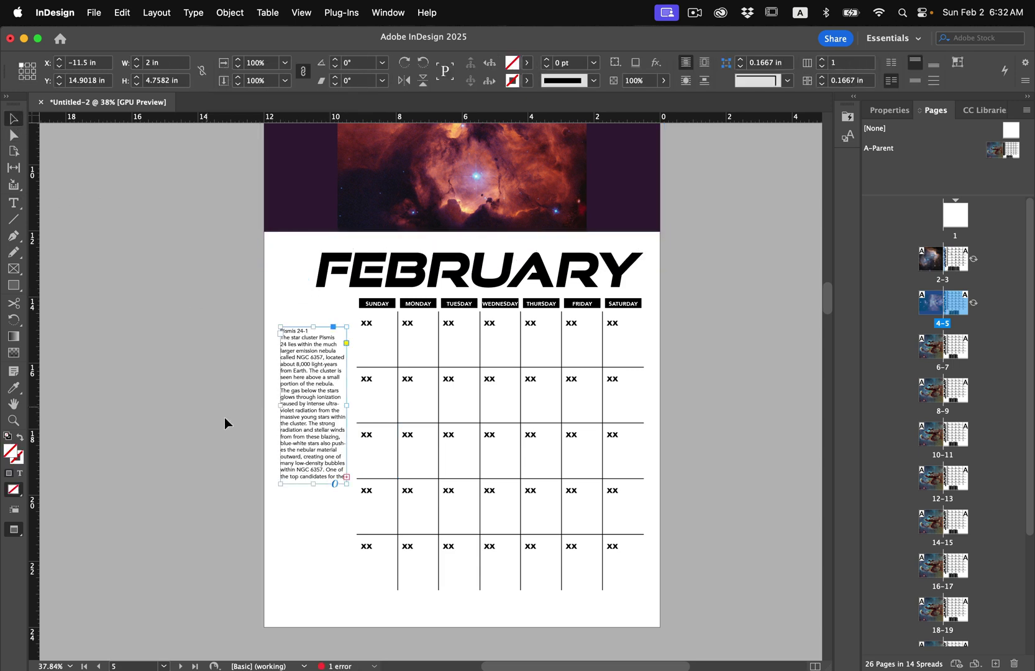
pyautogui.moveTo(314, 484); pyautogui.dragTo(315, 547)
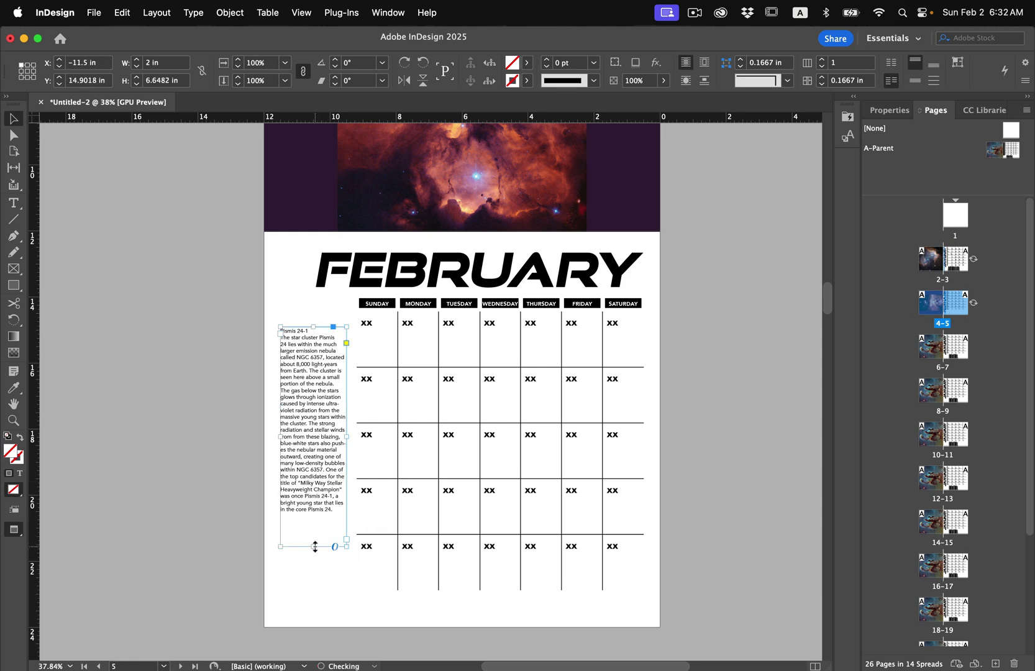
pyautogui.press('w')
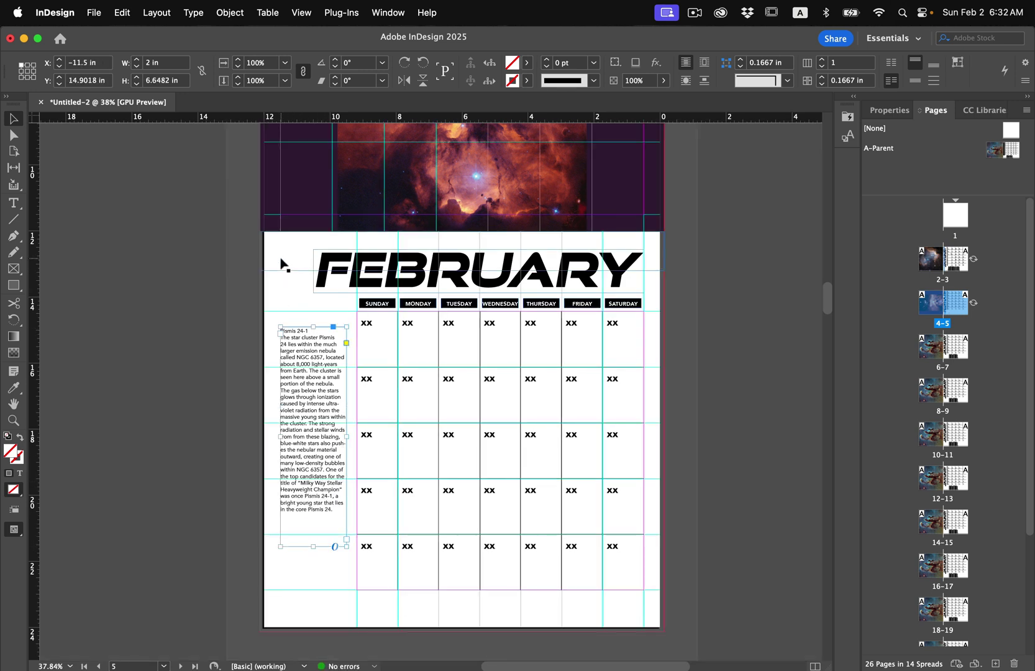
# Step: Apply the Caption Title paragraph style to the Pismis 24-1 line of the side caption
pyautogui.doubleClick(308, 338)
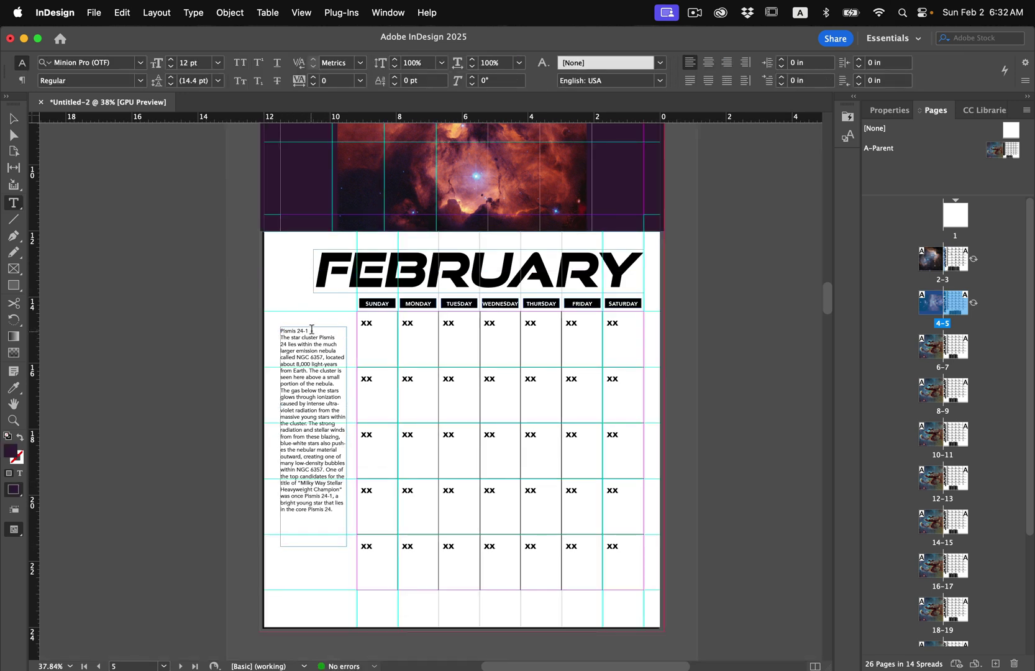
pyautogui.moveTo(312, 330); pyautogui.dragTo(262, 329)
pyautogui.scroll(5, 302, 348)
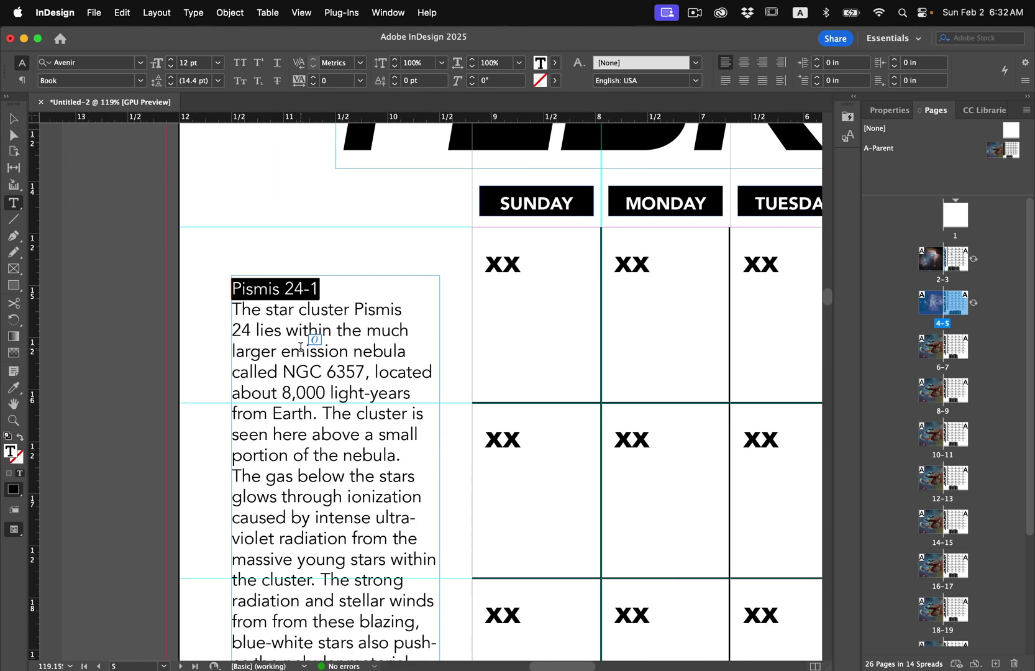
pyautogui.click(189, 12)
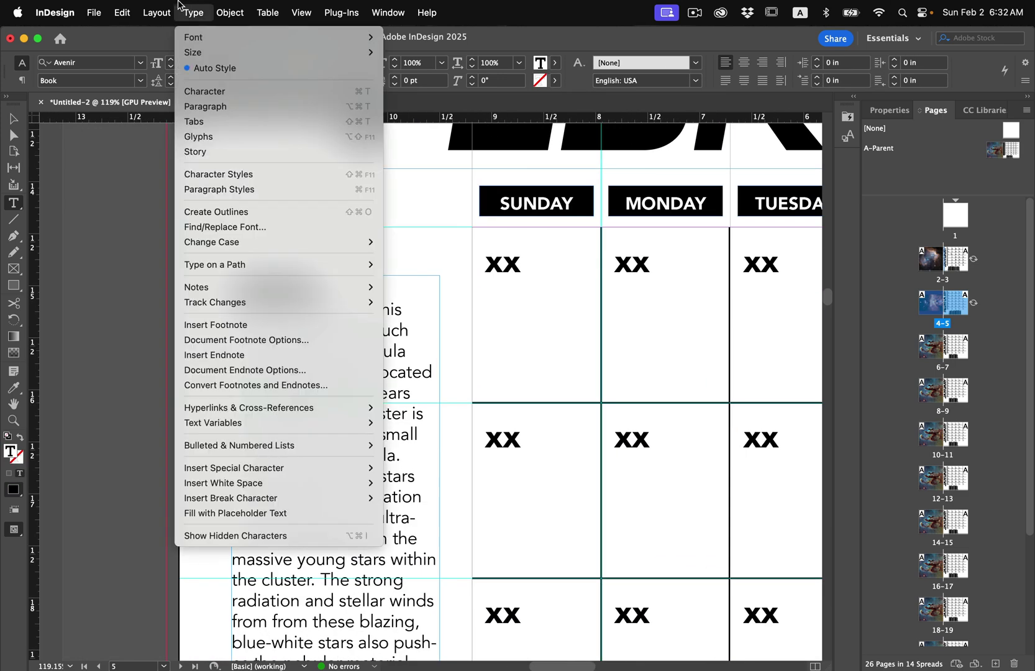
pyautogui.click(219, 189)
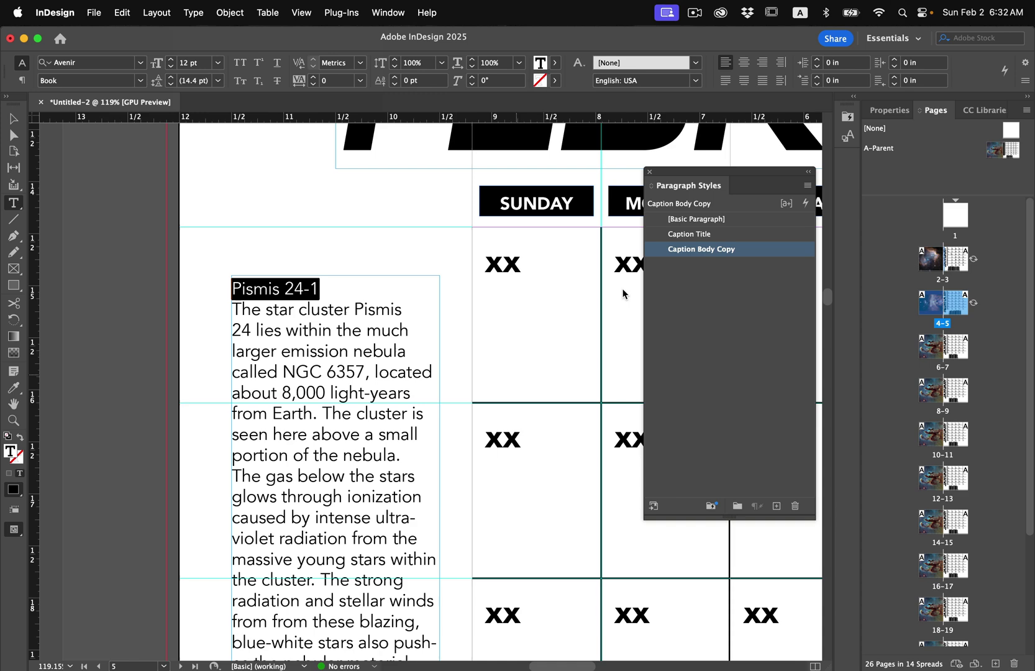
pyautogui.click(691, 234)
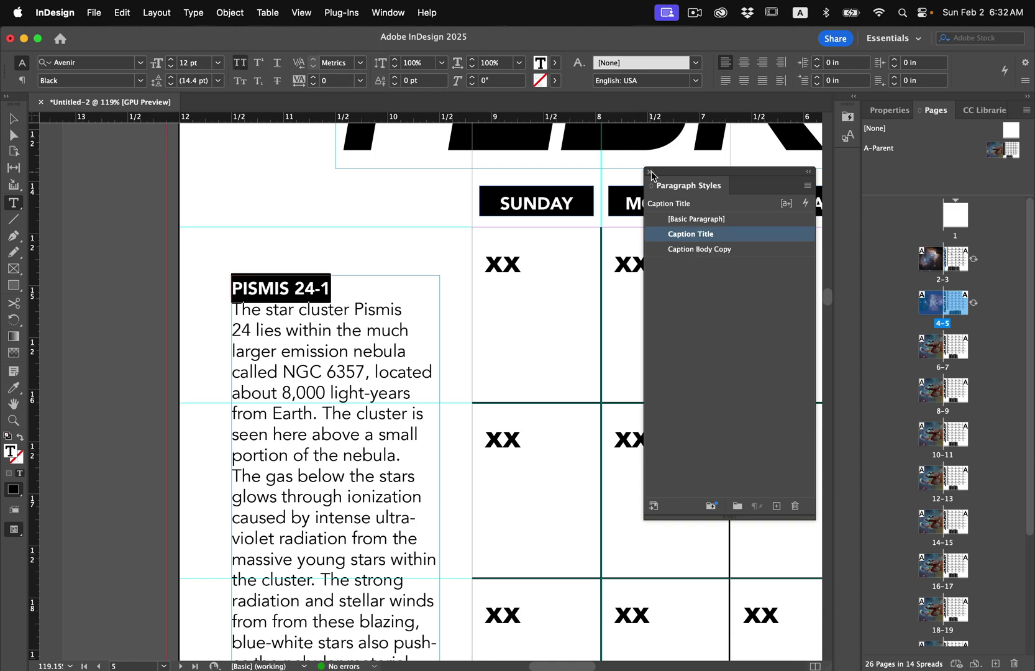
pyautogui.click(650, 171)
# Step: Consult February on the 2026 calendar in the browser and fill the first week's Sunday to Thursday cells with 1 to 5
pyautogui.press('super+minus')
pyautogui.hscroll(3, 499, 256)
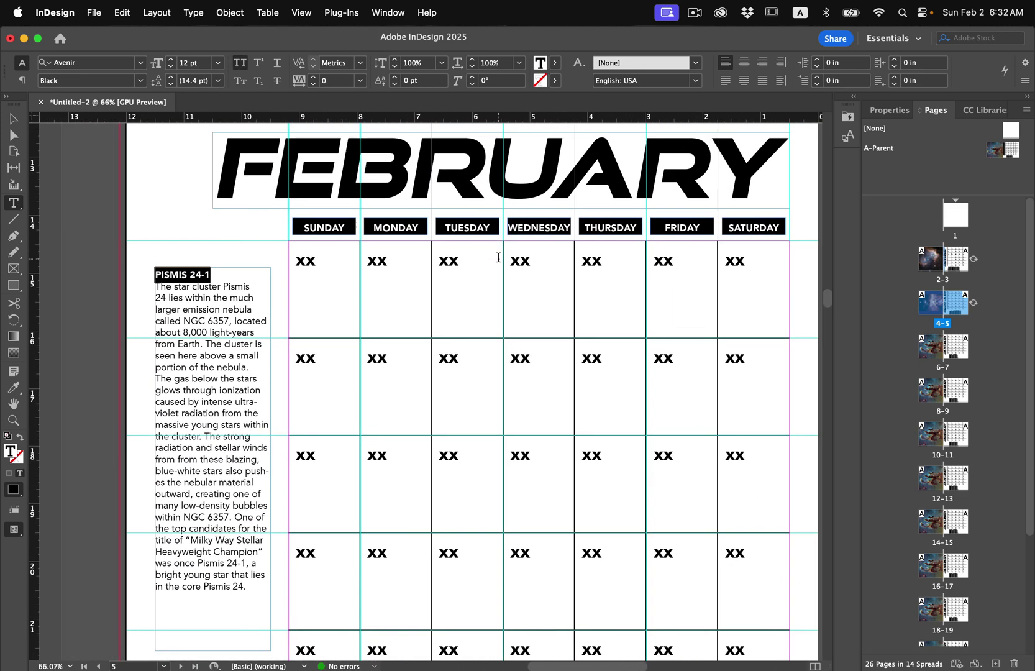
pyautogui.hotkey('ctrl', 'Right')
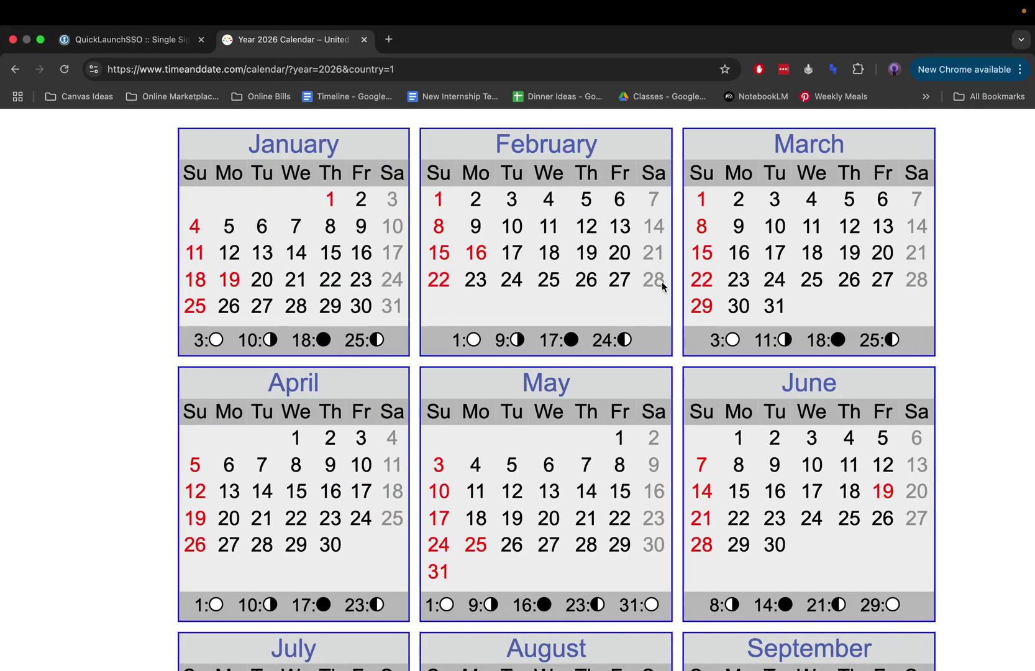
pyautogui.hotkey('ctrl', 'Left')
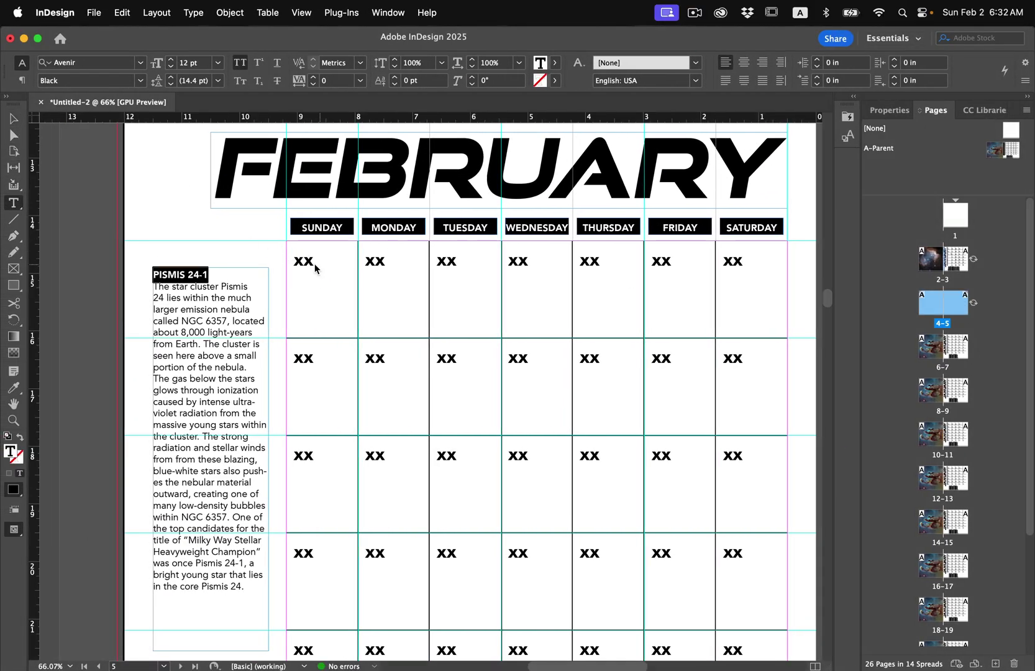
pyautogui.doubleClick(308, 262)
pyautogui.write('1')
pyautogui.doubleClick(379, 268)
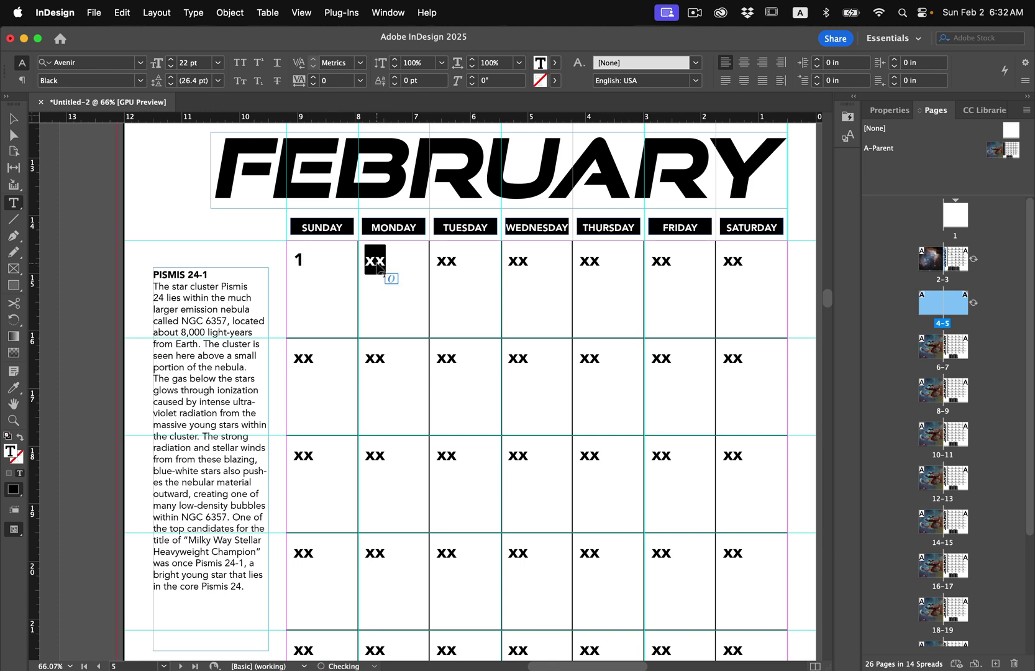
pyautogui.write('2')
pyautogui.doubleClick(447, 261)
pyautogui.write('3')
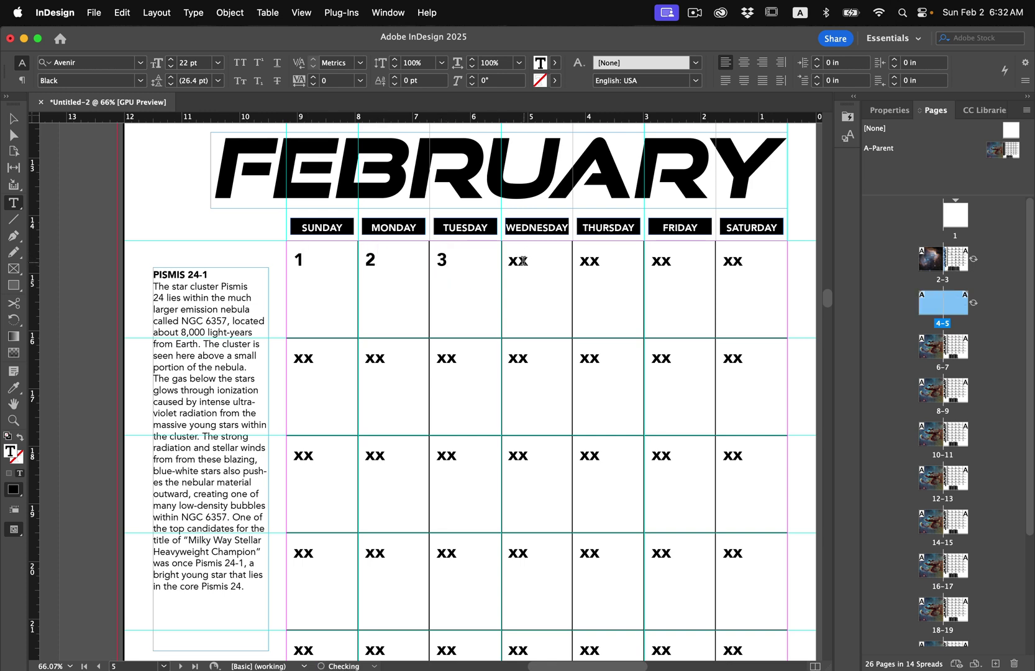
pyautogui.doubleClick(521, 261)
pyautogui.write('4')
pyautogui.doubleClick(601, 261)
pyautogui.write('5')
# Step: Fill the following February cells with dates 6 to 28 and delete the unused XX placeholders in the fifth row
pyautogui.press('Tab')
pyautogui.write('6\t7\t8\t9\t10\t11\t12')
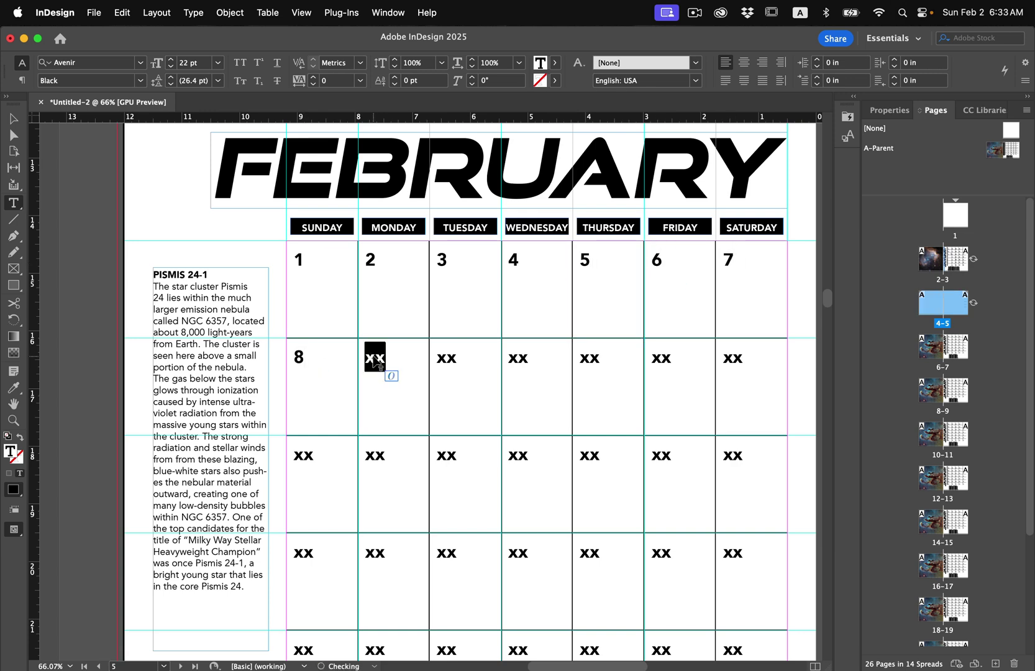
pyautogui.press('Tab')
pyautogui.write('13\t14\t15\t16\t17\t18\t19\t20\t21\t22\t23\t24')
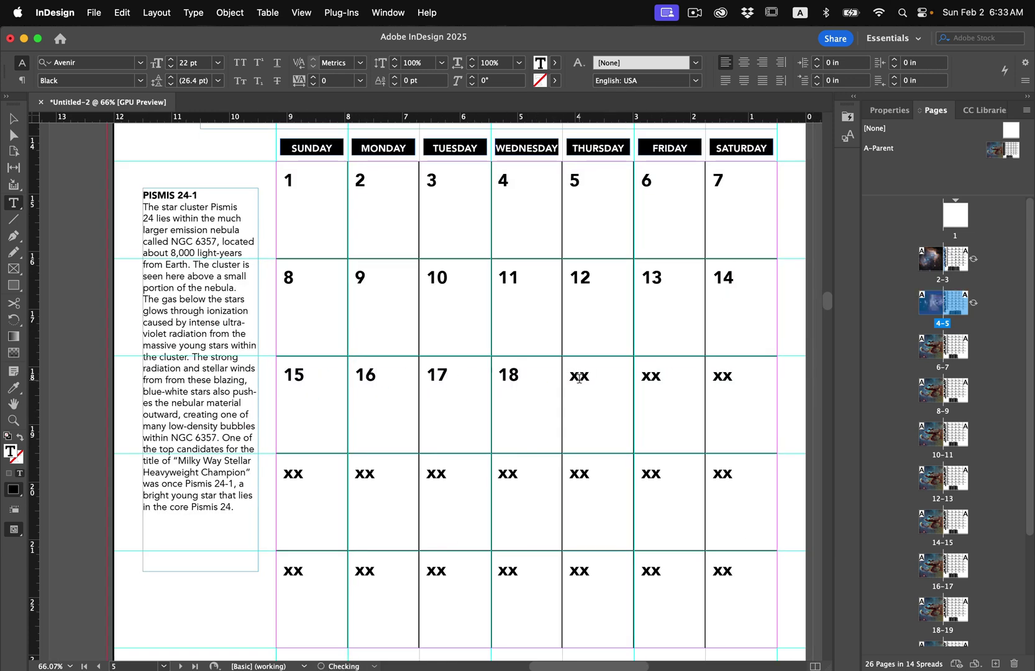
pyautogui.write('\t25\t26\t27\t28')
pyautogui.press('Escape')
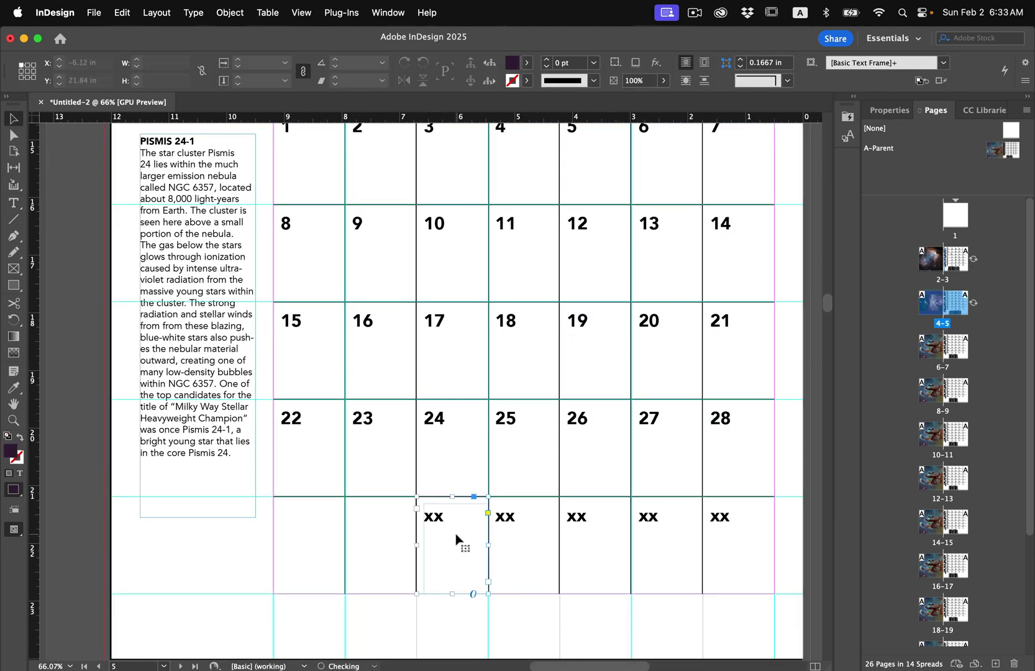
pyautogui.press('super+0')
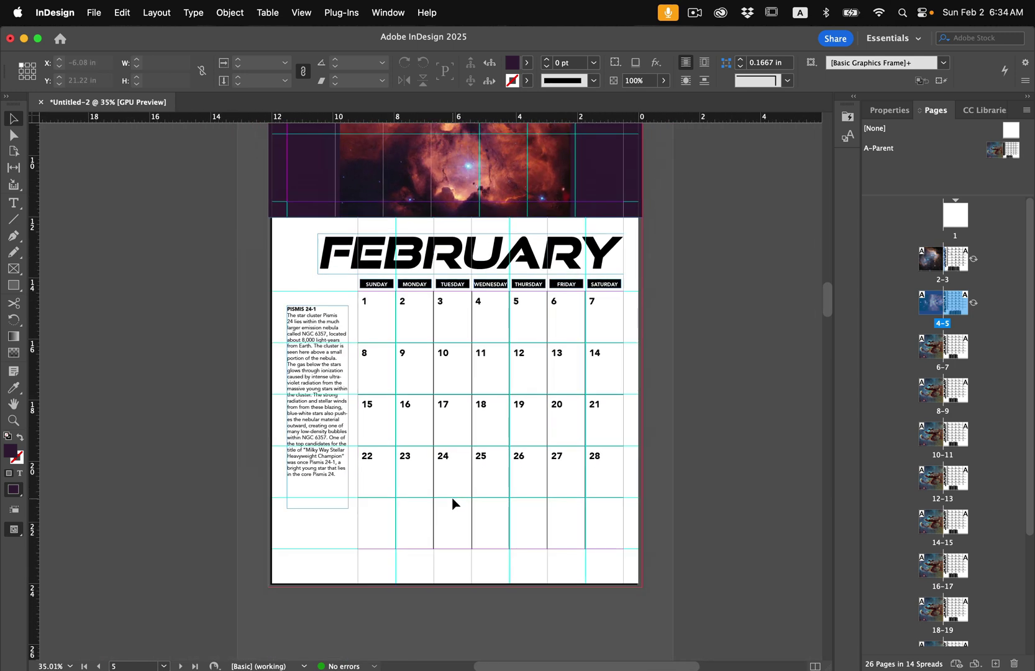
# Step: Shorten the vertical grid lines to end below the fourth week and delete the horizontal line under that week
pyautogui.press('w')
pyautogui.moveTo(611, 570); pyautogui.dragTo(352, 549)
pyautogui.moveTo(607, 568); pyautogui.dragTo(404, 547)
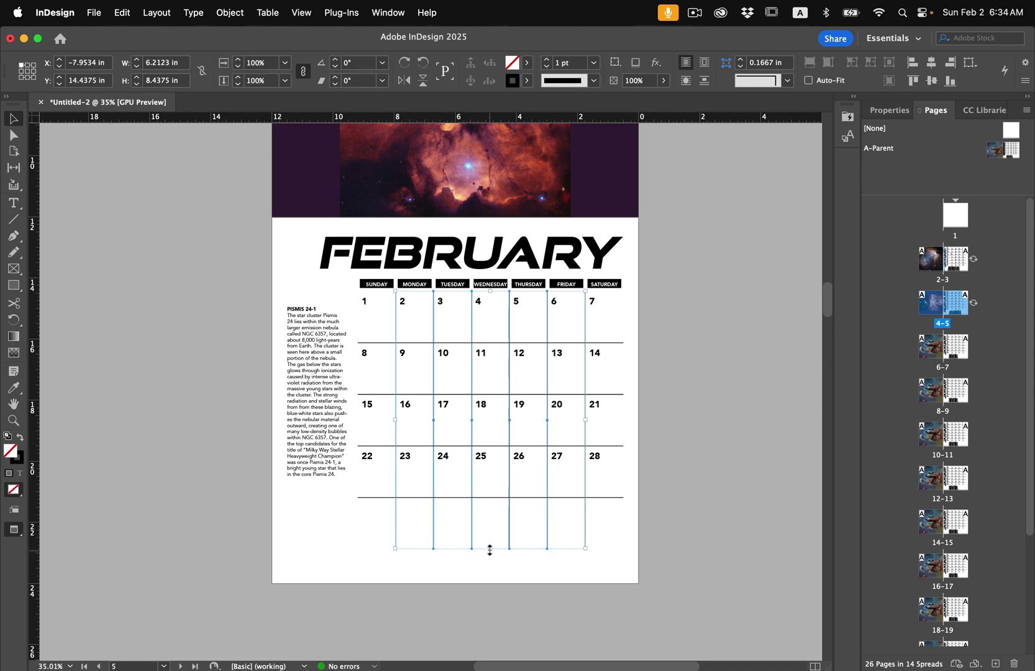
pyautogui.moveTo(490, 550); pyautogui.dragTo(488, 499)
pyautogui.click(370, 498)
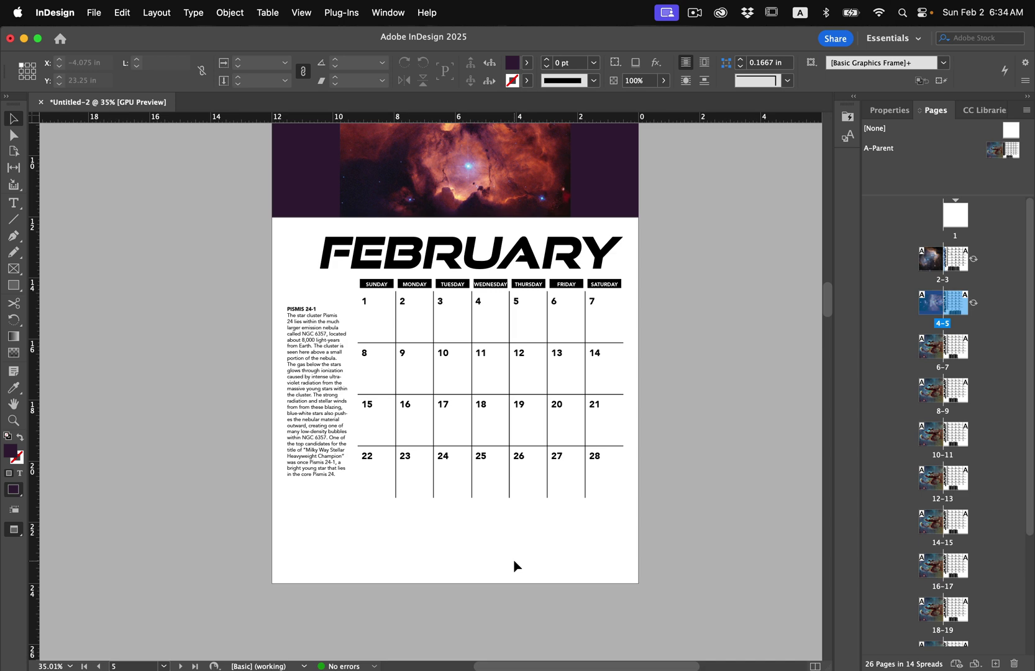
# Step: Copy the New Years label from January 1 and paste it onto the February calendar page
pyautogui.scroll(3, 516, 565)
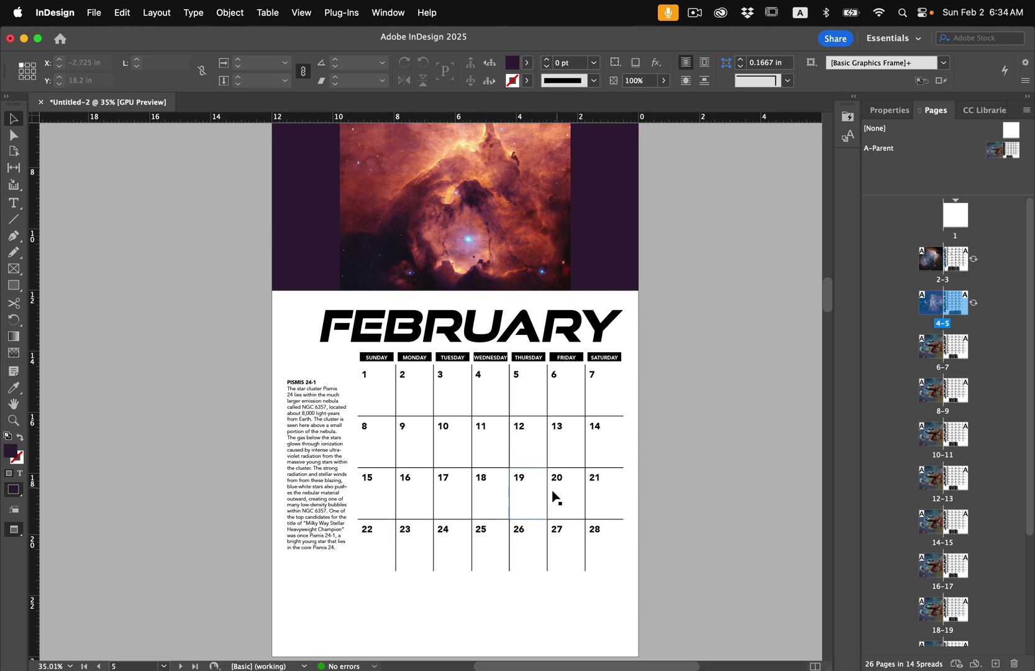
pyautogui.scroll(10, 559, 476)
pyautogui.scroll(20, 558, 470)
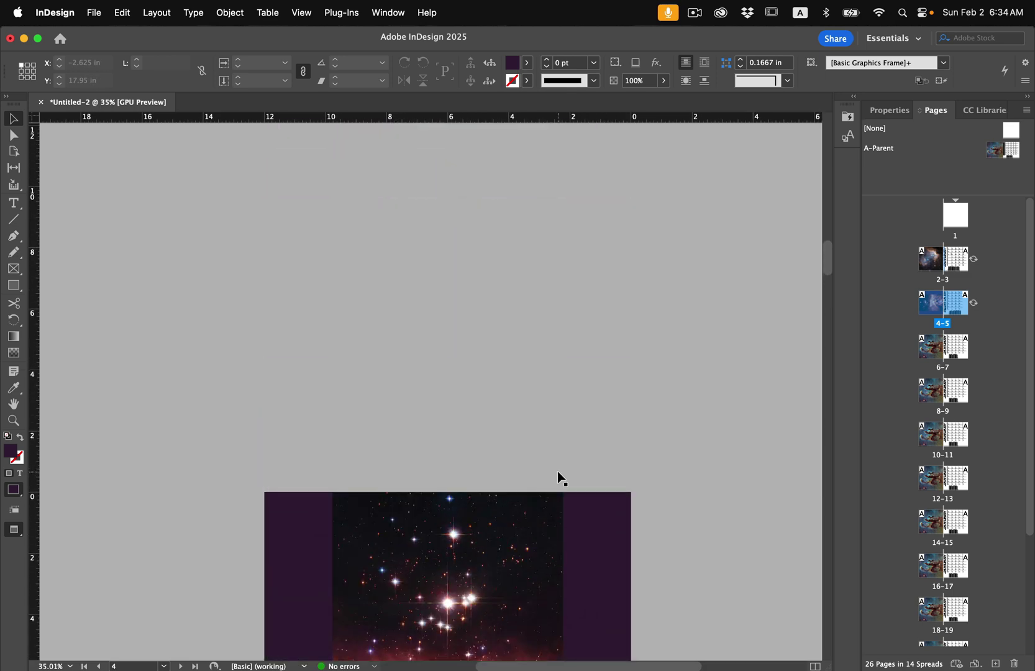
pyautogui.scroll(-2, 552, 451)
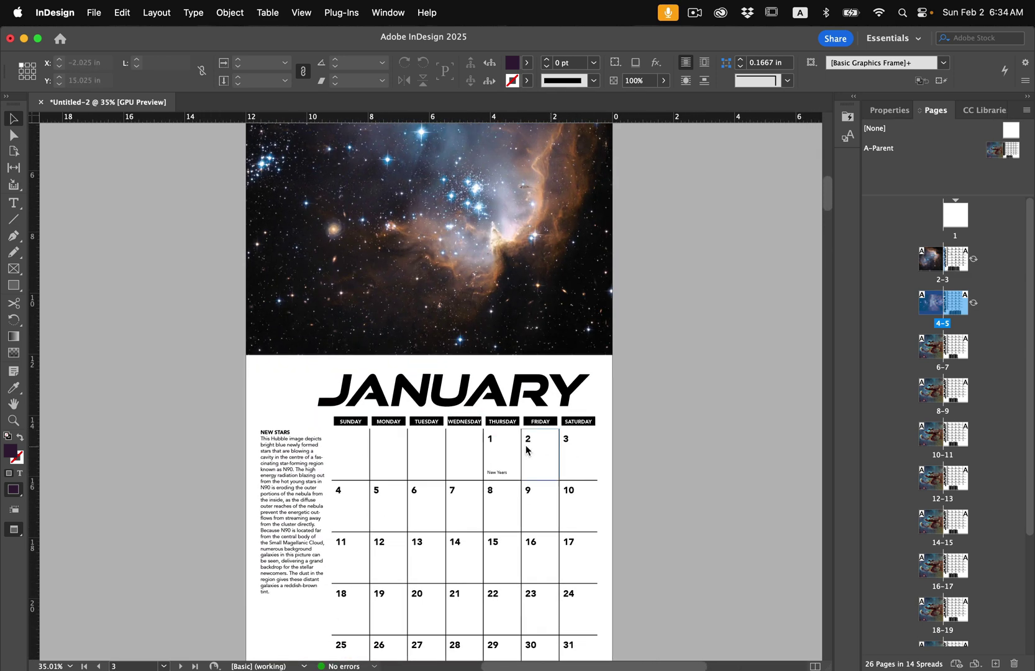
pyautogui.click(497, 473)
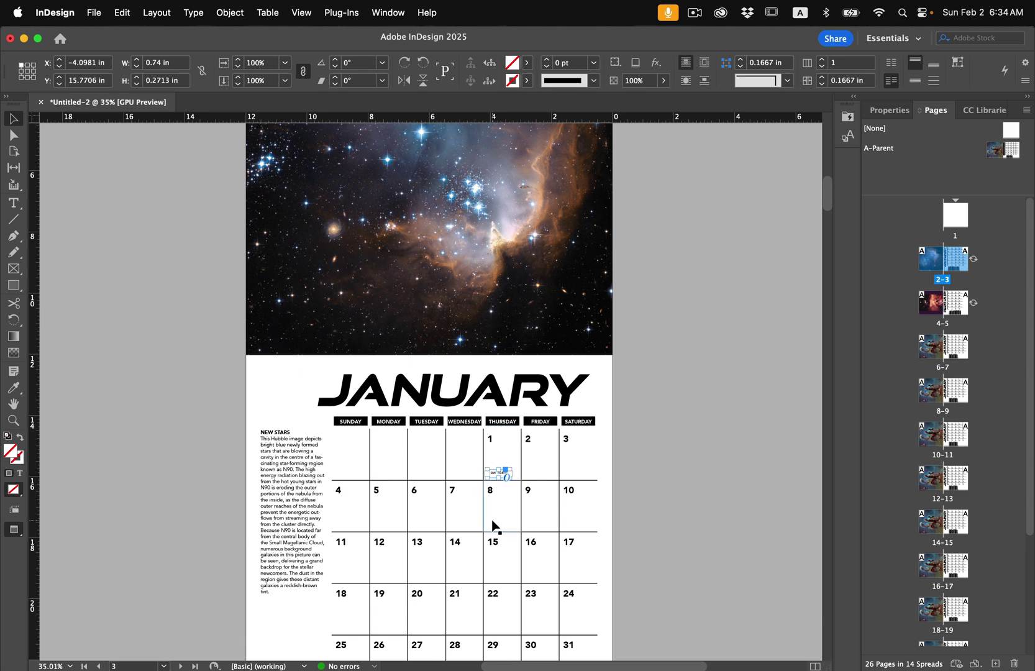
pyautogui.scroll(5, 511, 494)
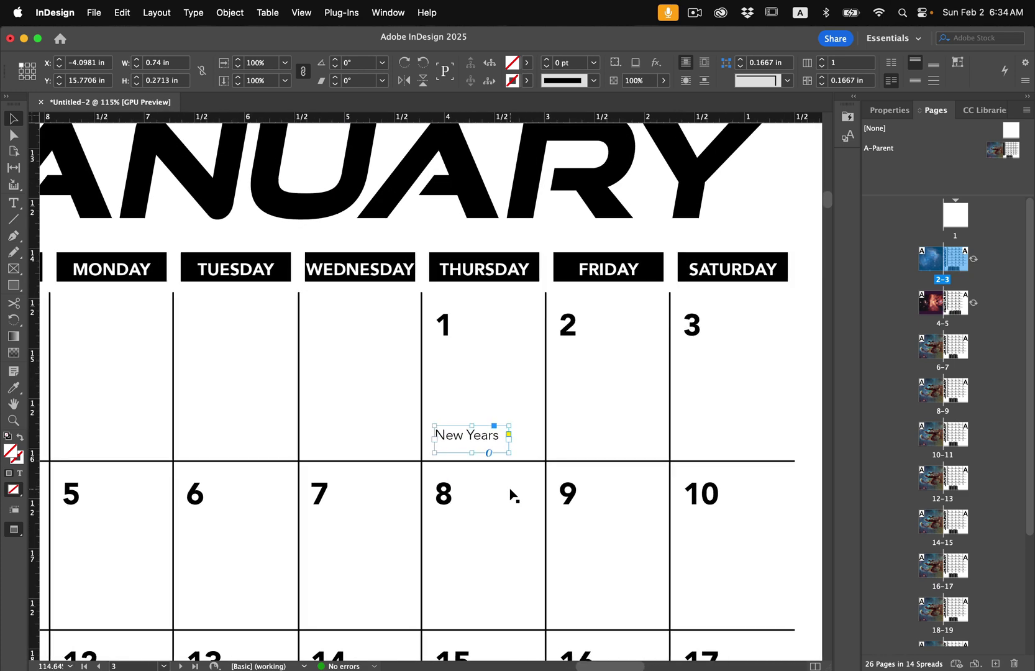
pyautogui.doubleClick(955, 303)
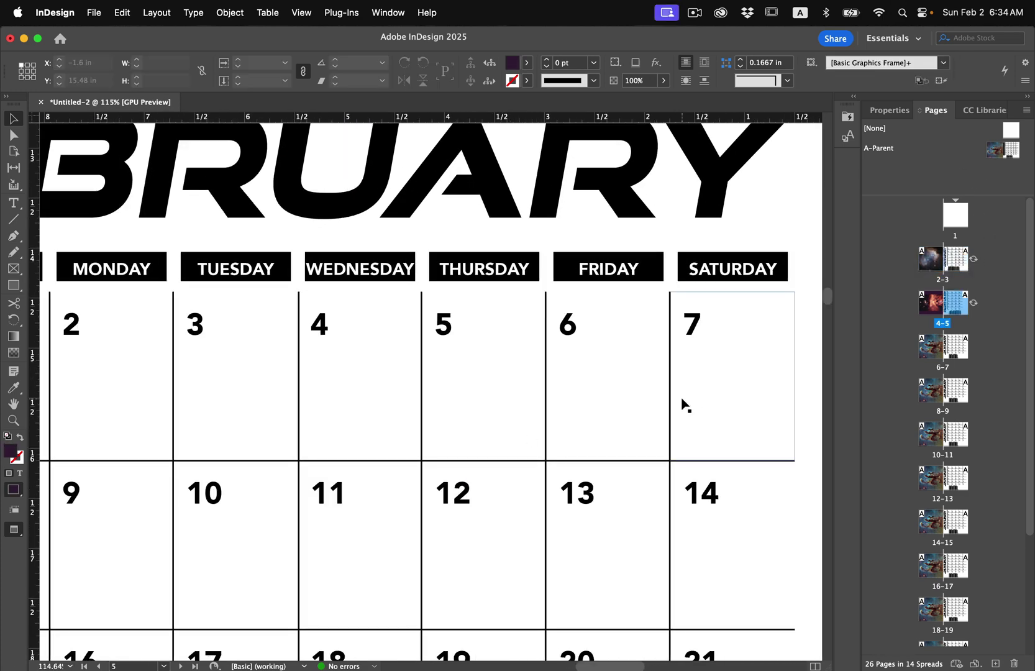
pyautogui.scroll(-5, 683, 405)
pyautogui.hscroll(4, 684, 405)
pyautogui.press('super+v')
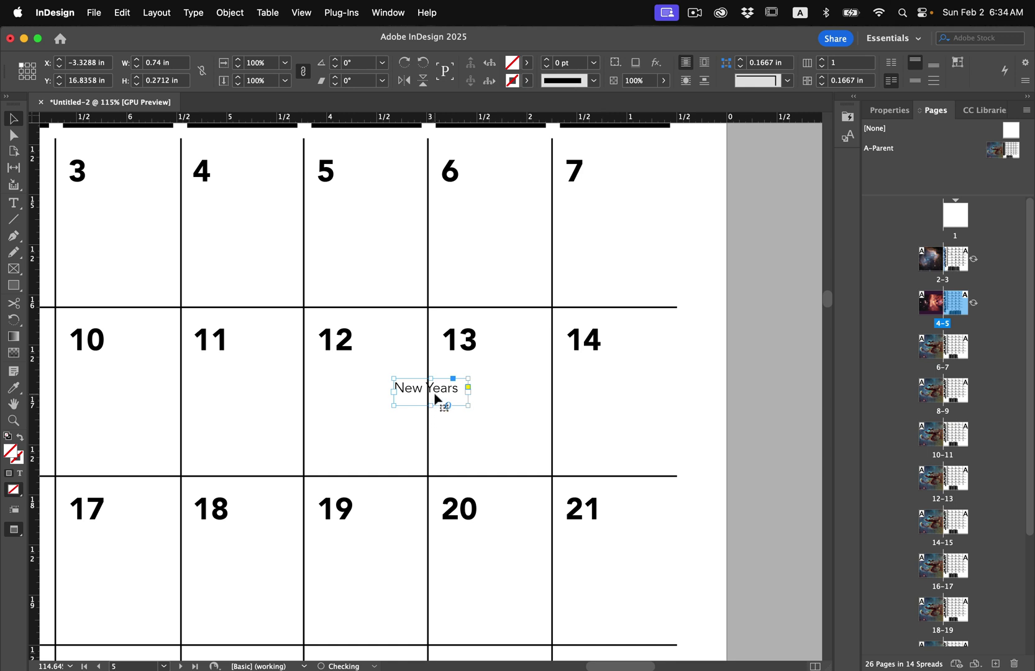
# Step: Move the pasted holiday label into the February 14 cell and replace its text with Valentine's
pyautogui.moveTo(440, 398); pyautogui.dragTo(625, 434)
pyautogui.tripleClick(612, 429)
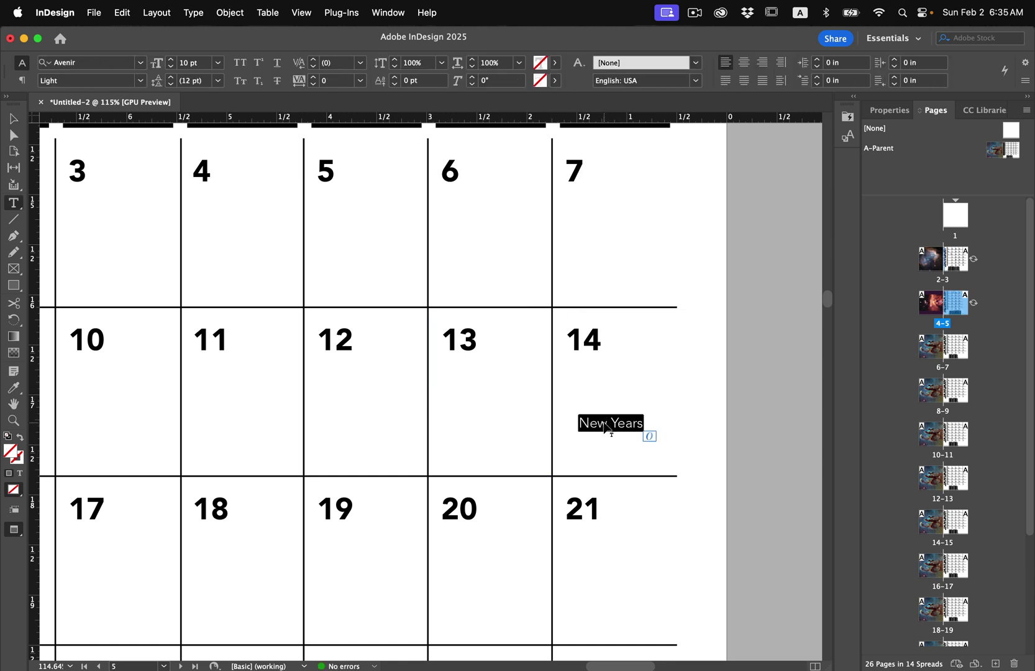
pyautogui.press('BackSpace')
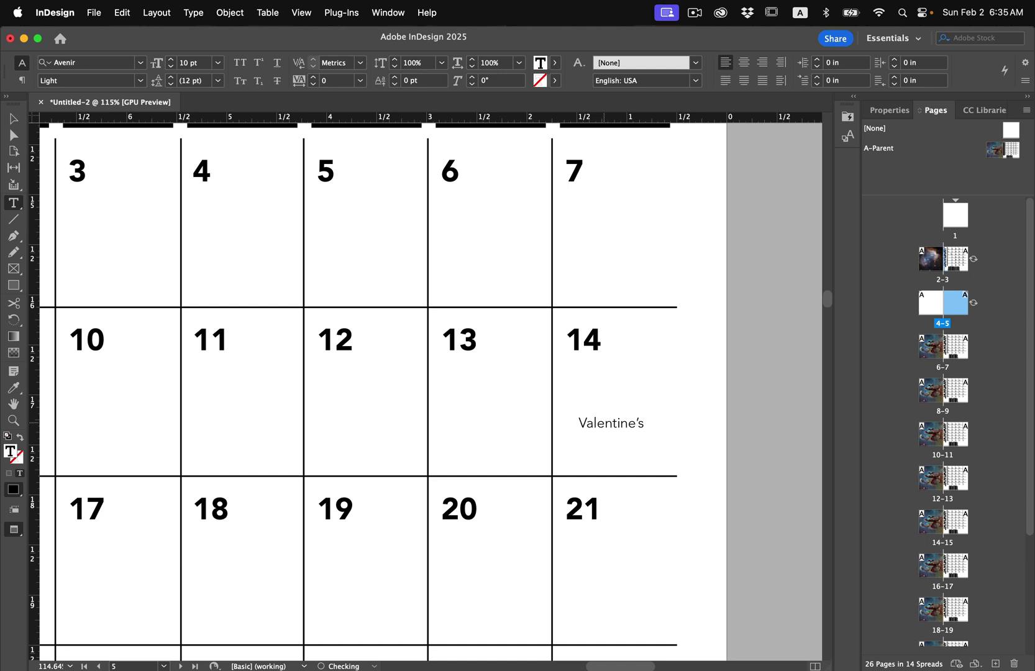
pyautogui.press('Escape')
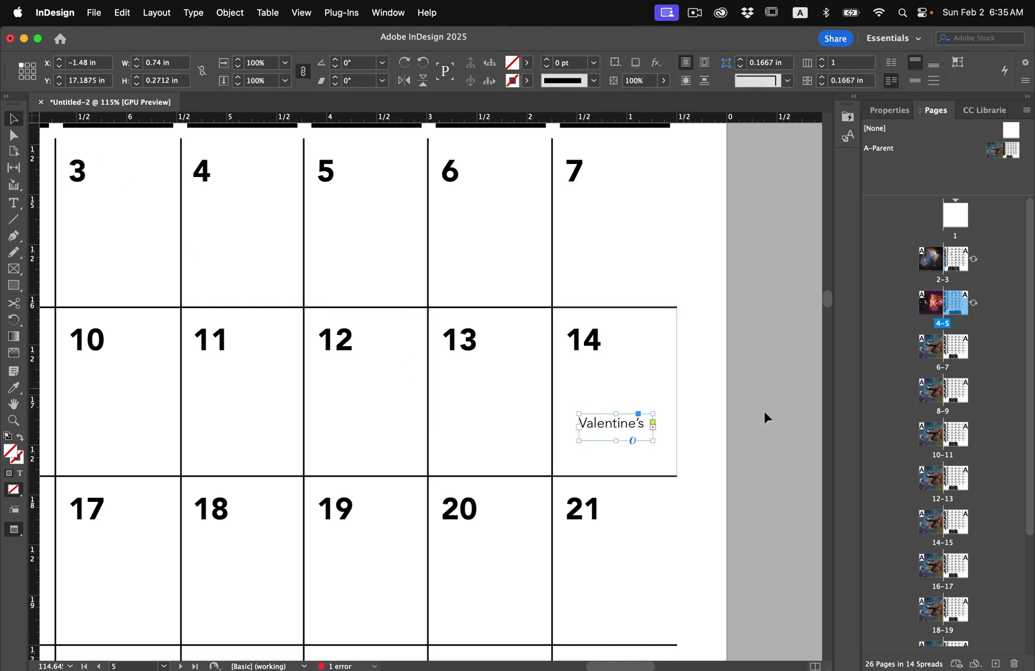
# Step: Enlarge the Valentine's label frame to fit the full "Valentine's Day" text and nudge it left and down within the February 14 cell
pyautogui.moveTo(654, 440)
pyautogui.mouseDown()
pyautogui.moveTo(669, 435)
pyautogui.moveTo(657, 461)
pyautogui.mouseUp()
pyautogui.press('Left')
pyautogui.press('Left')
pyautogui.press('Left')
pyautogui.press('Left')
pyautogui.press('Left')
pyautogui.press('Left')
pyautogui.press('Left')
pyautogui.press('Down')
pyautogui.press('Down')
pyautogui.press('Down')
pyautogui.press('Down')
pyautogui.press('Down')
pyautogui.press('Down')
pyautogui.press('Down')
pyautogui.press('Down')
pyautogui.press('Down')
pyautogui.press('Down')
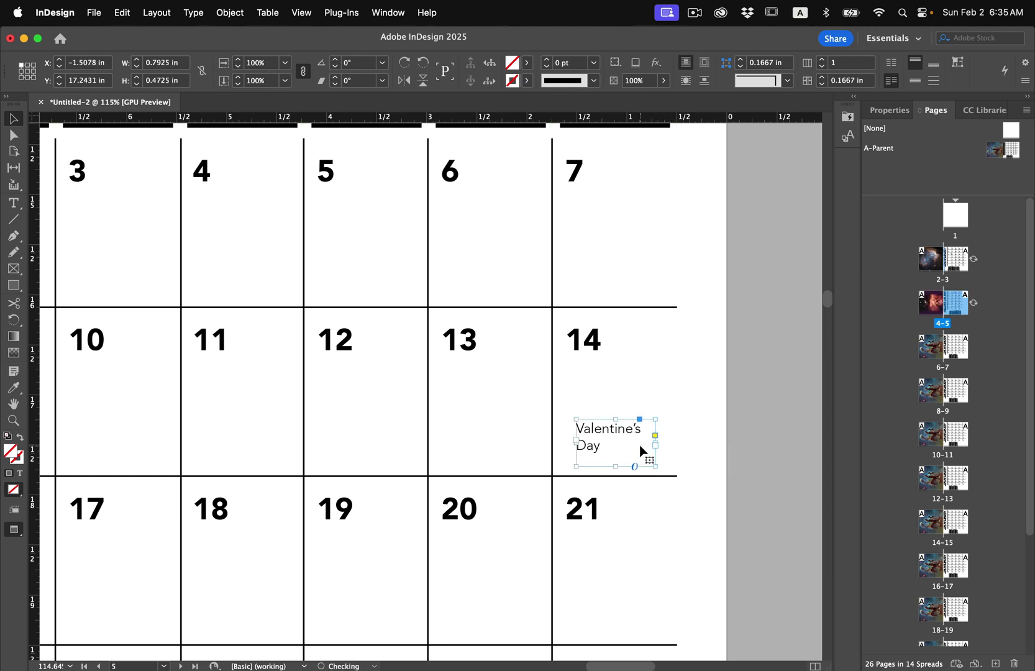
pyautogui.press('Down')
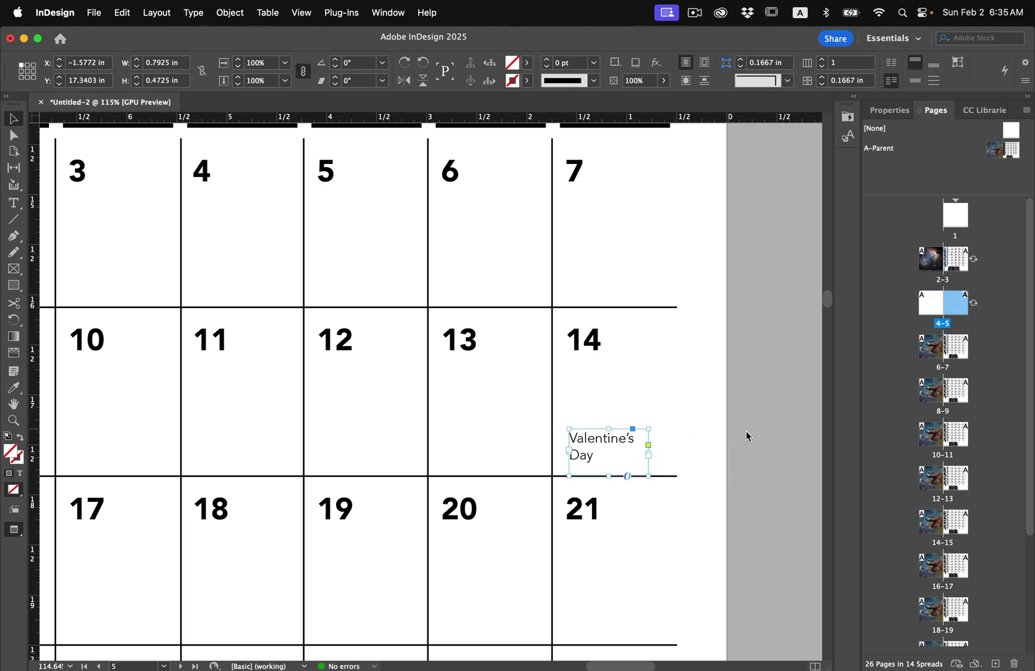
pyautogui.click(746, 462)
# Step: Review the February and January pages to compare their headings, weekday bars and captions with the images
pyautogui.scroll(-6, 739, 478)
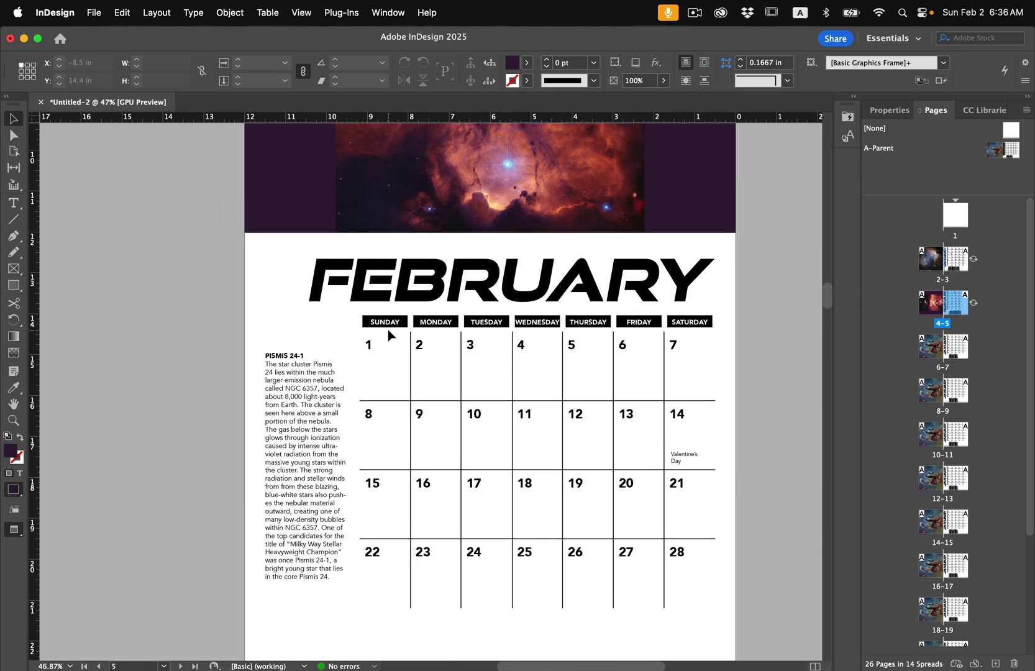
pyautogui.scroll(-5, 387, 329)
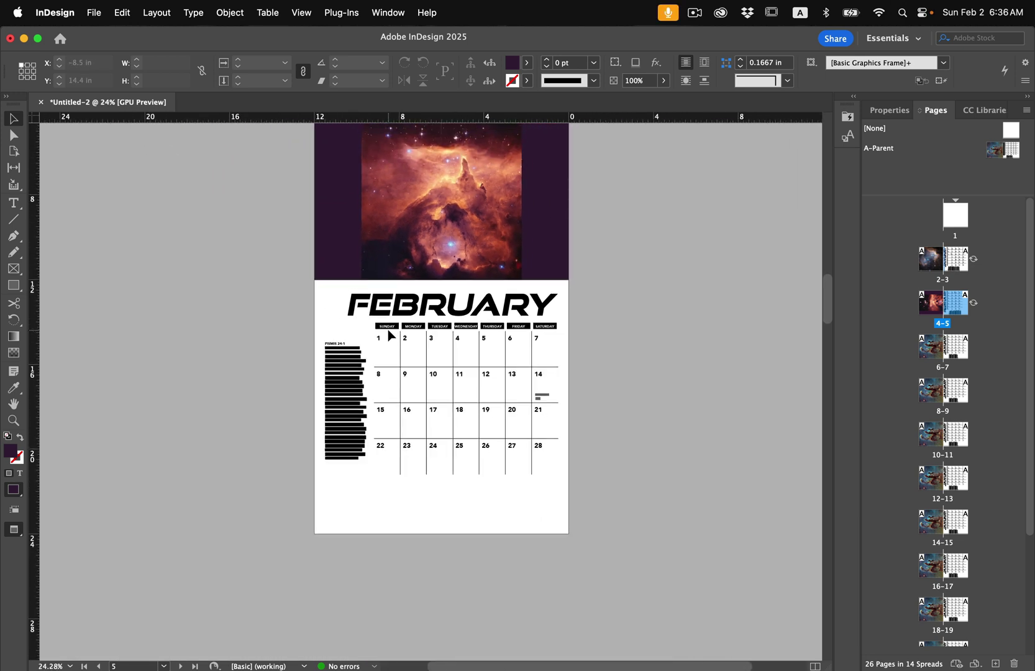
pyautogui.scroll(10, 387, 330)
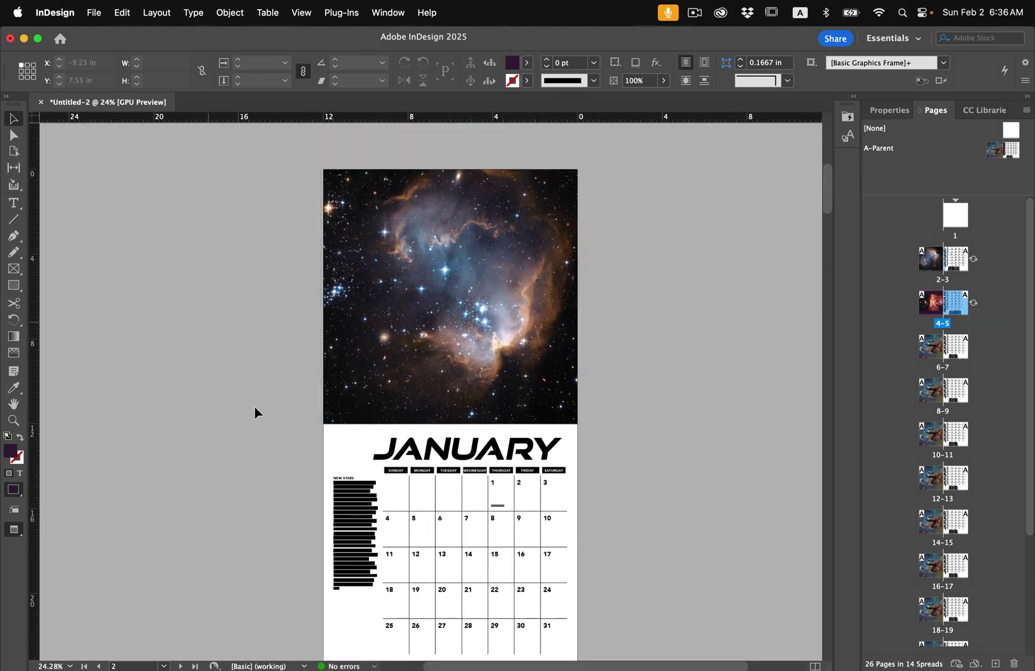
pyautogui.scroll(-1, 255, 411)
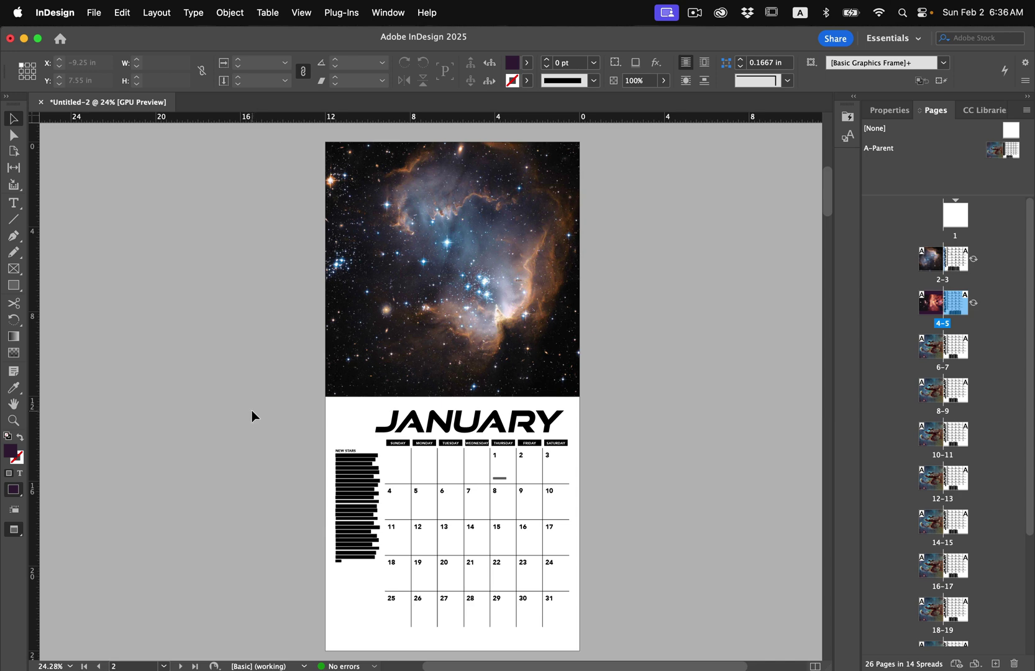
pyautogui.scroll(5, 287, 464)
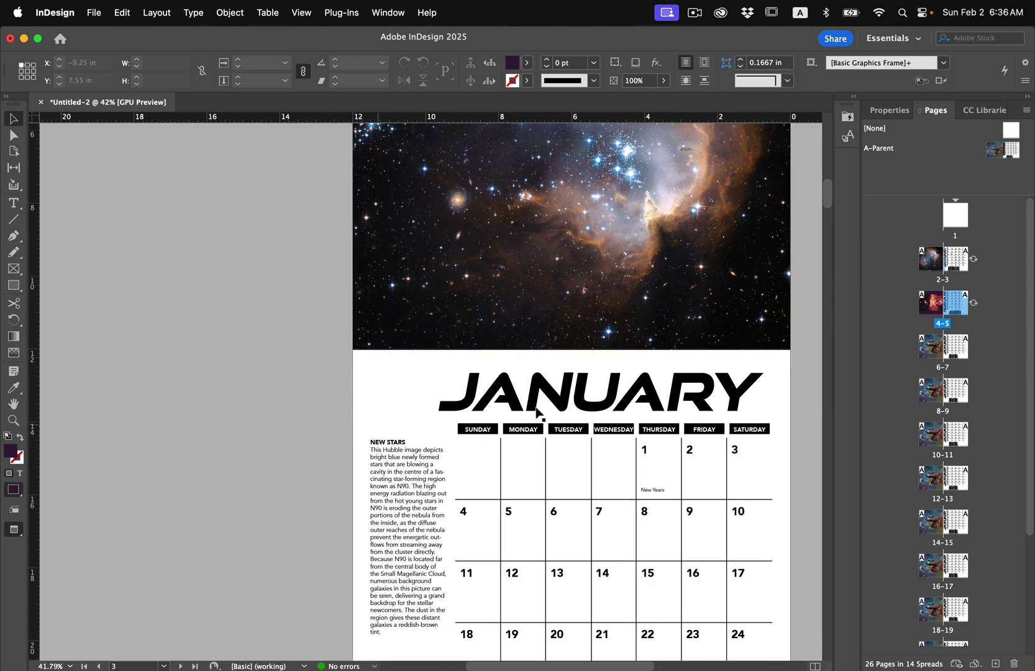
pyautogui.scroll(-1, 413, 460)
pyautogui.scroll(-1, 413, 461)
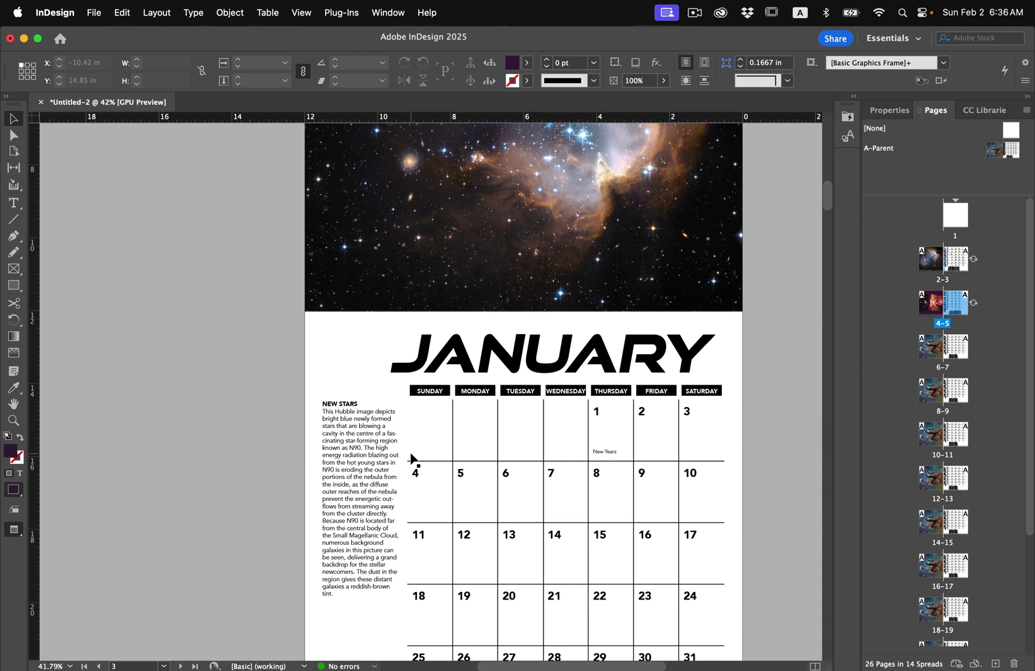
pyautogui.scroll(3, 410, 459)
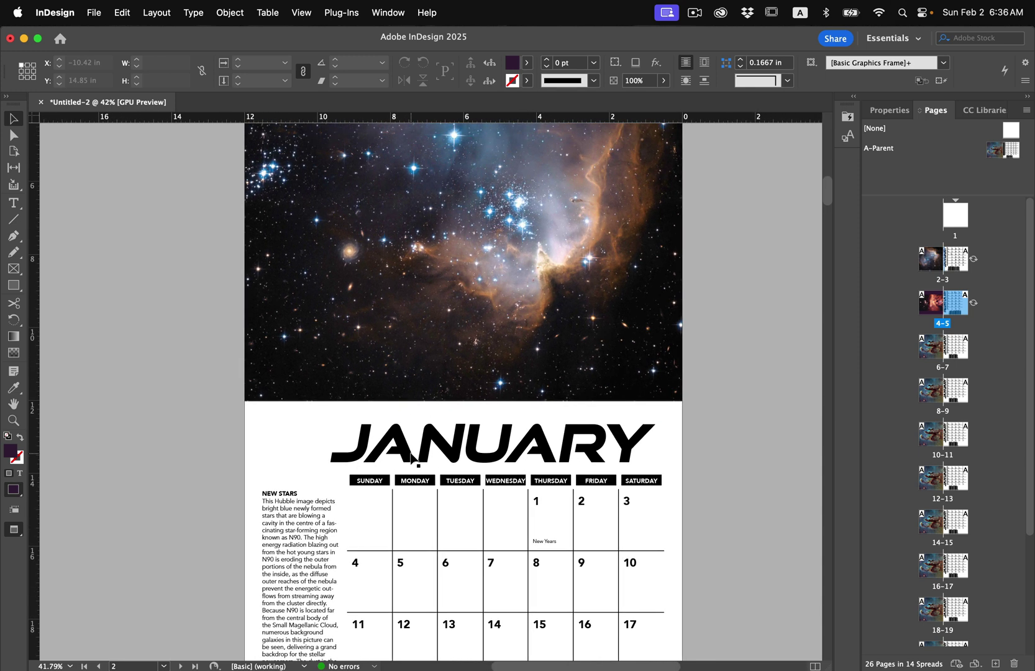
pyautogui.scroll(-3, 412, 458)
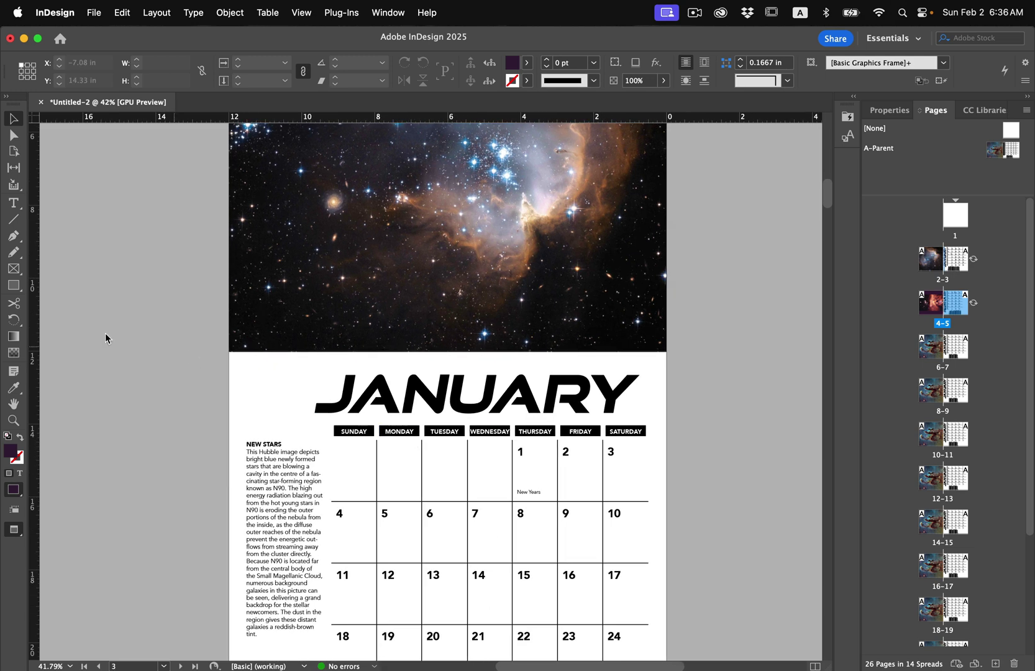
# Step: Sample a muted plum colour from the January nebula image and apply it to the JANUARY heading with the Eyedropper
pyautogui.click(14, 388)
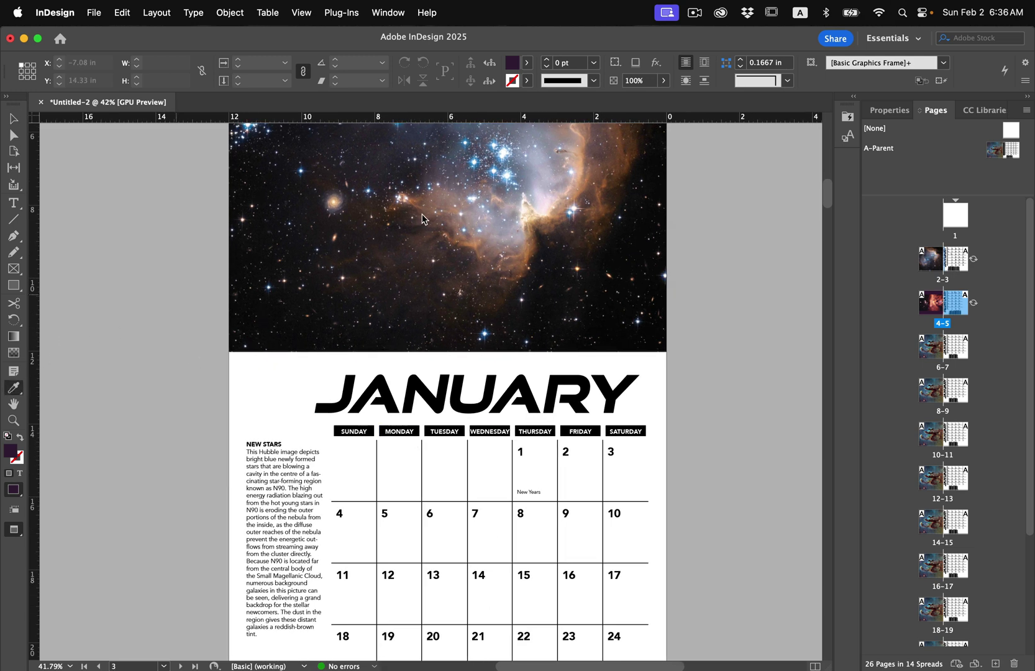
pyautogui.click(529, 211)
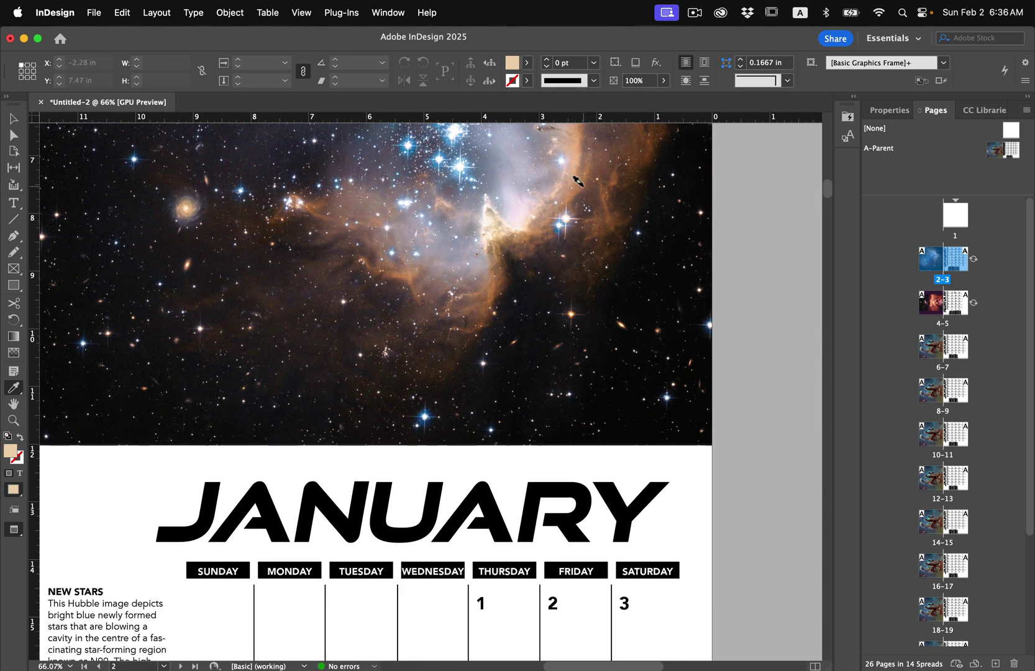
pyautogui.scroll(2, 578, 182)
pyautogui.click(592, 225)
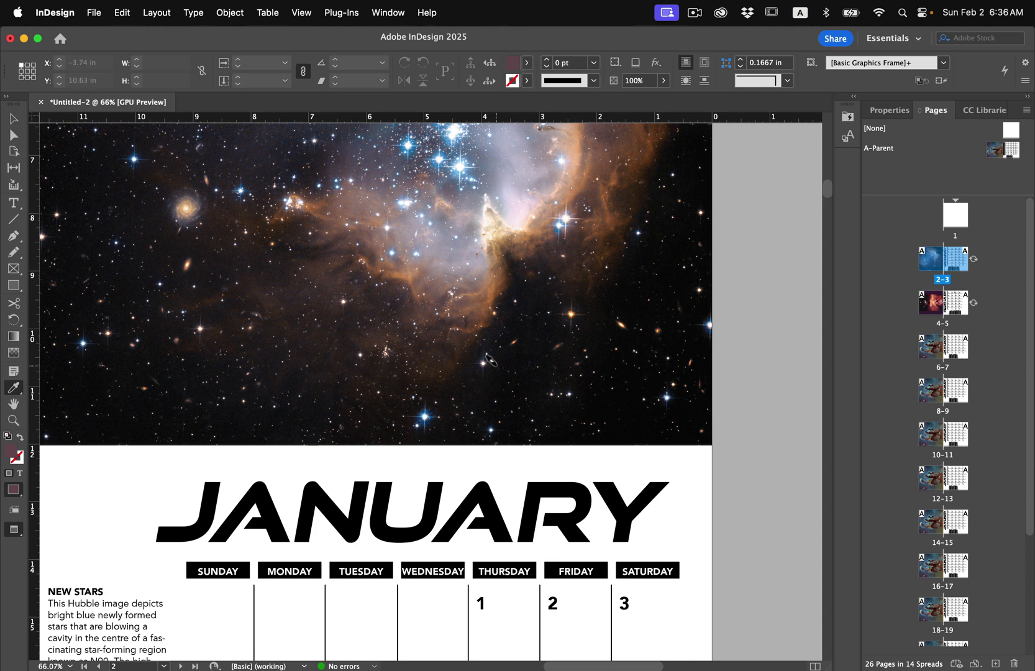
pyautogui.moveTo(190, 495); pyautogui.dragTo(662, 488)
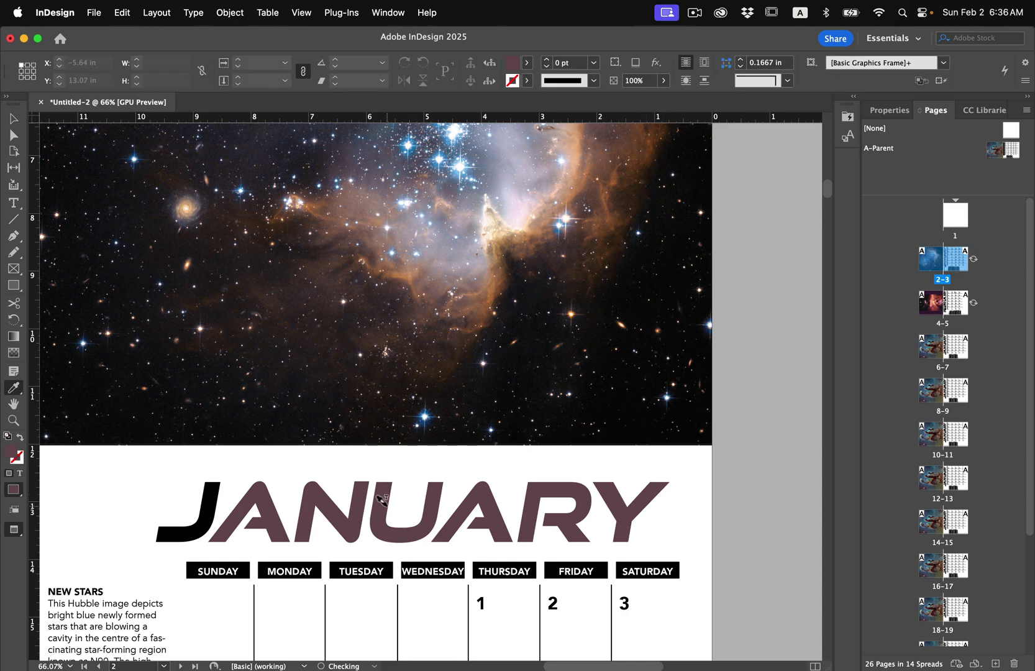
pyautogui.scroll(-5, 296, 533)
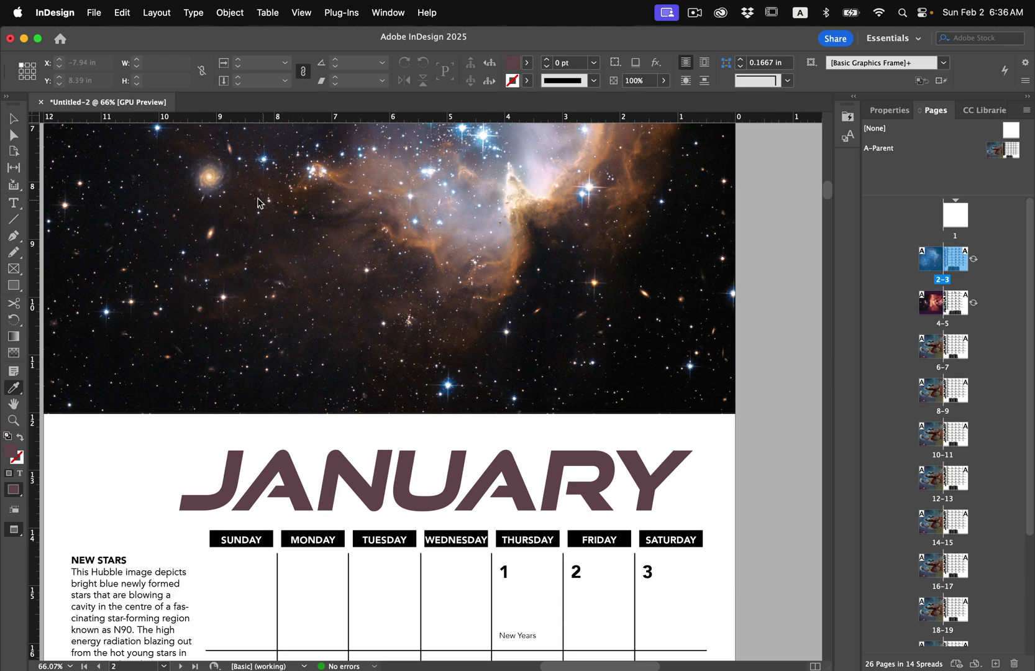
# Step: Sample light blue from a star in the January image and recolour every letter of the JANUARY heading with it
pyautogui.click(263, 160)
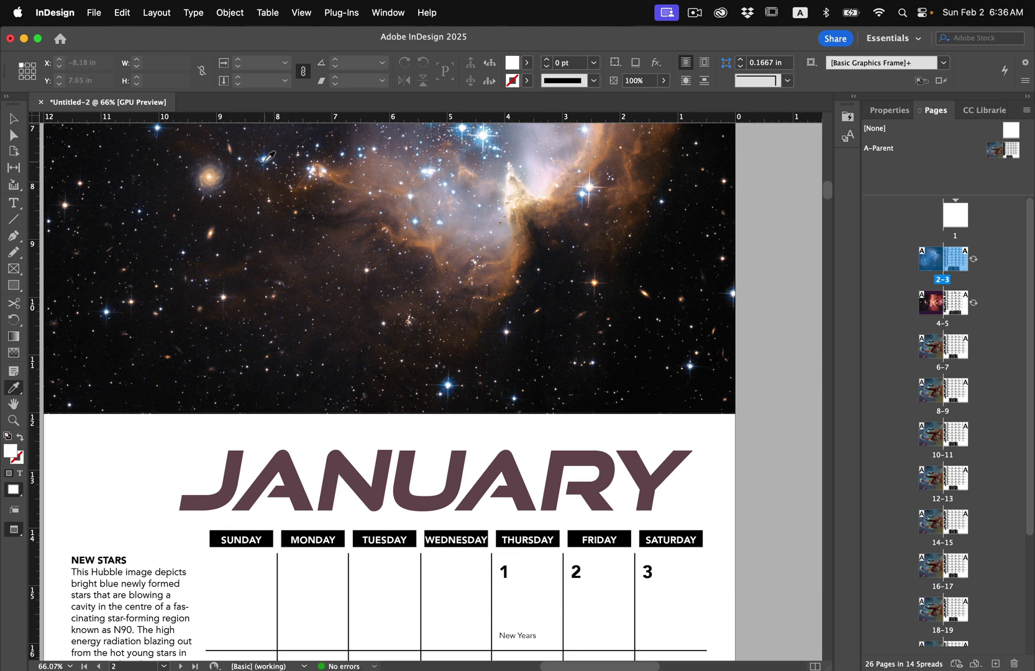
pyautogui.click(264, 159)
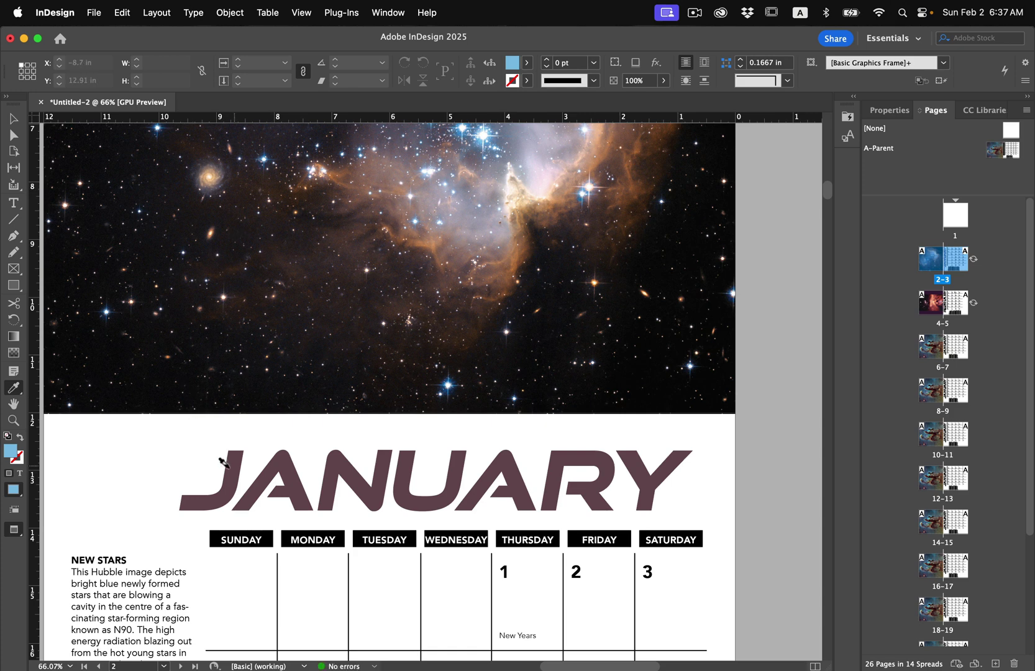
pyautogui.click(246, 464)
pyautogui.moveTo(246, 465); pyautogui.dragTo(688, 474)
pyautogui.click(277, 456)
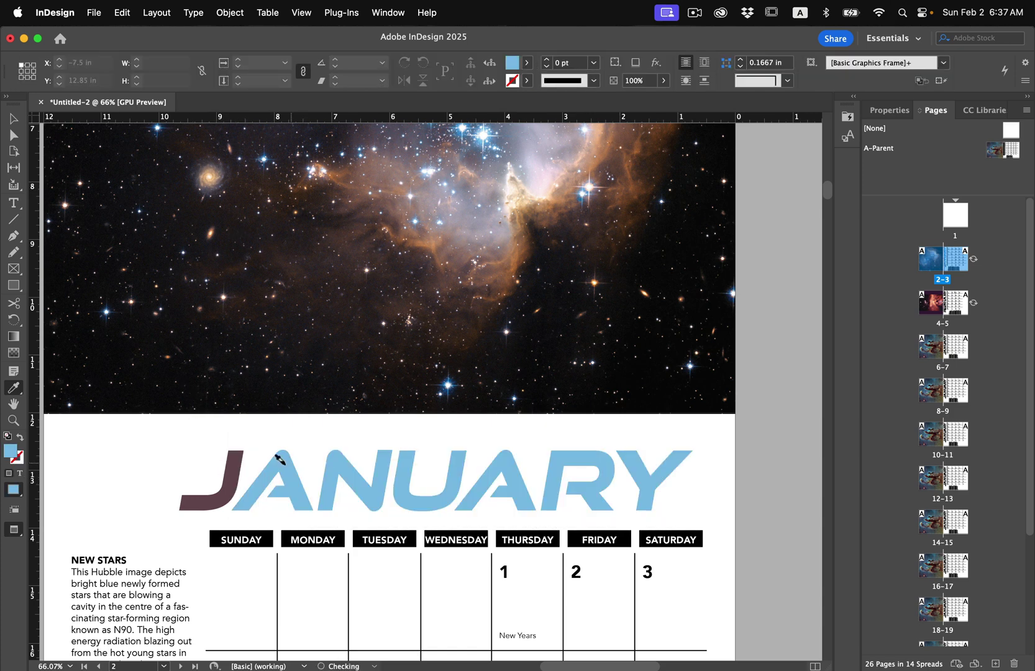
pyautogui.press('cmd+z')
pyautogui.moveTo(233, 485); pyautogui.dragTo(183, 491)
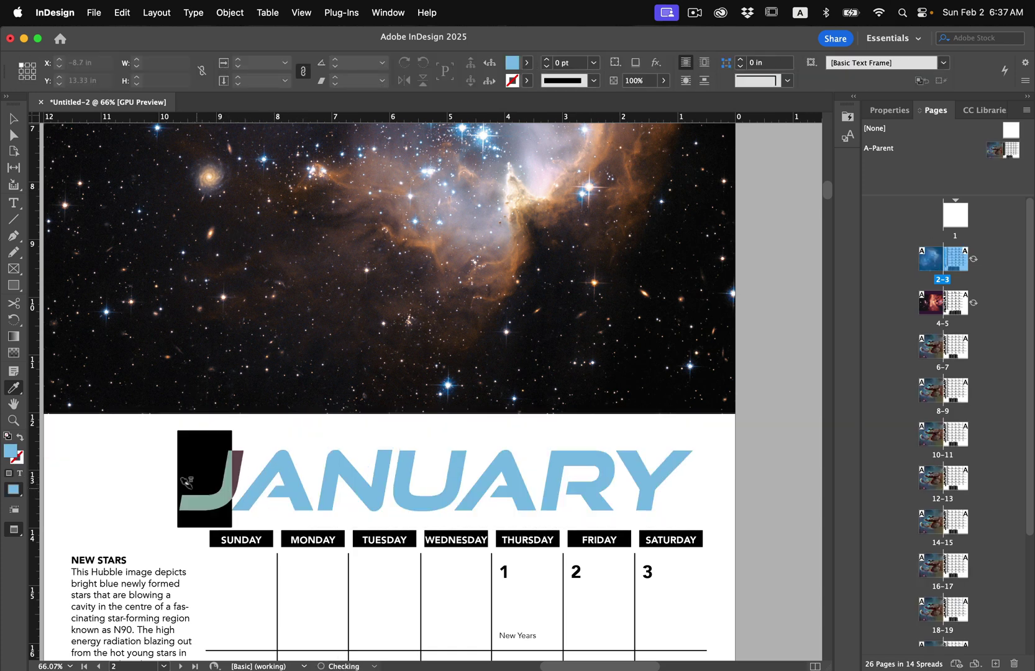
# Step: Fill all seven January weekday header boxes with a brown sampled from the nebula image
pyautogui.scroll(-2, 274, 523)
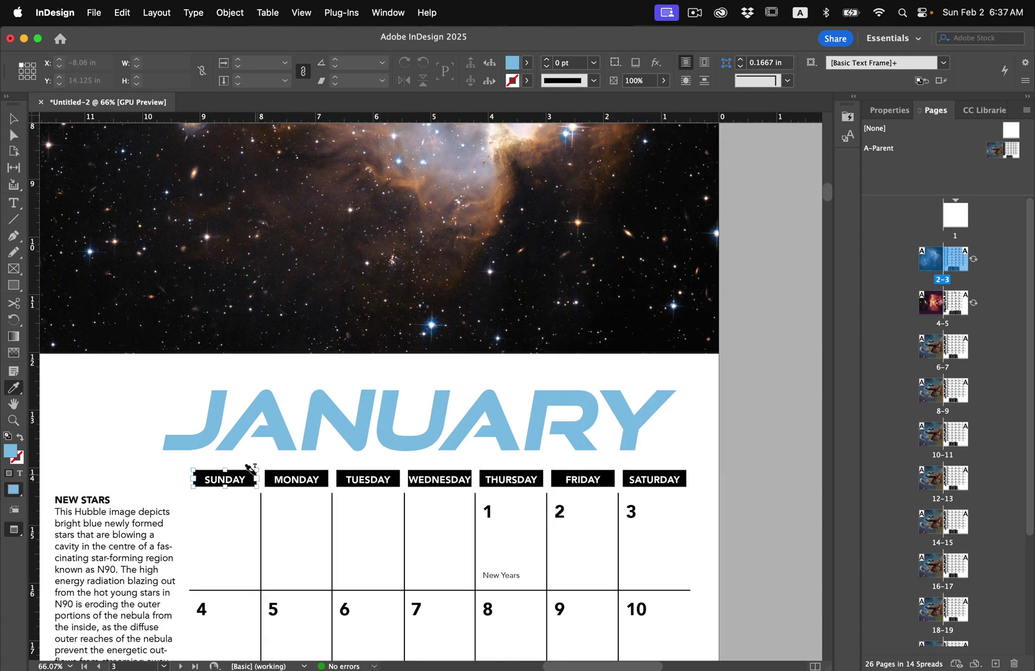
pyautogui.click(282, 482)
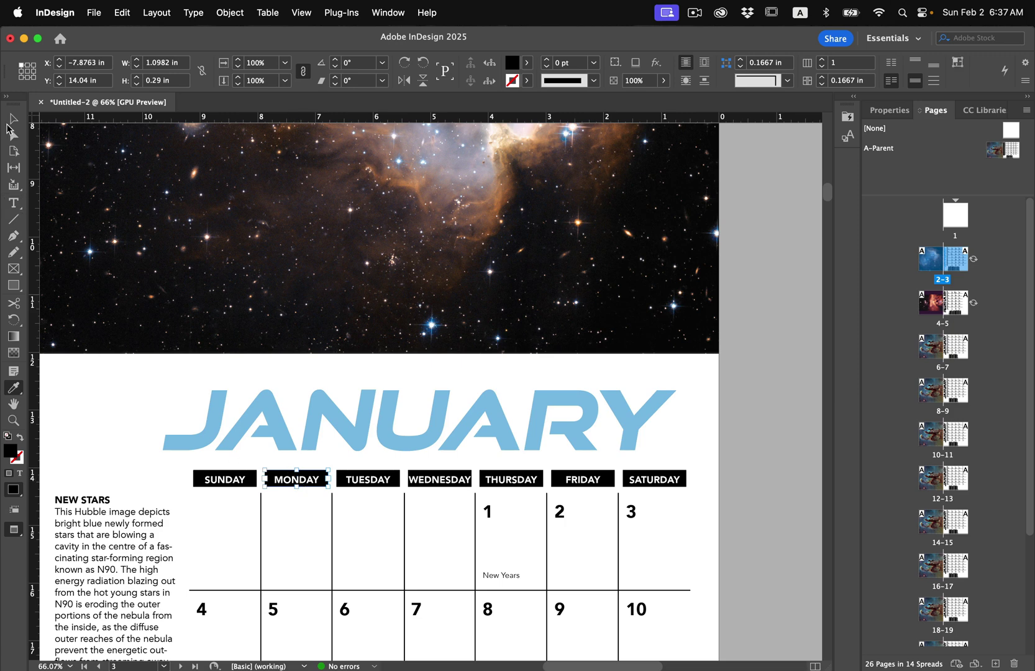
pyautogui.press('v')
pyautogui.click(183, 475)
pyautogui.moveTo(183, 475); pyautogui.dragTo(627, 488)
pyautogui.click(15, 388)
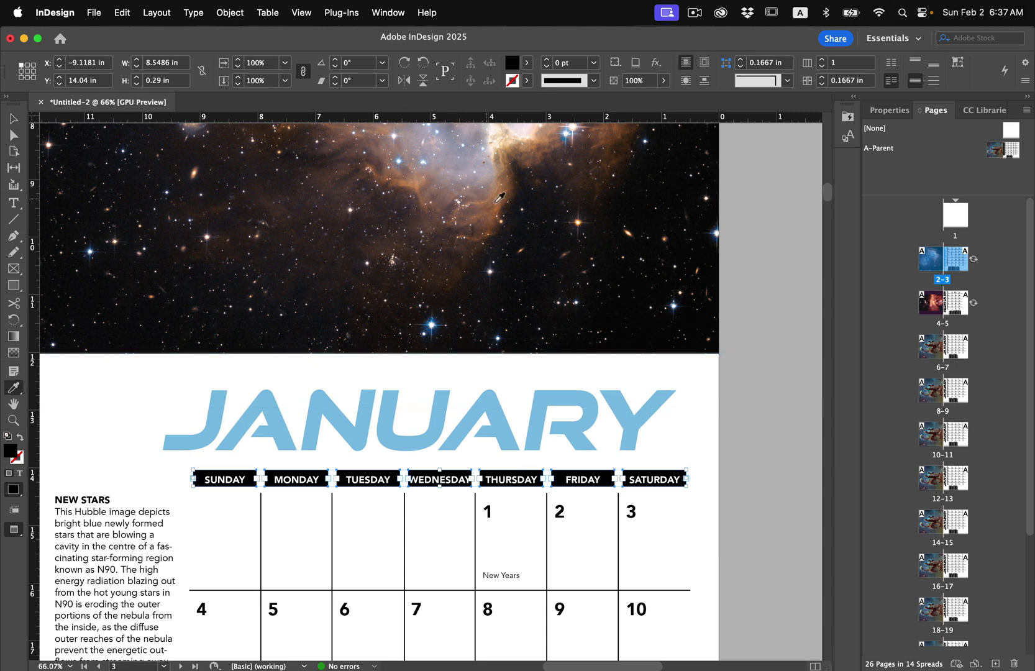
pyautogui.click(516, 276)
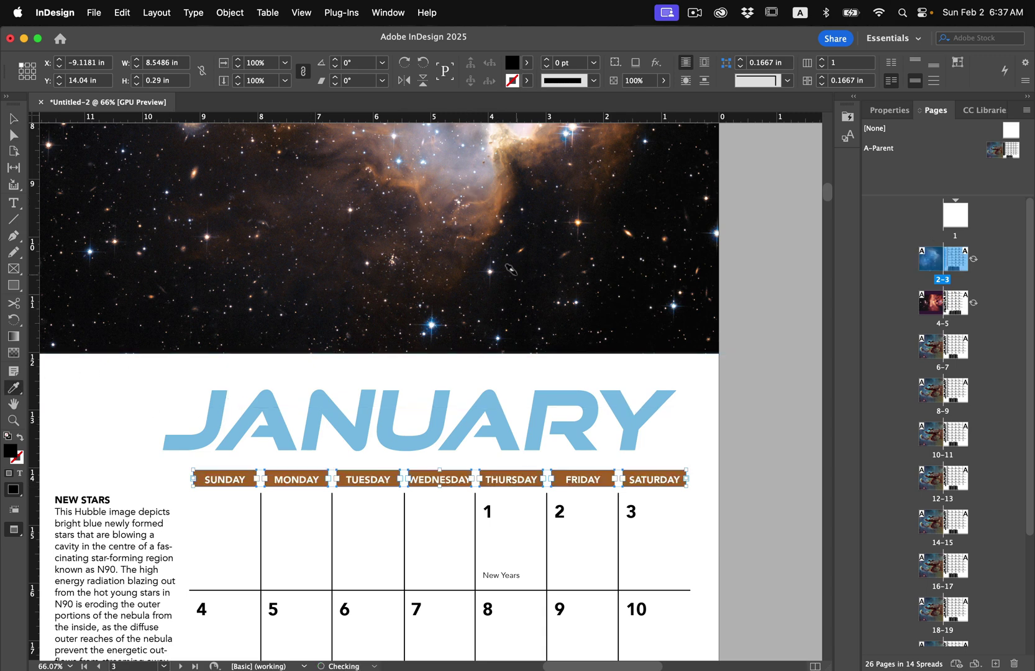
pyautogui.click(15, 120)
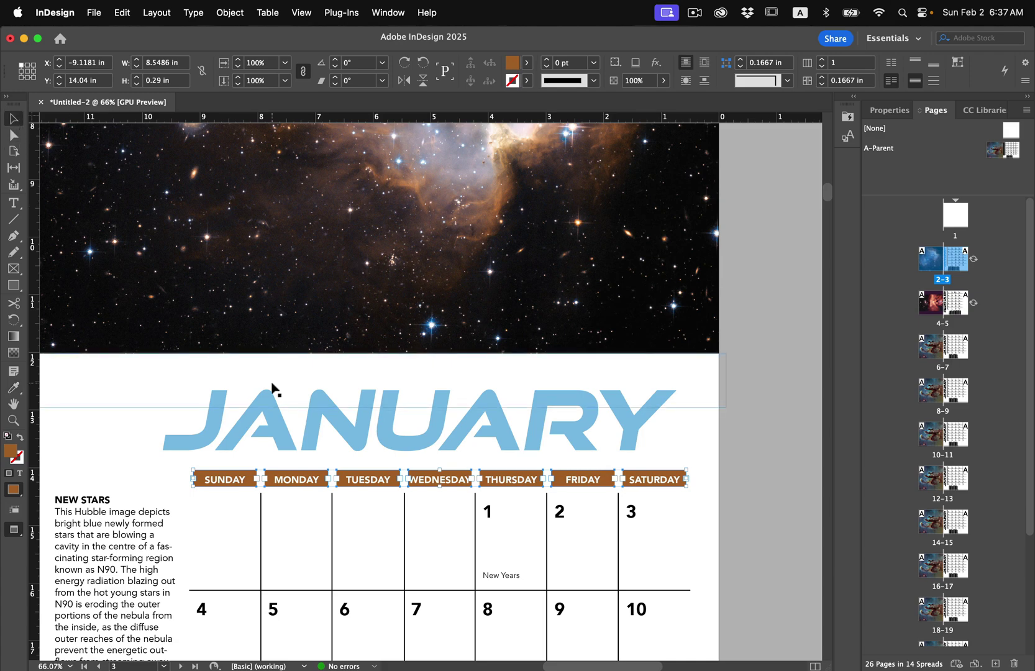
pyautogui.scroll(-3, 270, 381)
pyautogui.click(488, 480)
pyautogui.click(545, 484)
# Step: Sample a muted red from the February nebula image and apply it to the whole FEBRUARY heading
pyautogui.scroll(-2, 545, 490)
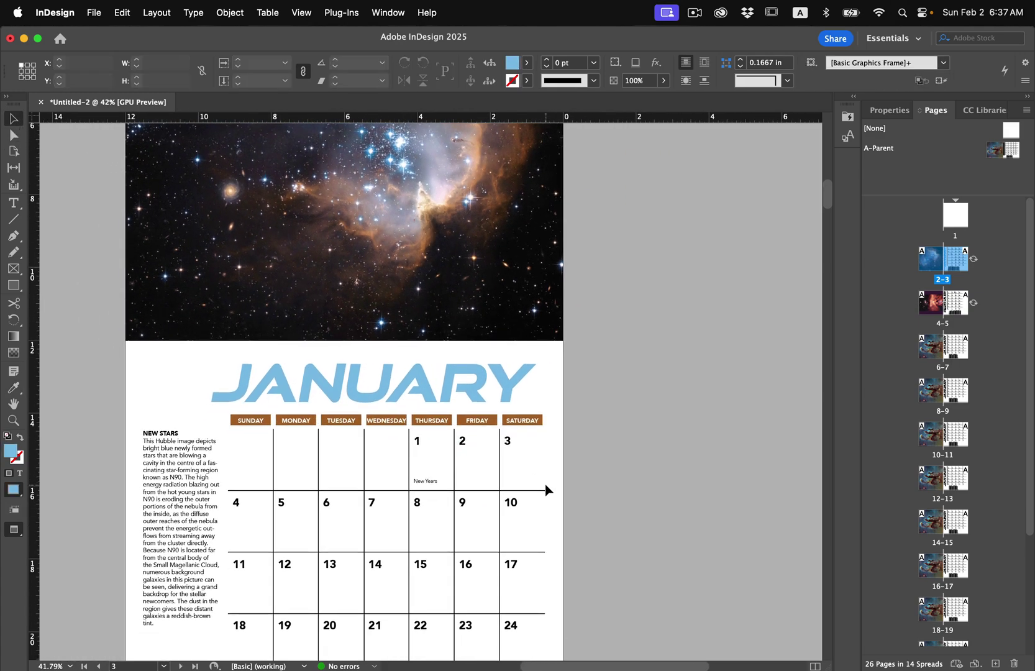
pyautogui.scroll(-3, 546, 490)
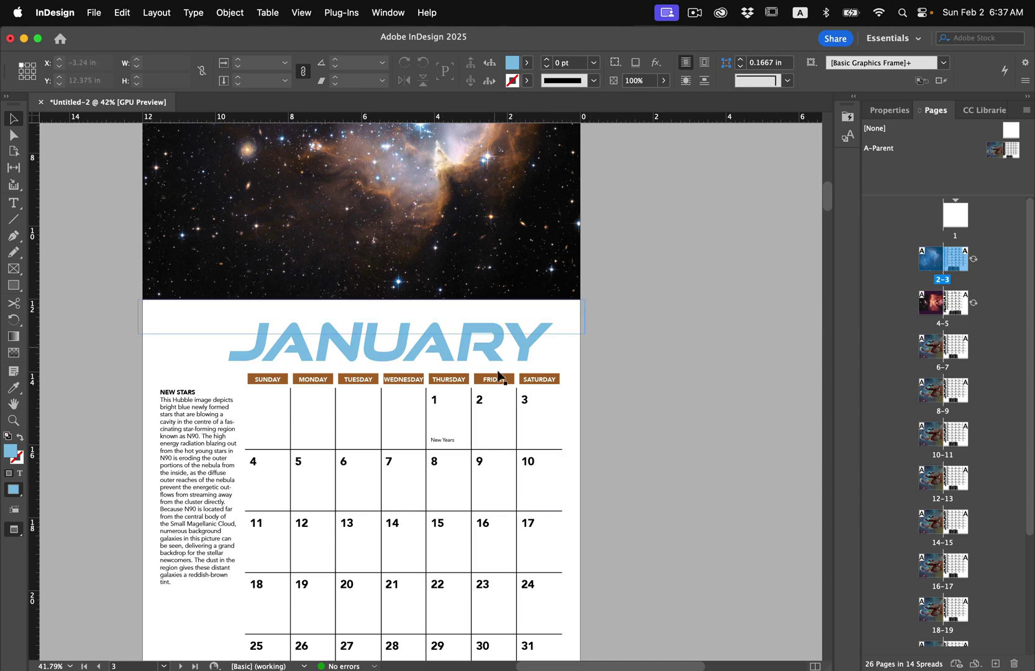
pyautogui.click(361, 210)
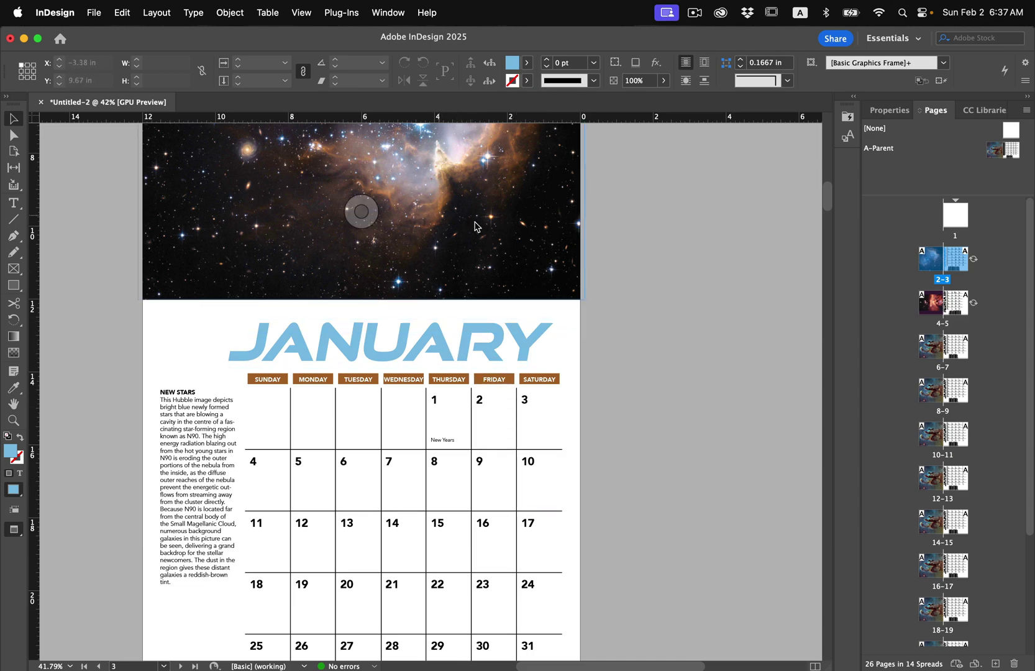
pyautogui.scroll(-15, 482, 290)
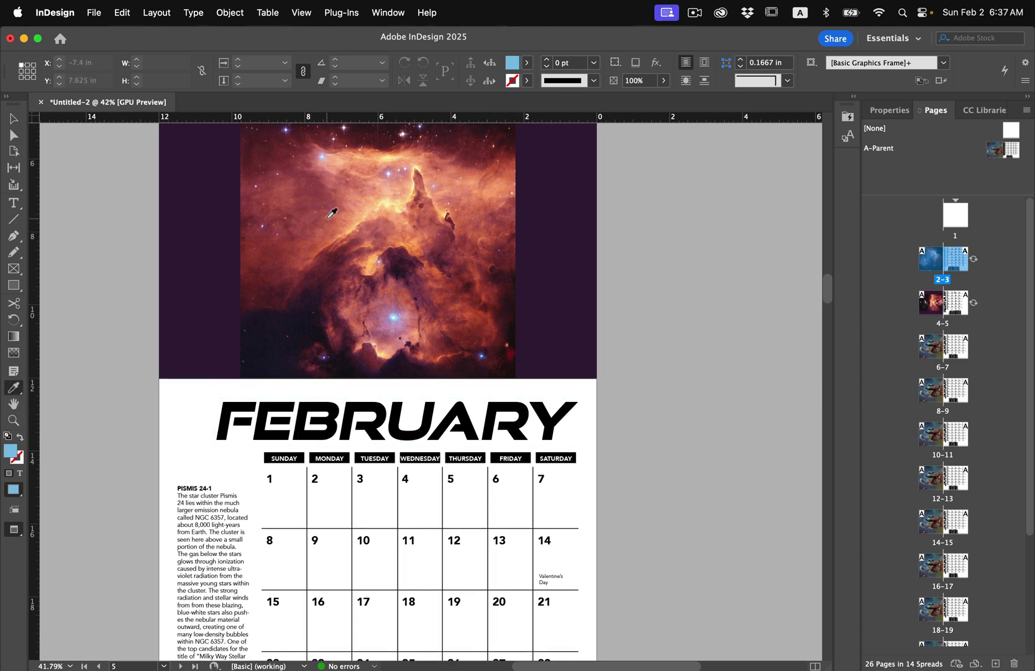
pyautogui.click(329, 206)
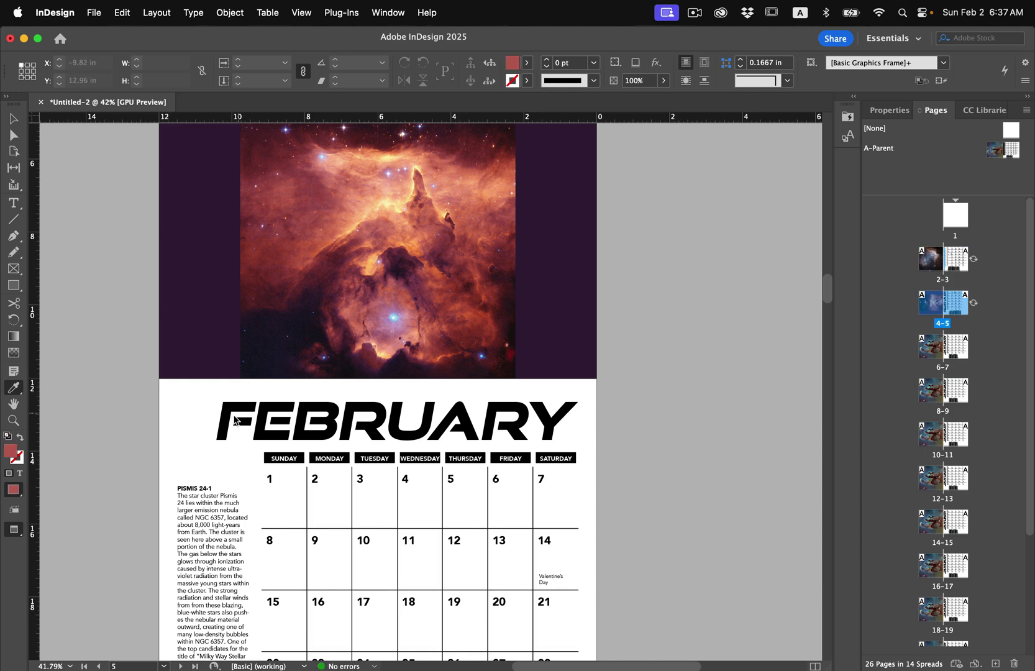
pyautogui.moveTo(216, 410); pyautogui.dragTo(559, 398)
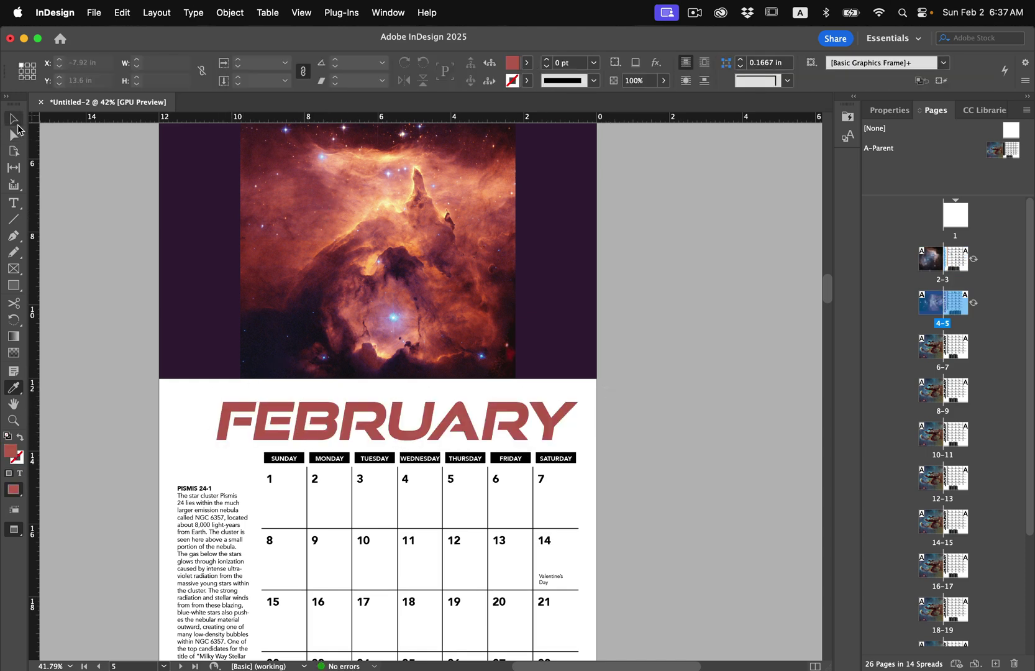
# Step: Fill all seven February weekday header boxes with a pale orange sampled from the nebula image
pyautogui.click(13, 118)
pyautogui.moveTo(257, 460); pyautogui.dragTo(556, 461)
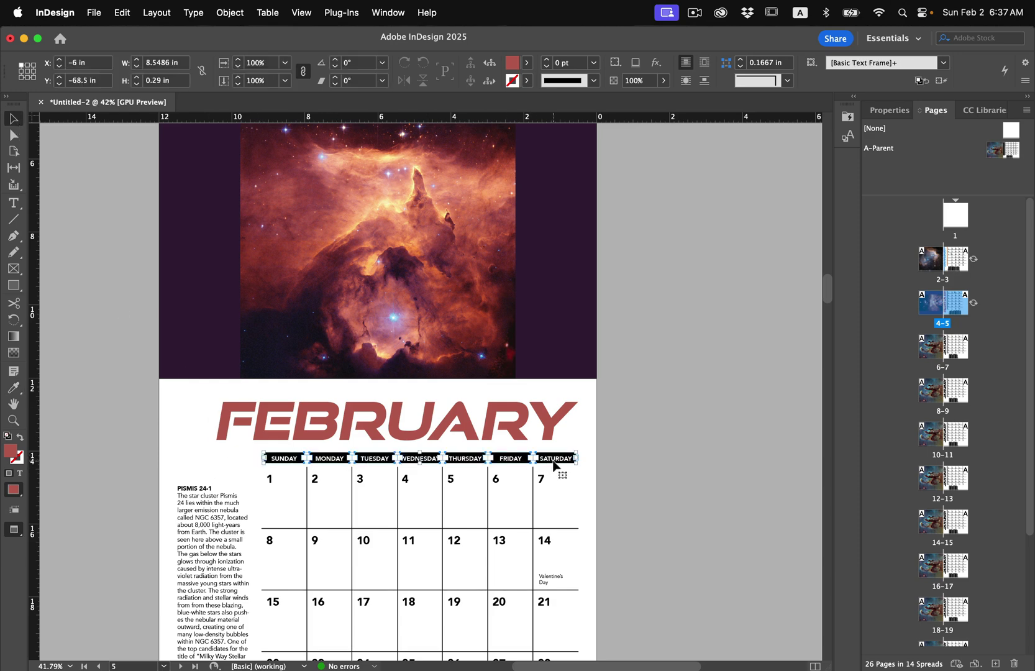
pyautogui.scroll(3, 421, 522)
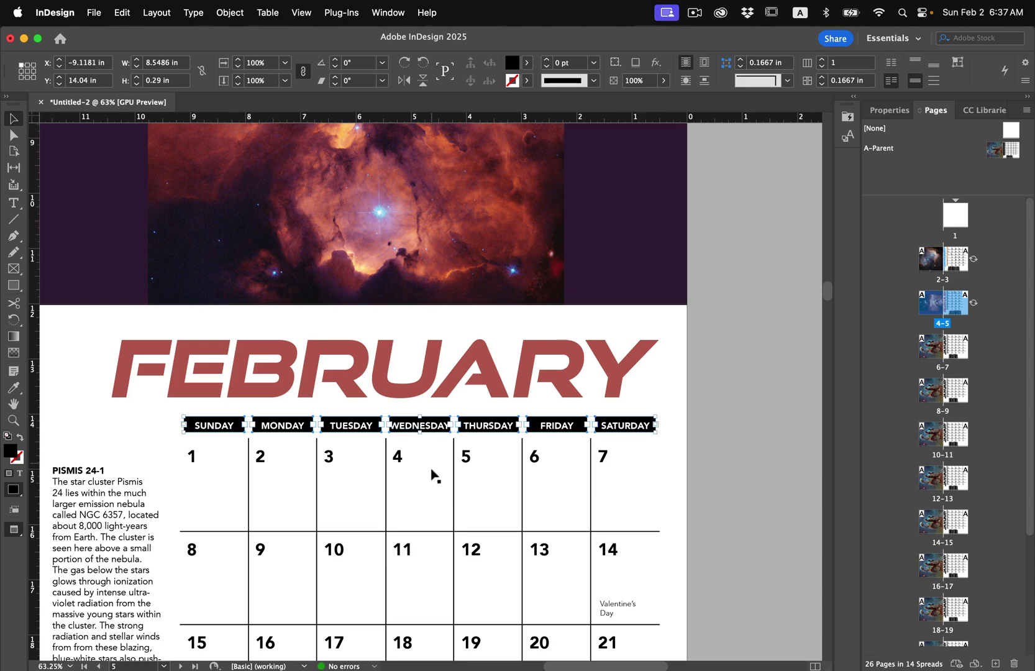
pyautogui.scroll(-3, 434, 473)
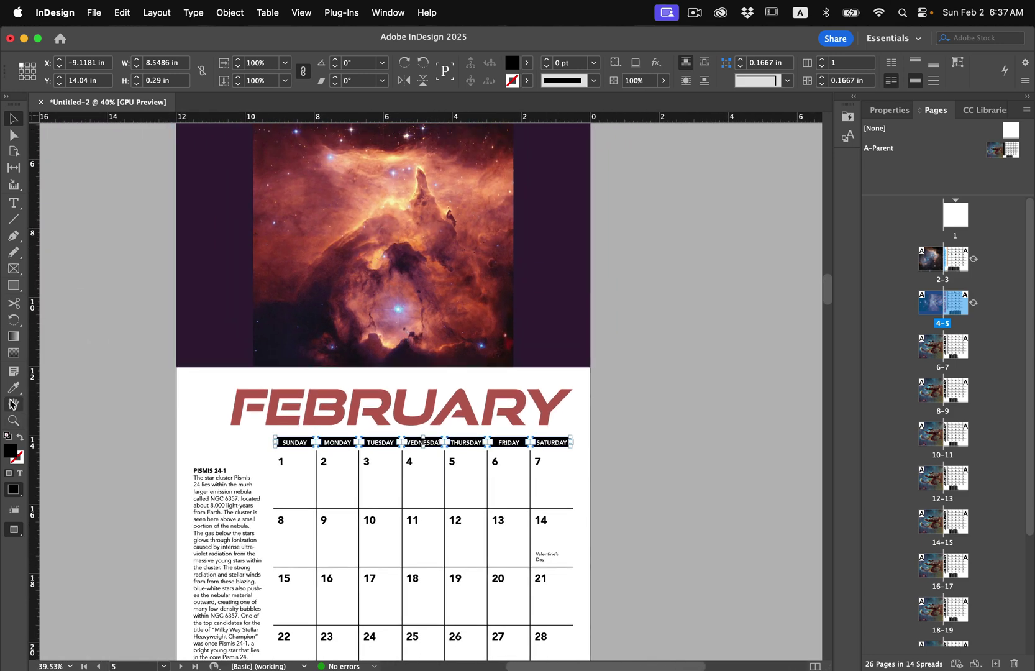
pyautogui.click(12, 390)
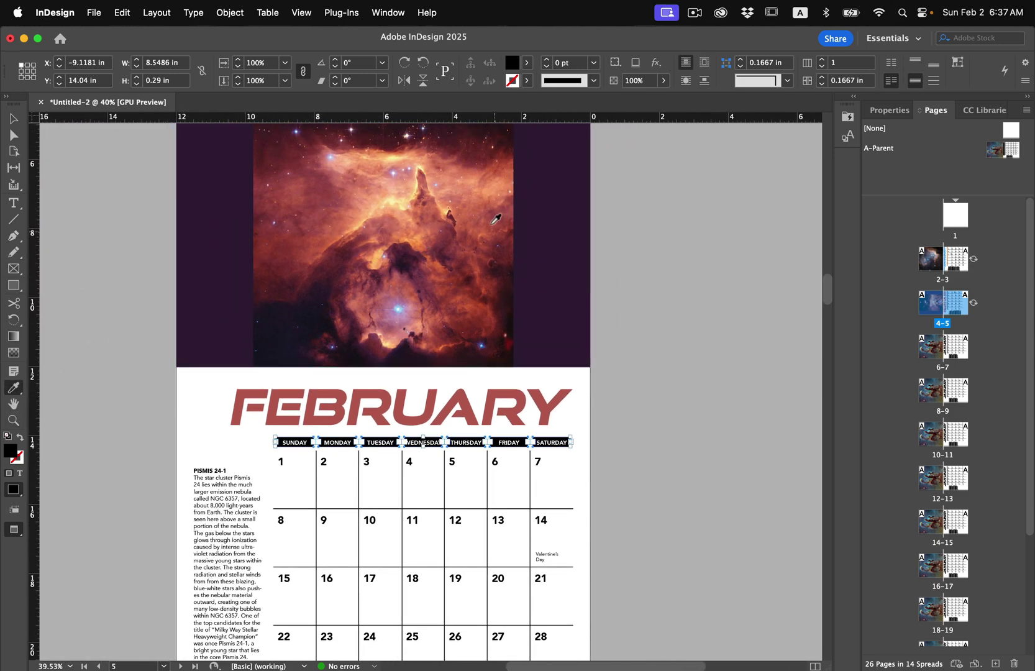
pyautogui.click(407, 201)
pyautogui.click(13, 118)
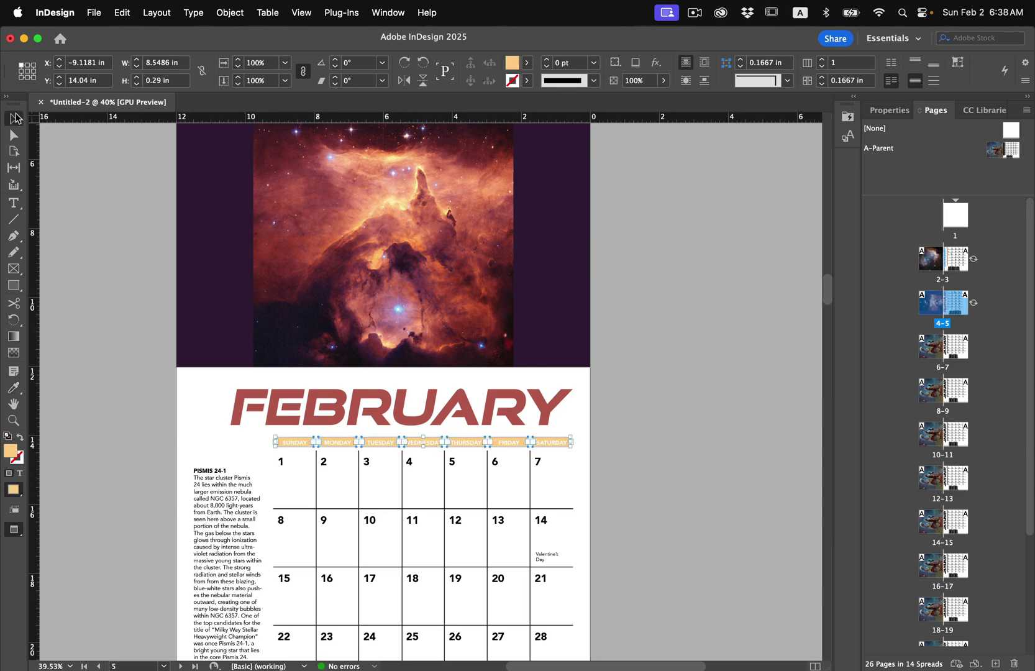
# Step: Review the recoloured February and January pages as a whole
pyautogui.click(86, 215)
pyautogui.click(331, 427)
pyautogui.scroll(-1, 329, 430)
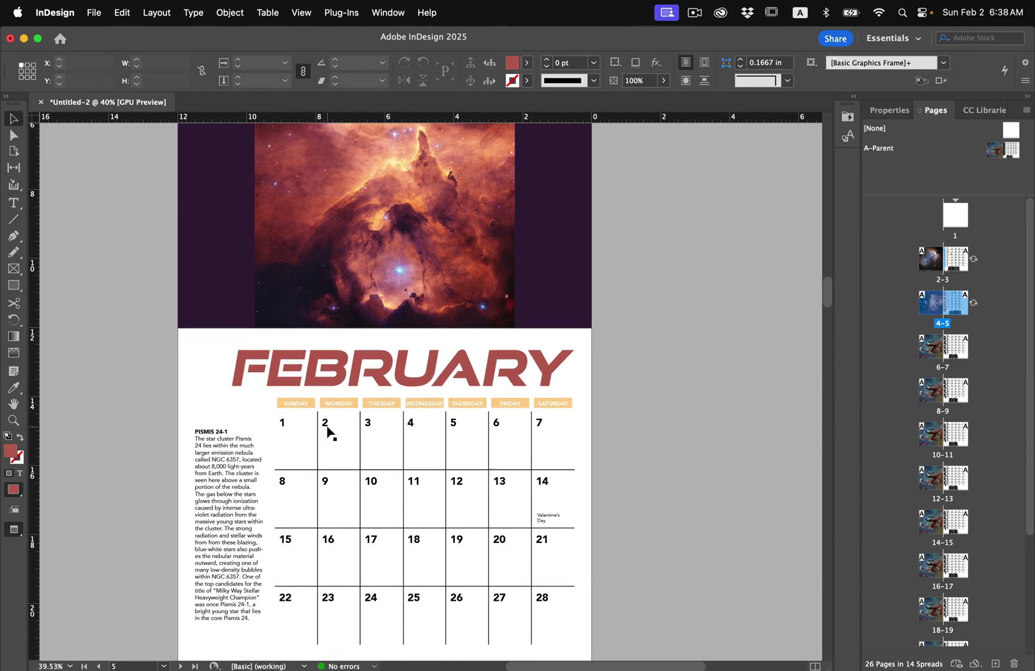
pyautogui.press('super+minus')
pyautogui.press('super+minus')
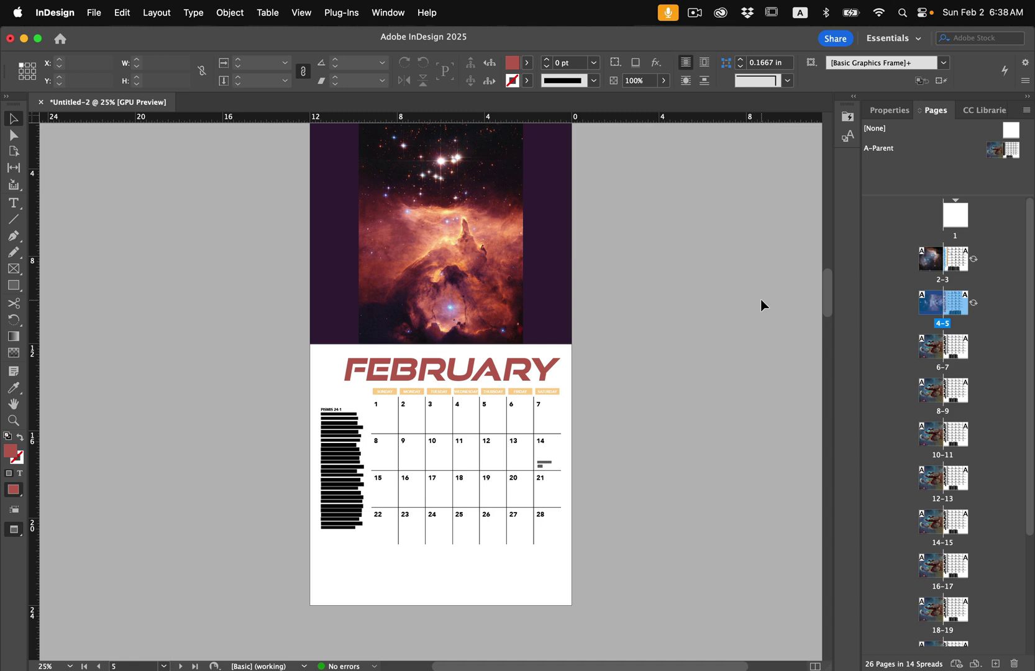
pyautogui.press('super+minus')
pyautogui.scroll(3, 589, 324)
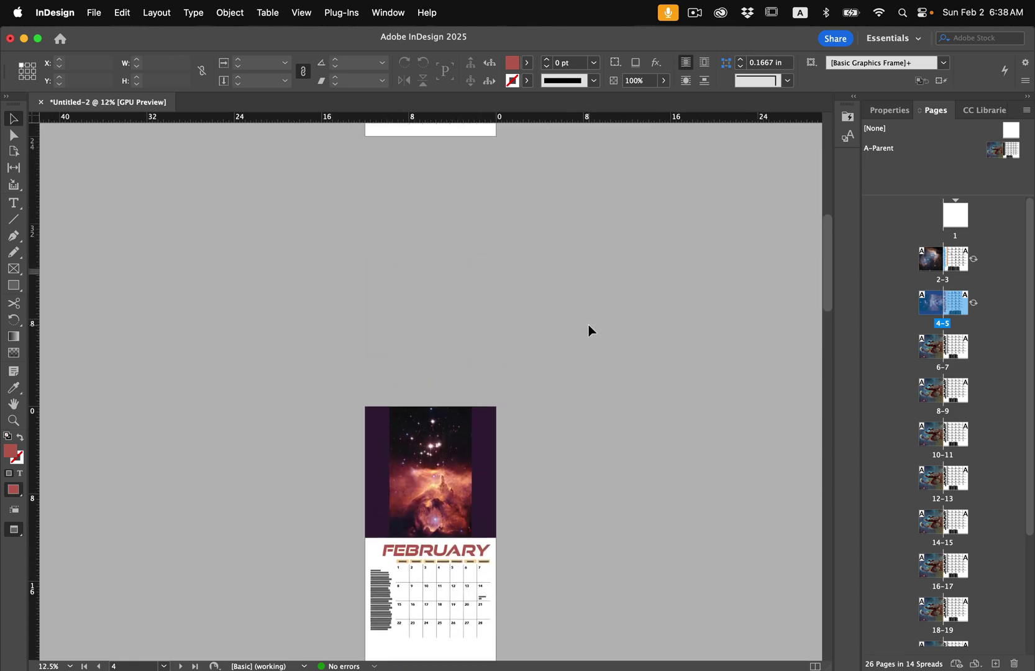
pyautogui.scroll(8, 588, 324)
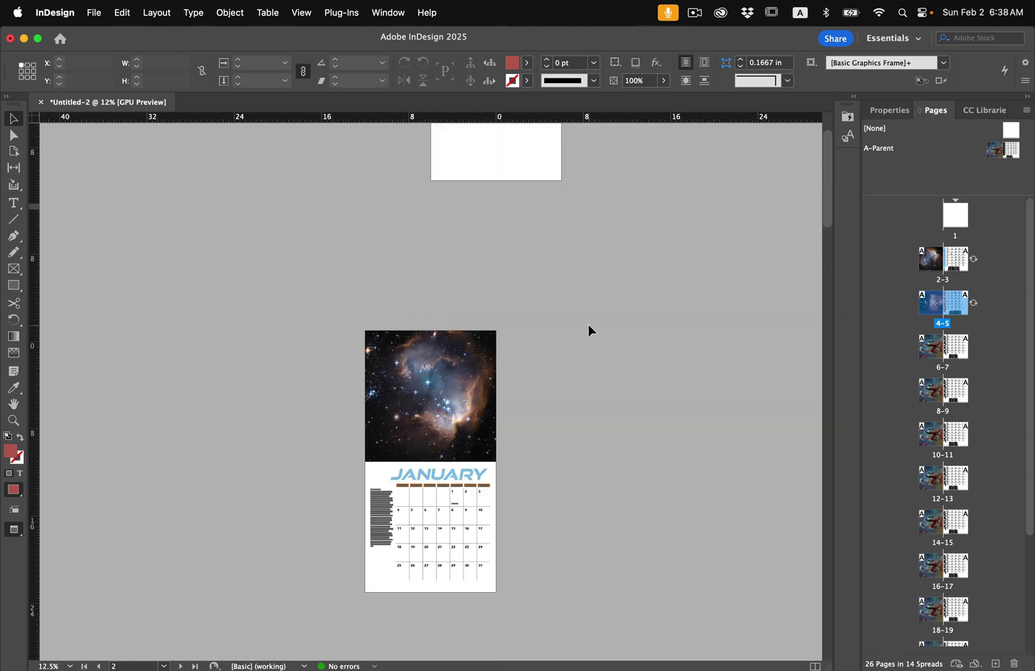
# Step: Draw an empty image frame about 12.25 by 12.25 in over blank page 1, reaching the bleed edges
pyautogui.scroll(3, 588, 330)
pyautogui.press('super+equal')
pyautogui.press('super+equal')
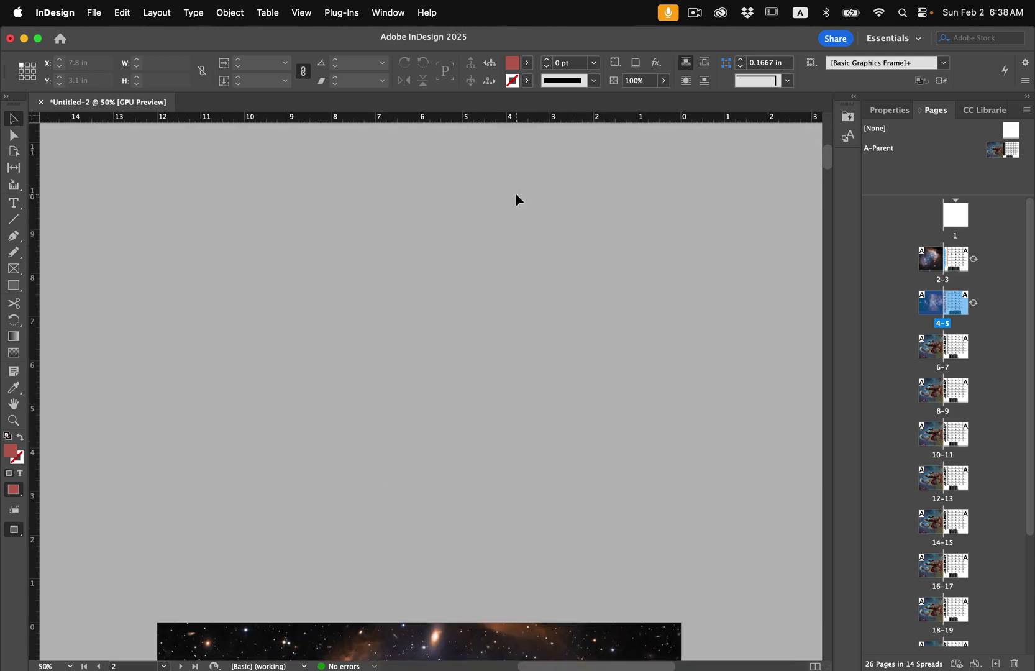
pyautogui.scroll(10, 516, 195)
pyautogui.hscroll(4, 516, 194)
pyautogui.press('super+minus')
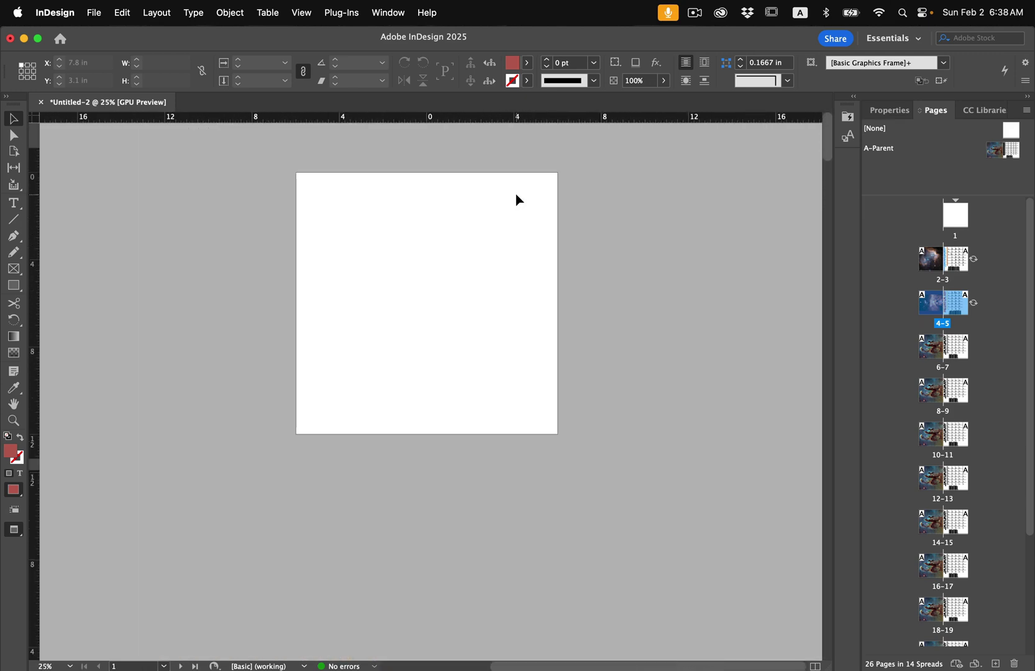
pyautogui.press('w')
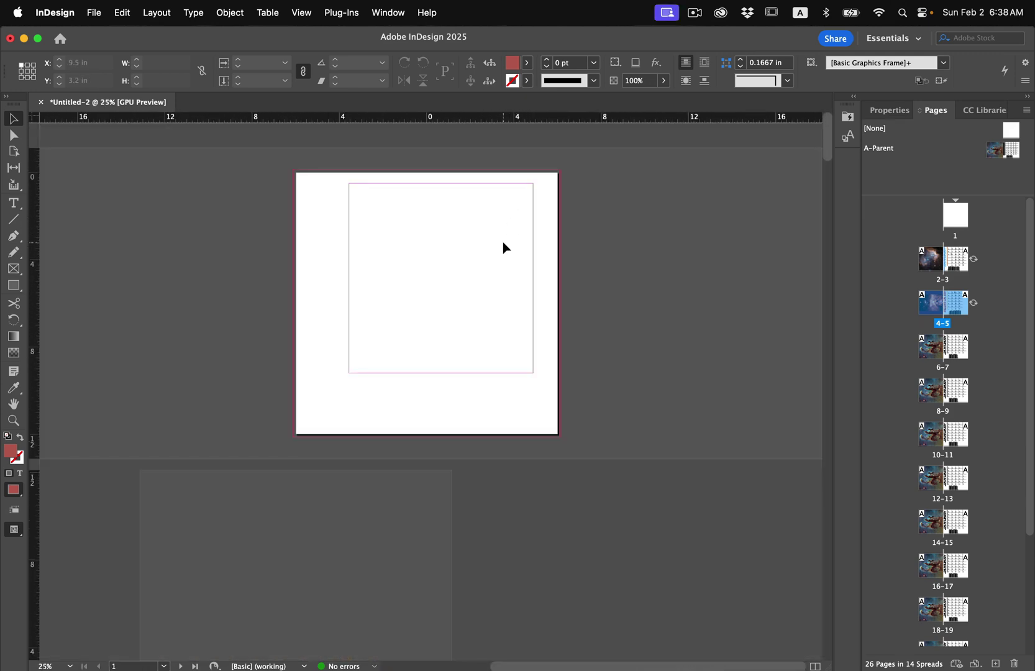
pyautogui.press('super+equal')
pyautogui.scroll(5, 503, 241)
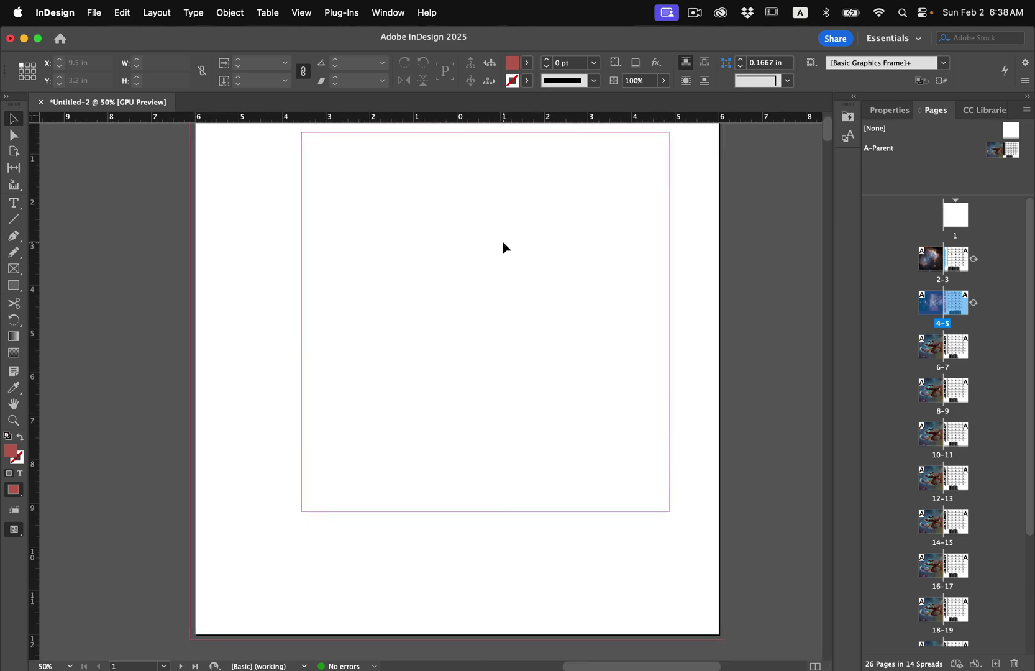
pyautogui.scroll(1, 504, 248)
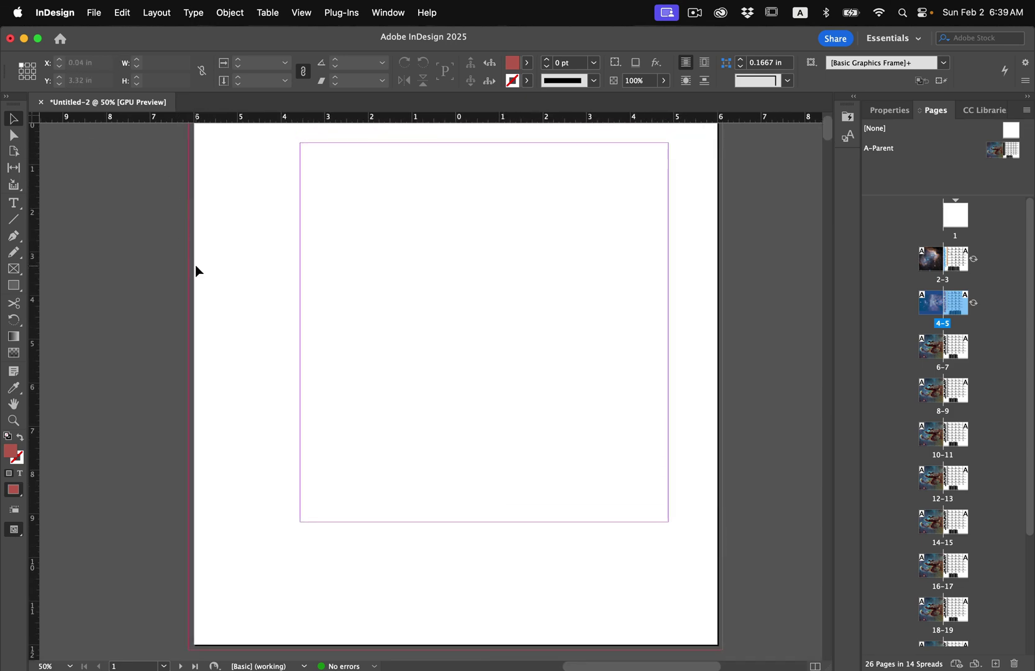
pyautogui.scroll(-1, 182, 212)
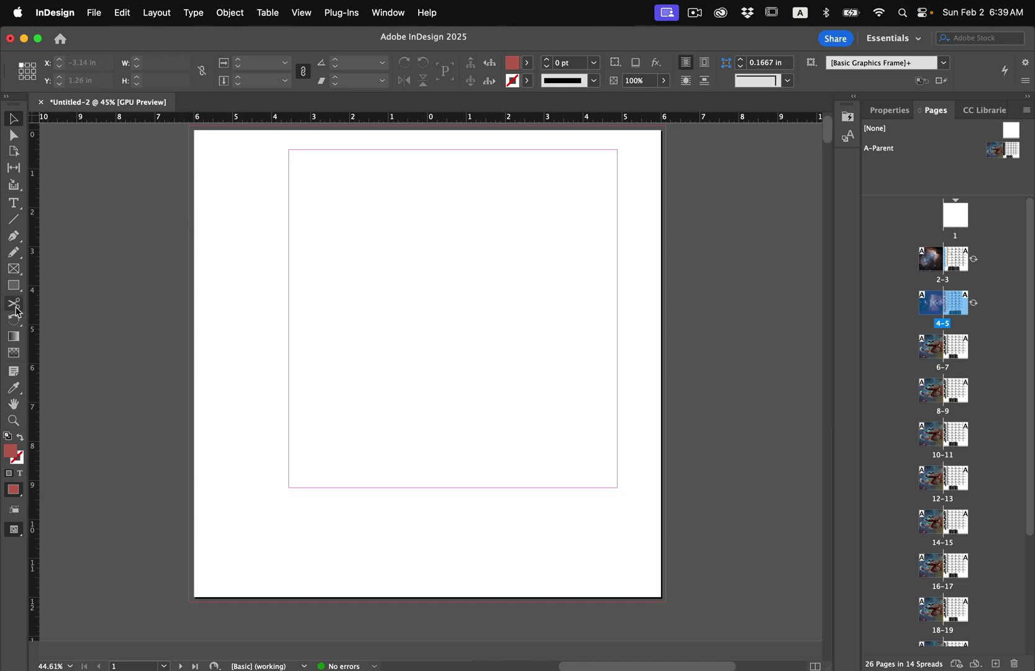
pyautogui.click(13, 268)
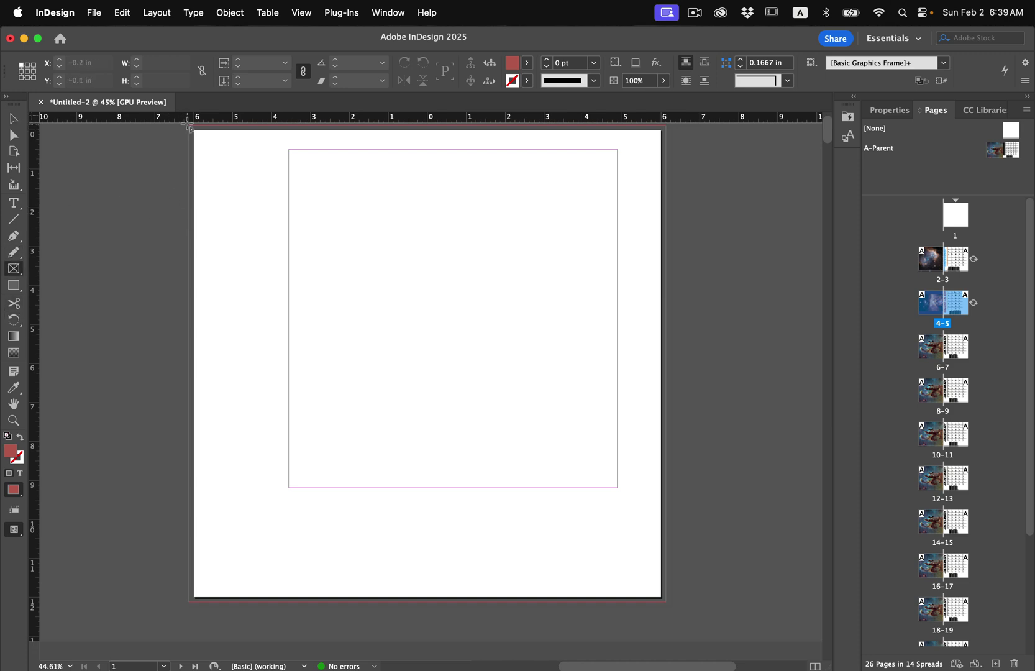
pyautogui.moveTo(188, 128); pyautogui.dragTo(666, 602)
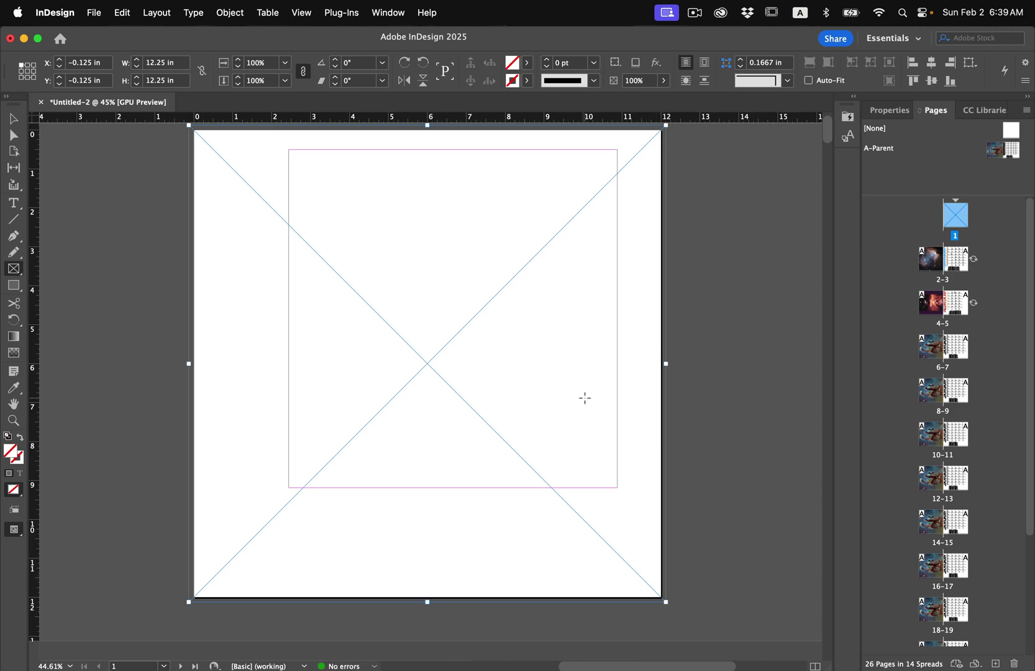
# Step: Place NASA Calendar Image1.jpg into the full-page frame on the cover
pyautogui.press('super+d')
pyautogui.scroll(-2, 612, 292)
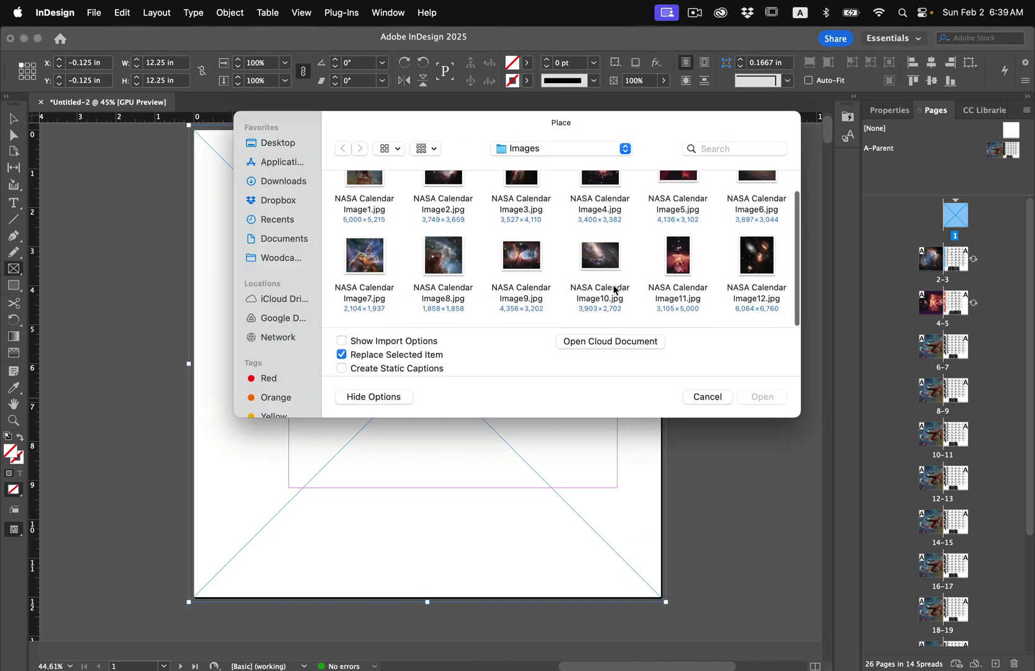
pyautogui.scroll(2, 614, 289)
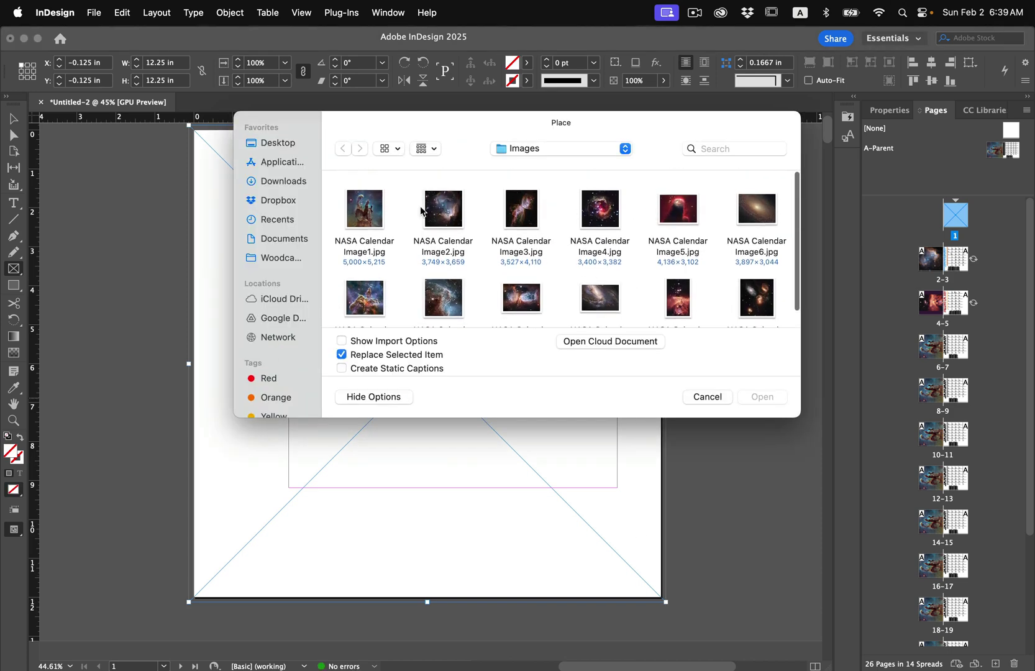
pyautogui.doubleClick(371, 217)
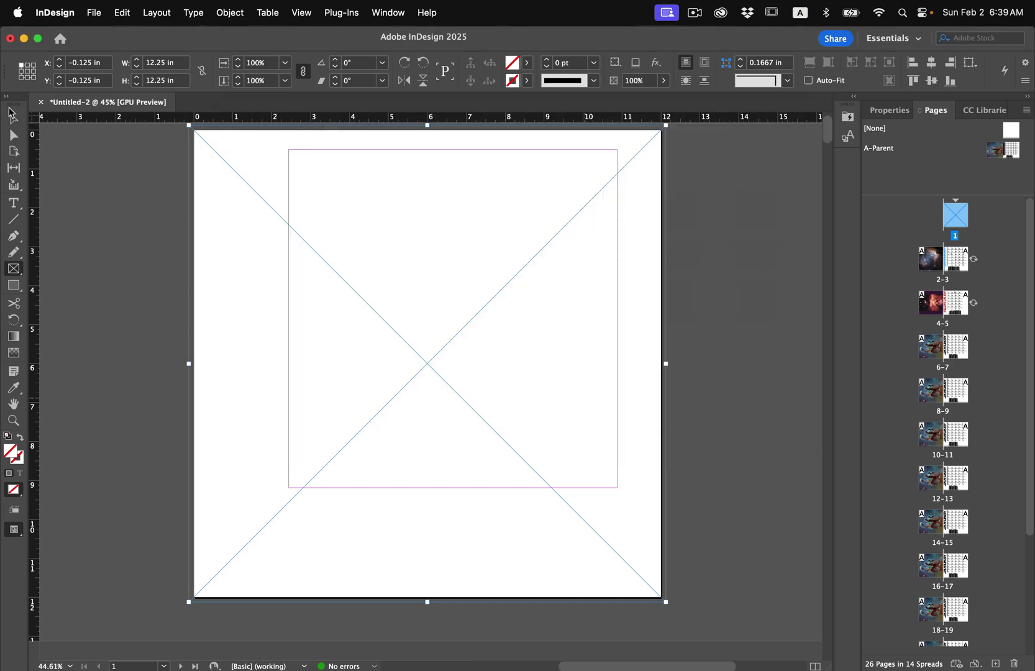
pyautogui.click(188, 227)
pyautogui.click(13, 118)
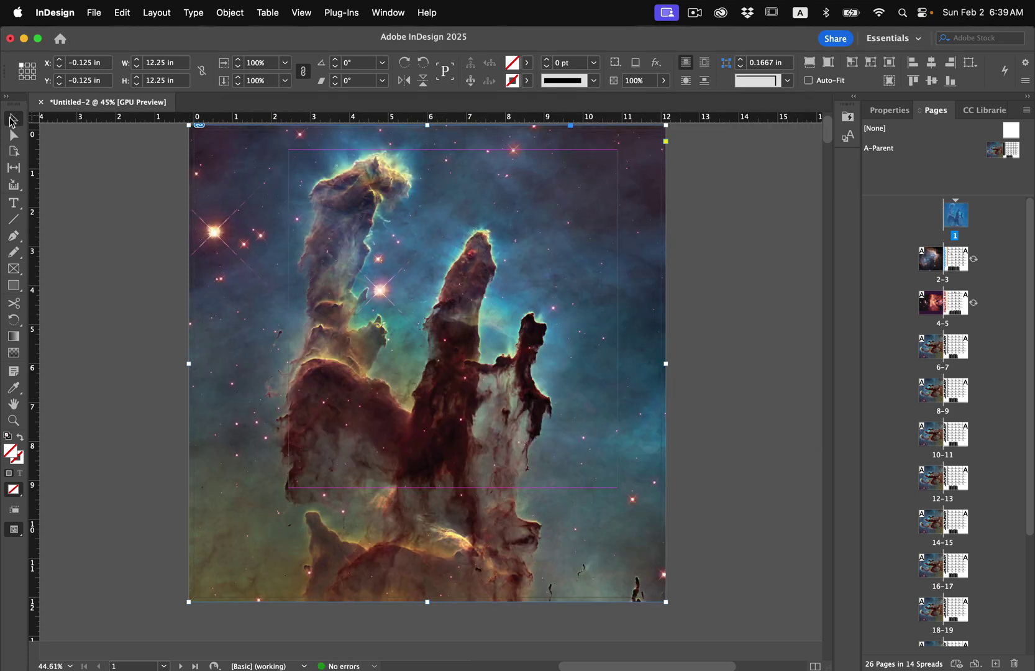
pyautogui.click(88, 205)
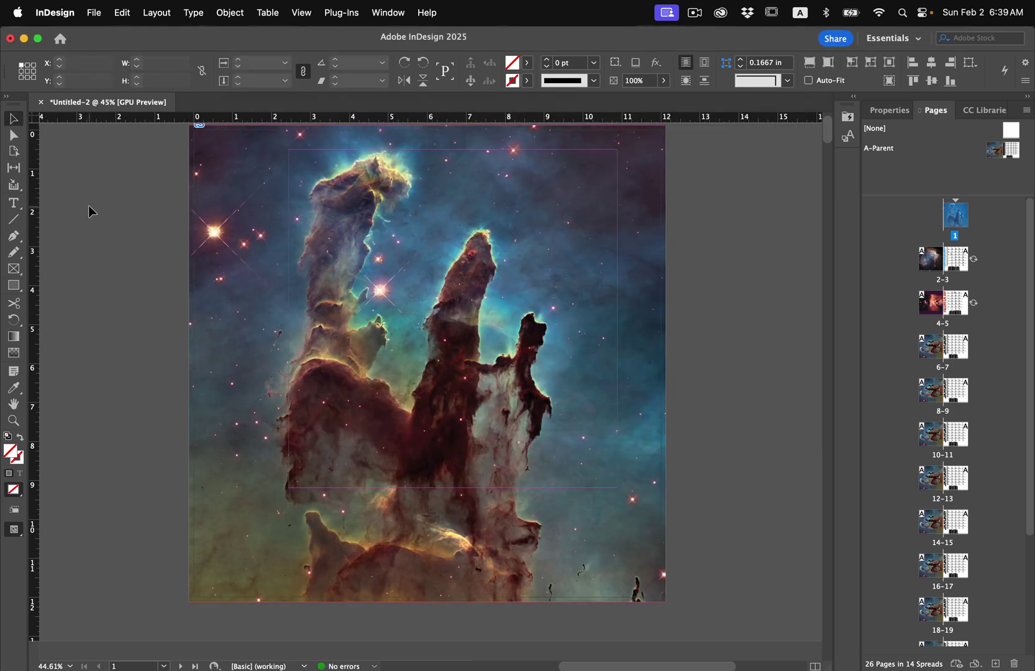
# Step: Create a text frame about 10.8 by 3.9 in across the upper cover image and enter NEBULAE
pyautogui.click(6, 208)
pyautogui.moveTo(218, 225); pyautogui.dragTo(639, 376)
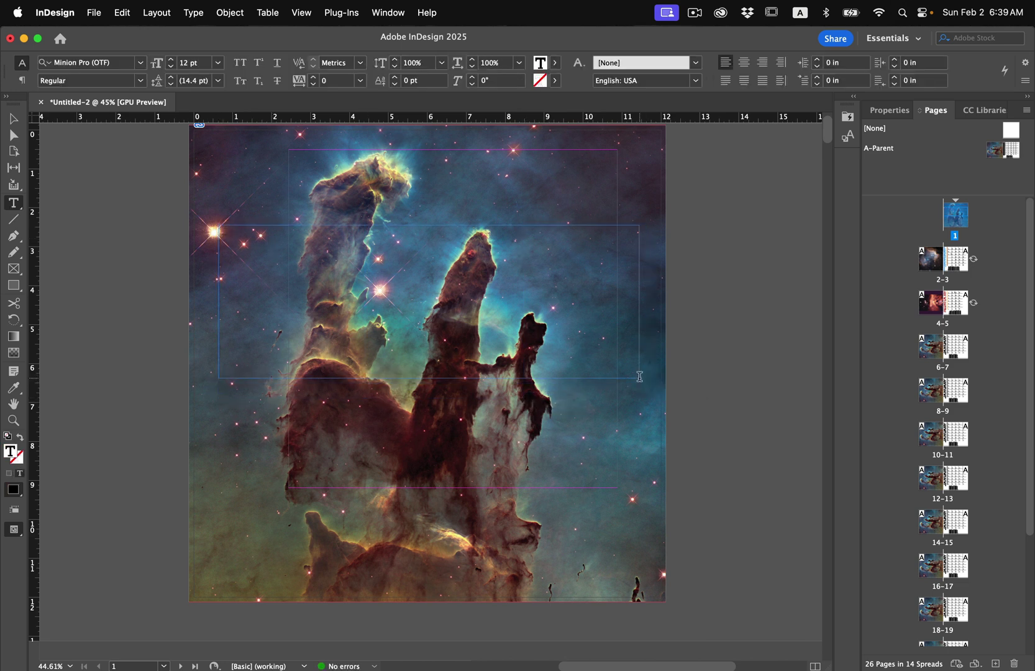
pyautogui.write('N')
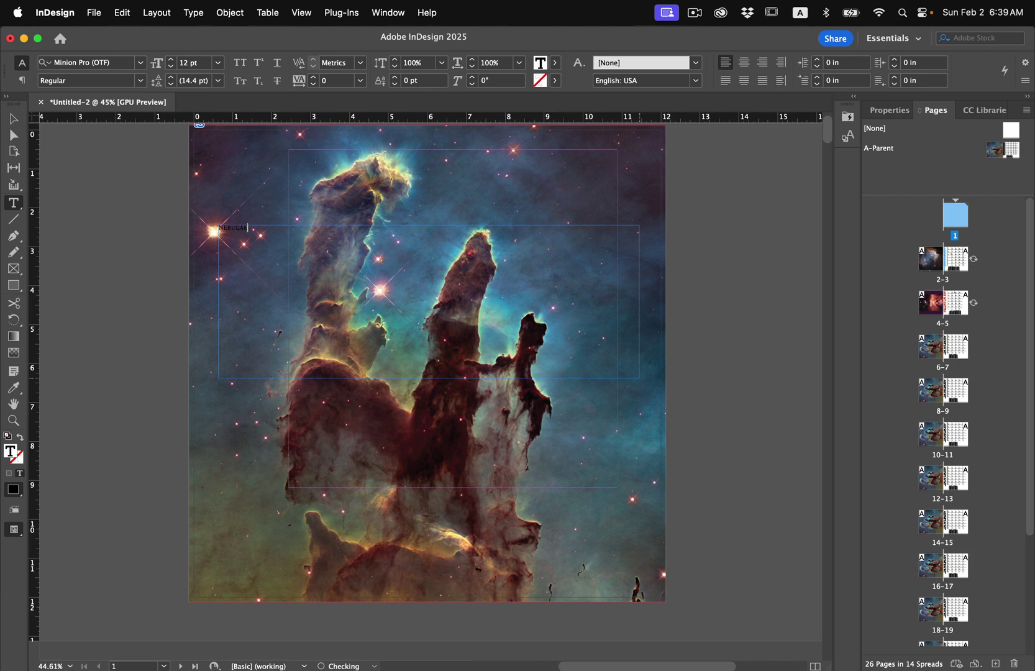
pyautogui.write('EBULAE')
# Step: Enlarge the NEBULAE title to 36 pt and set its font to Good Times Heavy Italic
pyautogui.press('super+a')
pyautogui.press('super+shift+period')
pyautogui.press('super+shift+period')
pyautogui.press('super+shift+period')
pyautogui.press('super+shift+period')
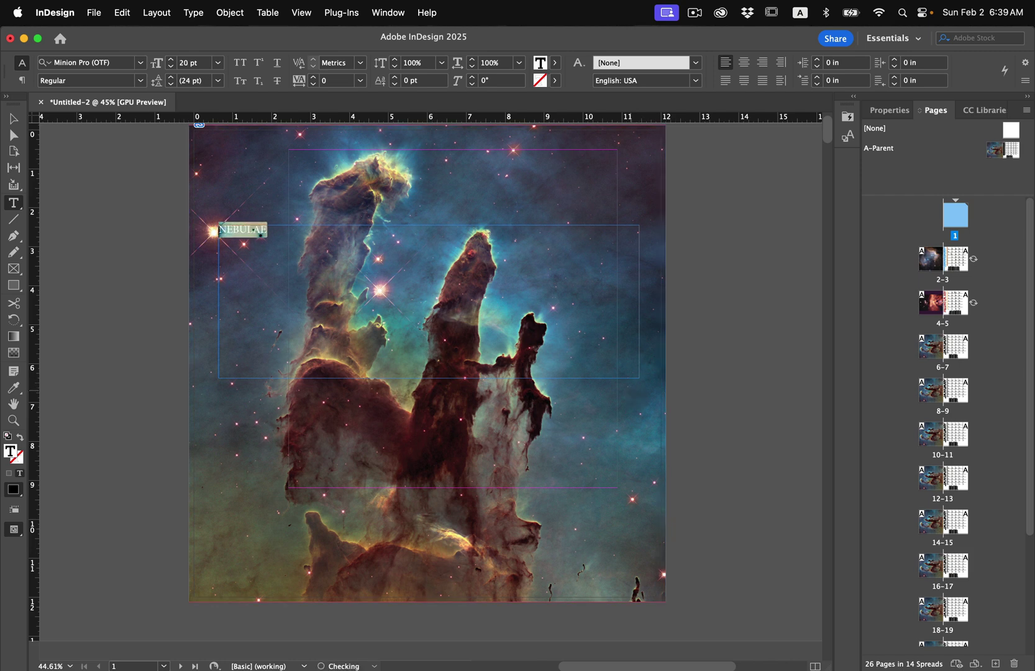
pyautogui.press('super+shift+period')
pyautogui.press('super+shift+period')
pyautogui.press('super+shift+period')
pyautogui.press('super+shift+period')
pyautogui.press('super+shift+period')
pyautogui.press('super+shift+period')
pyautogui.press('super+shift+period')
pyautogui.press('super+shift+period')
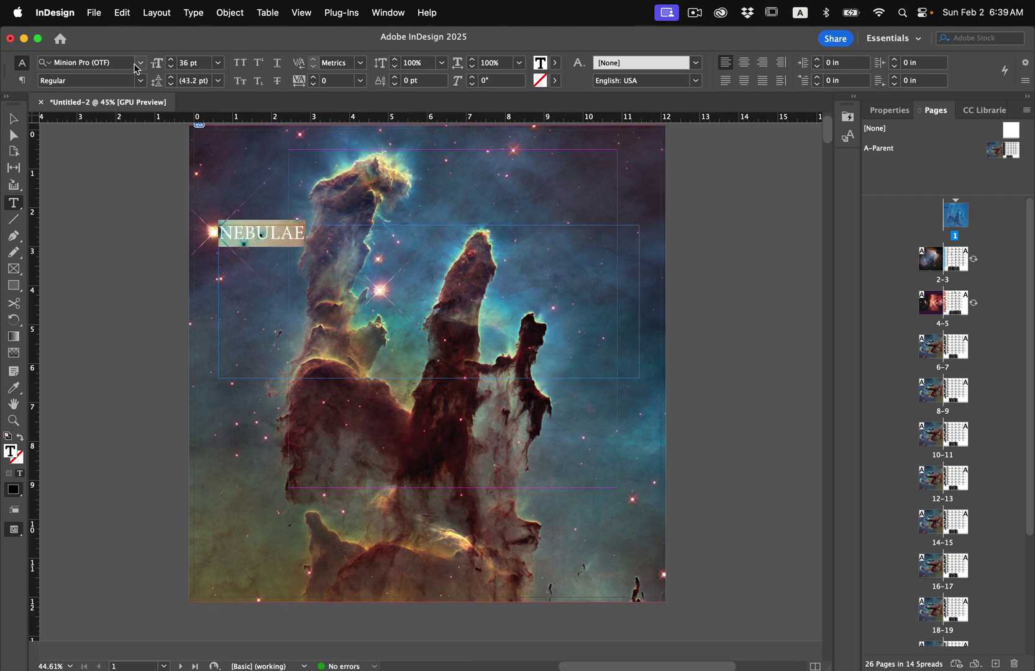
pyautogui.click(139, 64)
pyautogui.scroll(15, 142, 188)
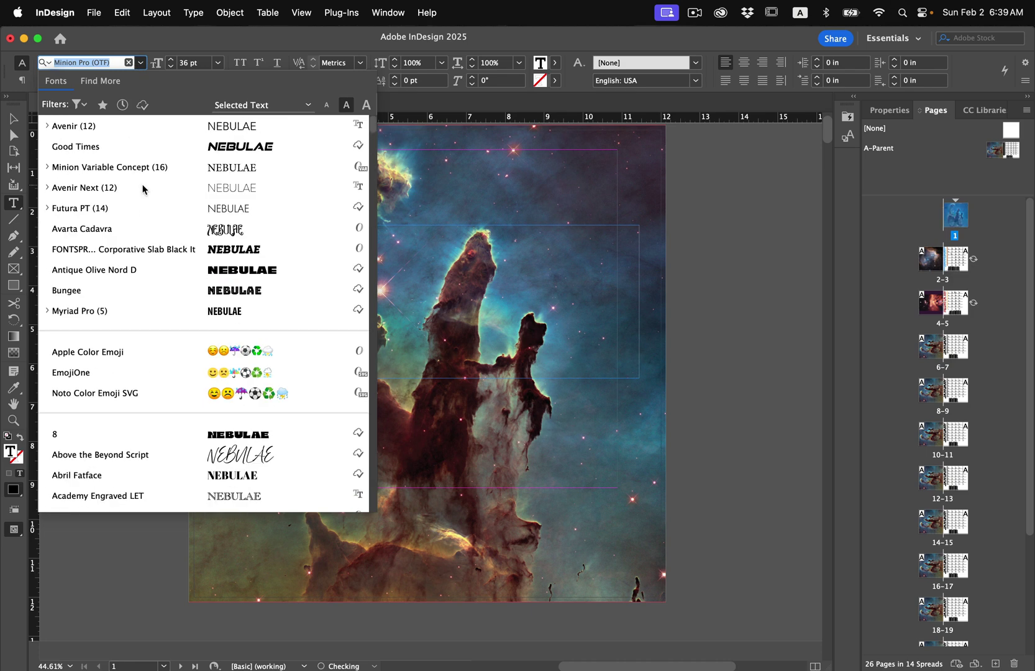
pyautogui.click(138, 147)
# Step: Enlarge the NEBULAE title to 130 pt so it spans its text frame, and preview the cover
pyautogui.press('super+shift+period')
pyautogui.press('super+shift+period')
pyautogui.press('super+shift+period')
pyautogui.press('super+shift+period')
pyautogui.press('super+shift+period')
pyautogui.press('super+shift+period')
pyautogui.press('super+shift+period')
pyautogui.press('super+shift+period')
pyautogui.press('super+shift+period')
pyautogui.press('super+shift+period')
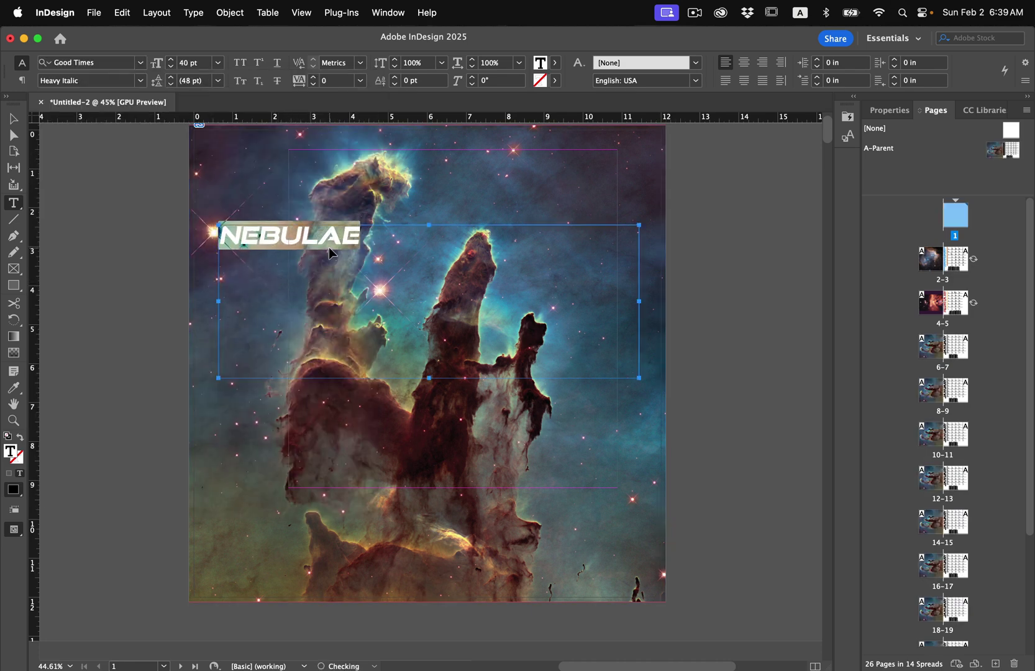
pyautogui.press('super+shift+period')
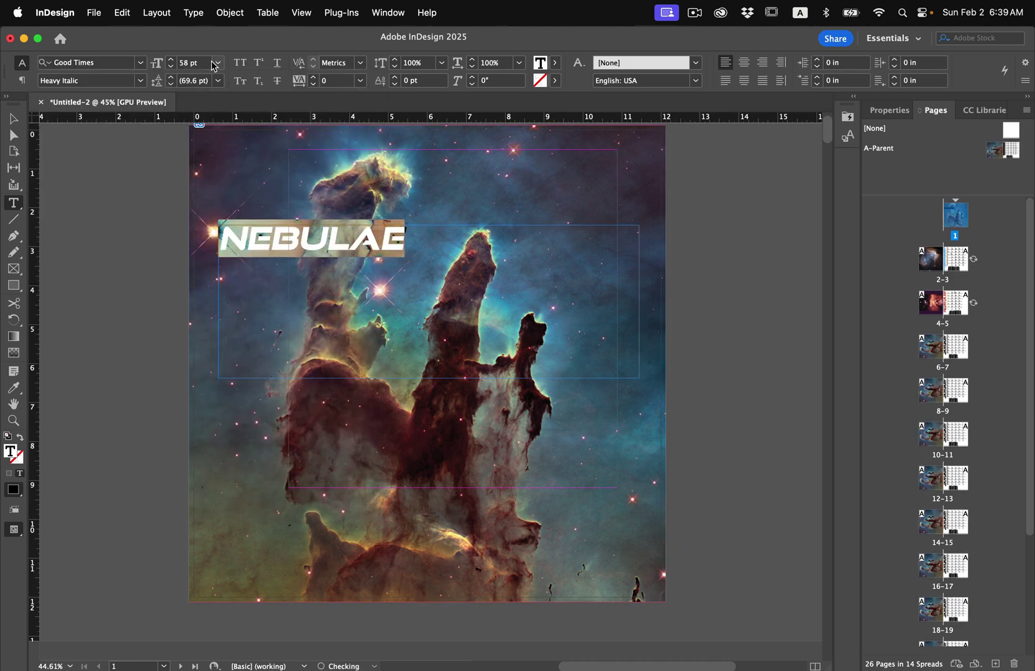
pyautogui.click(174, 65)
pyautogui.click(174, 64)
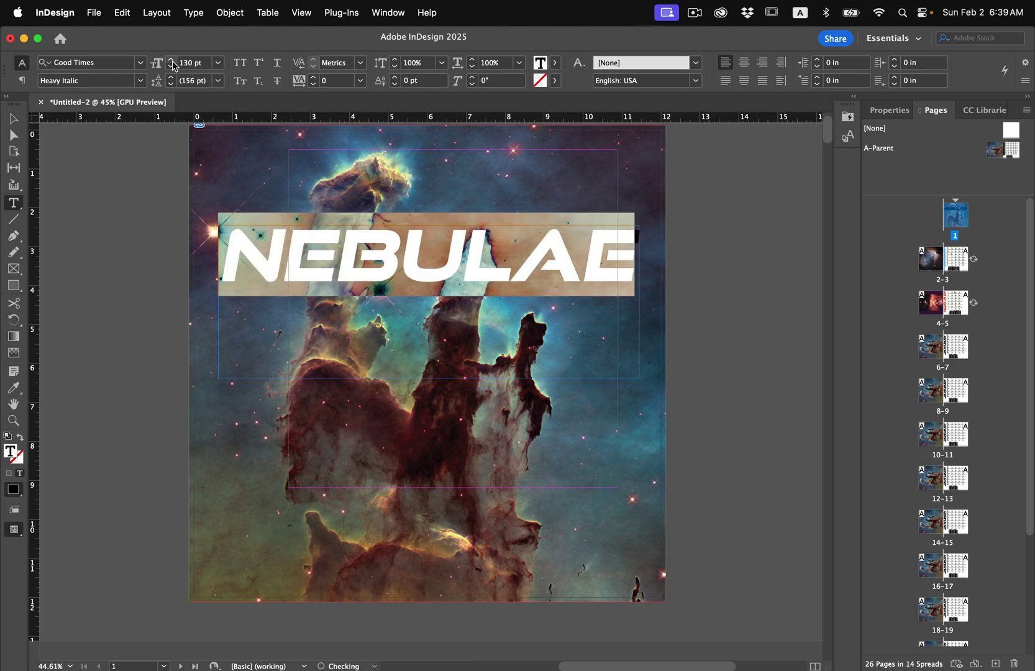
pyautogui.click(13, 118)
pyautogui.click(83, 185)
pyautogui.press('w')
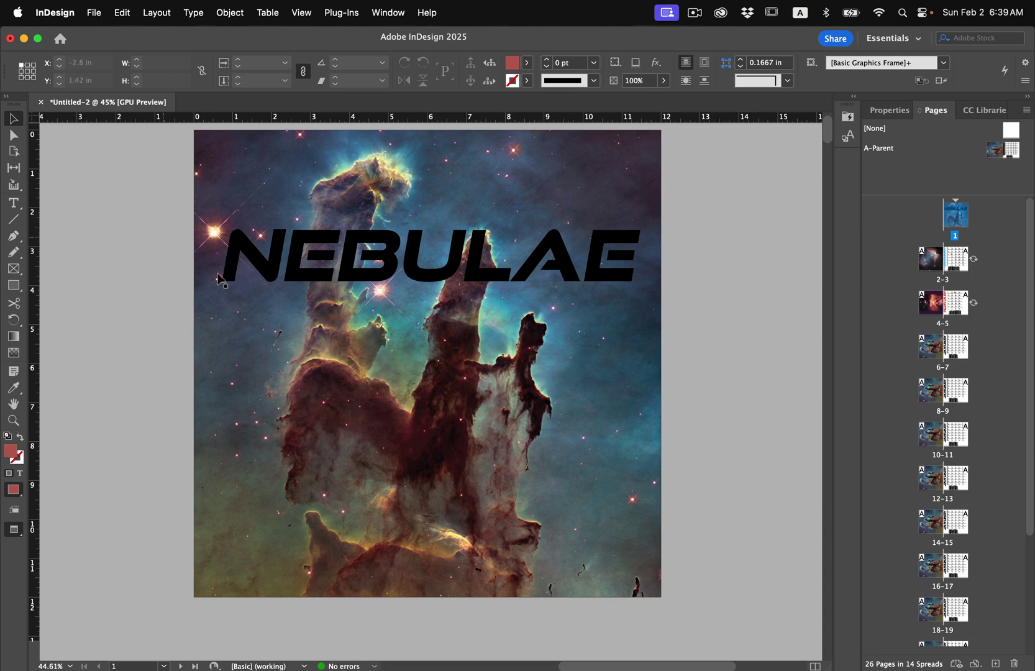
# Step: Shorten the NEBULAE text frame to about 1.88 in high and move it down to the cover's lower half
pyautogui.press('w')
pyautogui.click(439, 377)
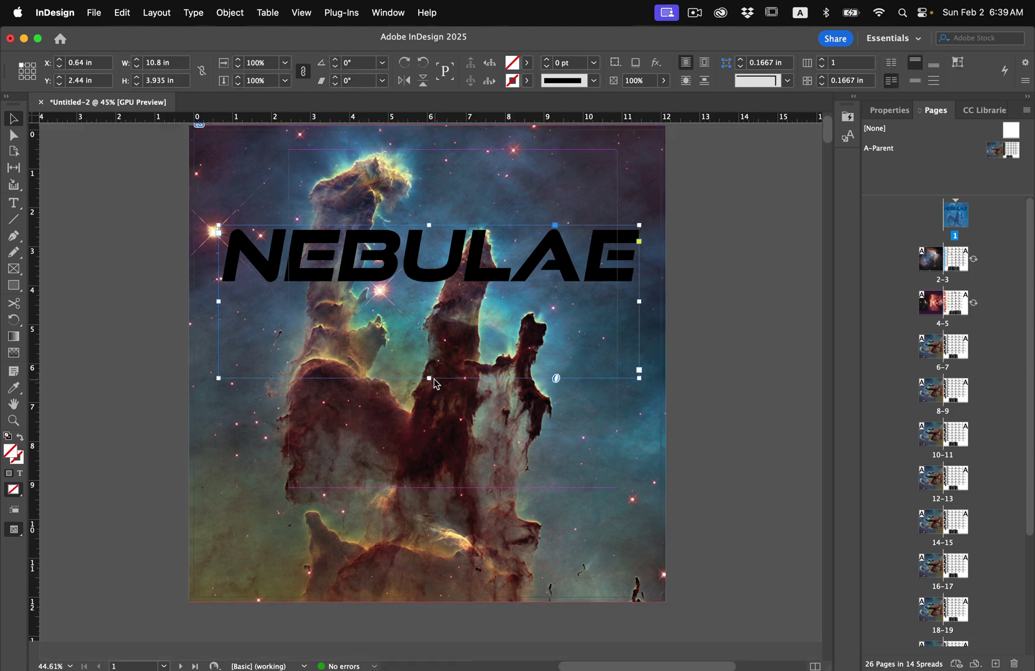
pyautogui.moveTo(434, 378); pyautogui.dragTo(453, 297)
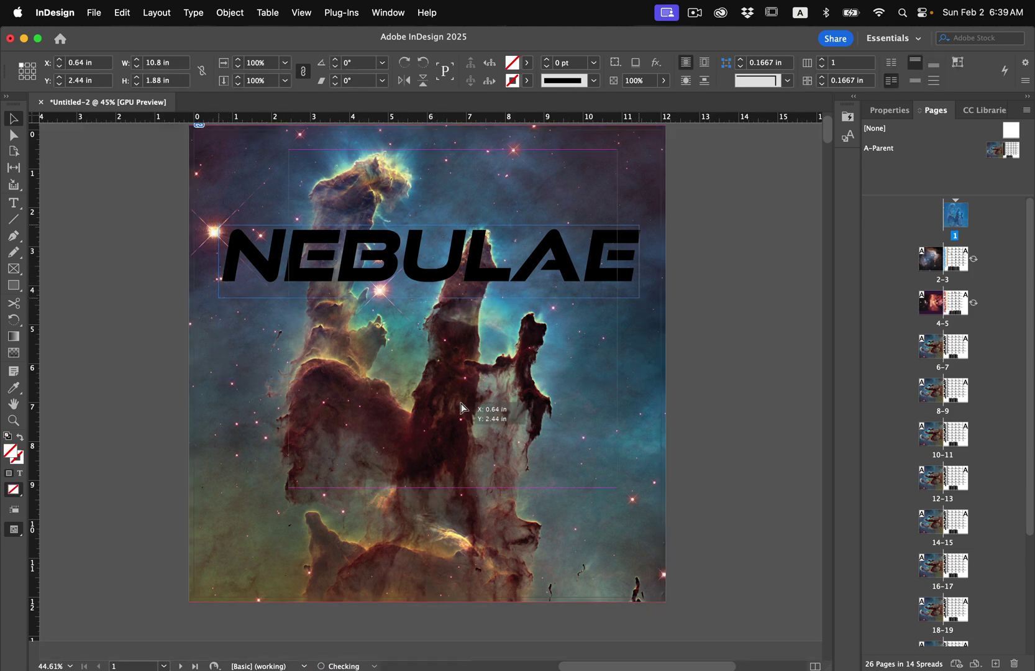
pyautogui.moveTo(462, 409); pyautogui.dragTo(462, 410)
pyautogui.press('w')
# Step: Place SCH_Vertical_Logo_White.ai from the Space Center Houston logo folder below the NEBULAE title, about 3.71 by 2.08 in
pyautogui.click(123, 13)
pyautogui.moveTo(90, 6)
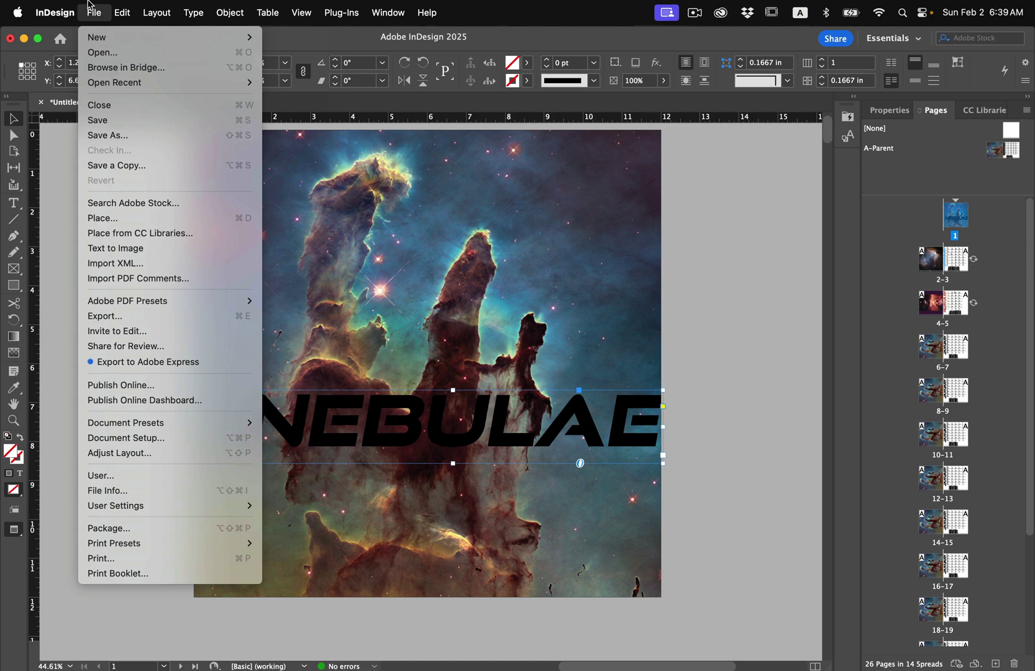
pyautogui.click(135, 213)
pyautogui.click(101, 7)
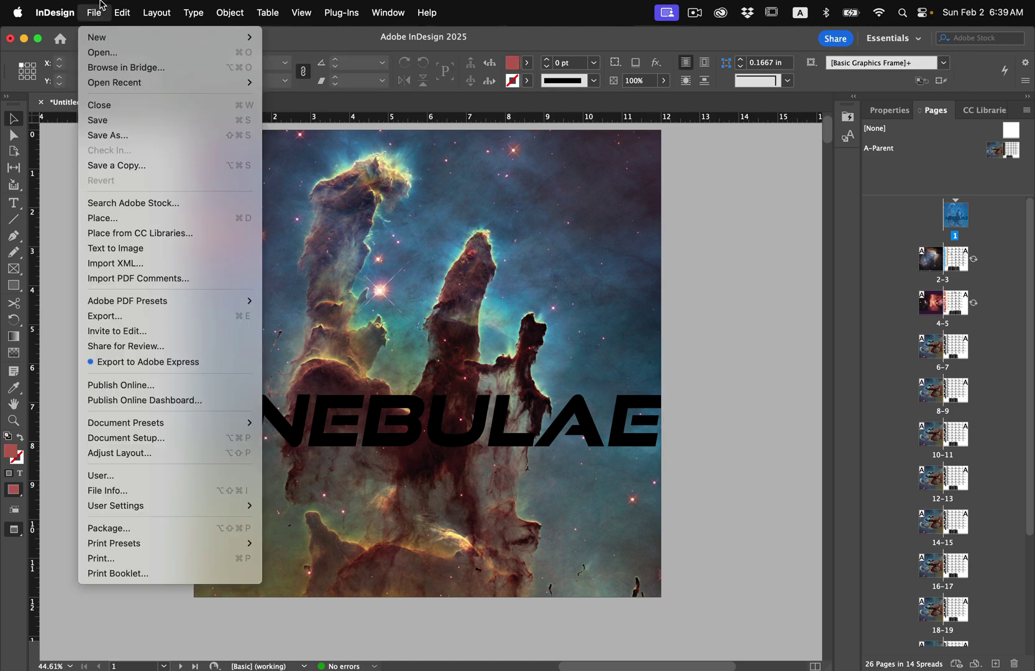
pyautogui.click(128, 217)
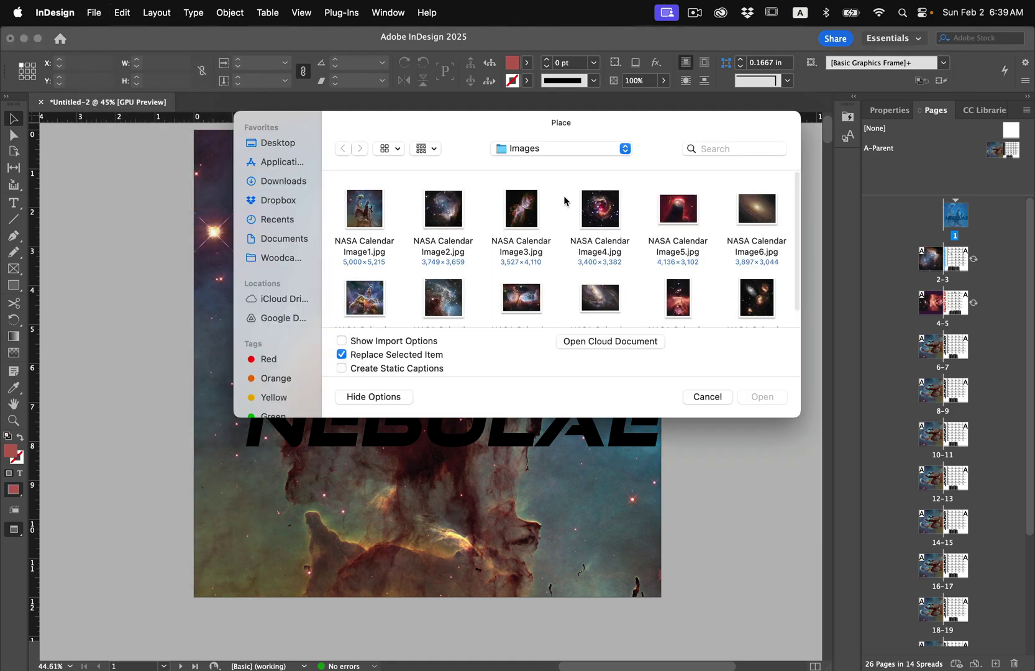
pyautogui.click(554, 150)
pyautogui.click(552, 163)
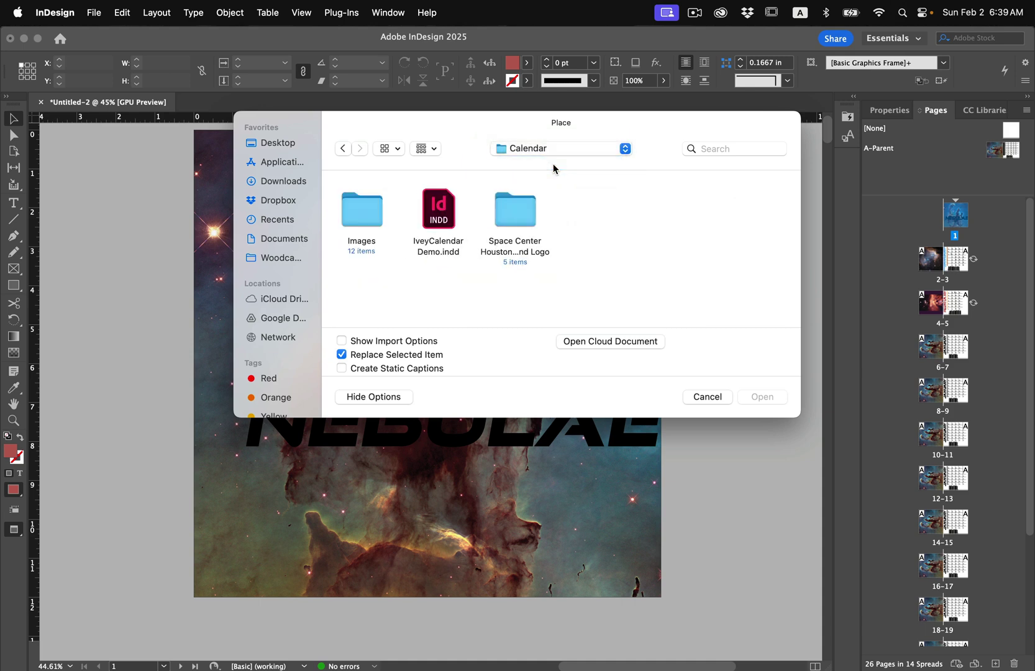
pyautogui.doubleClick(530, 227)
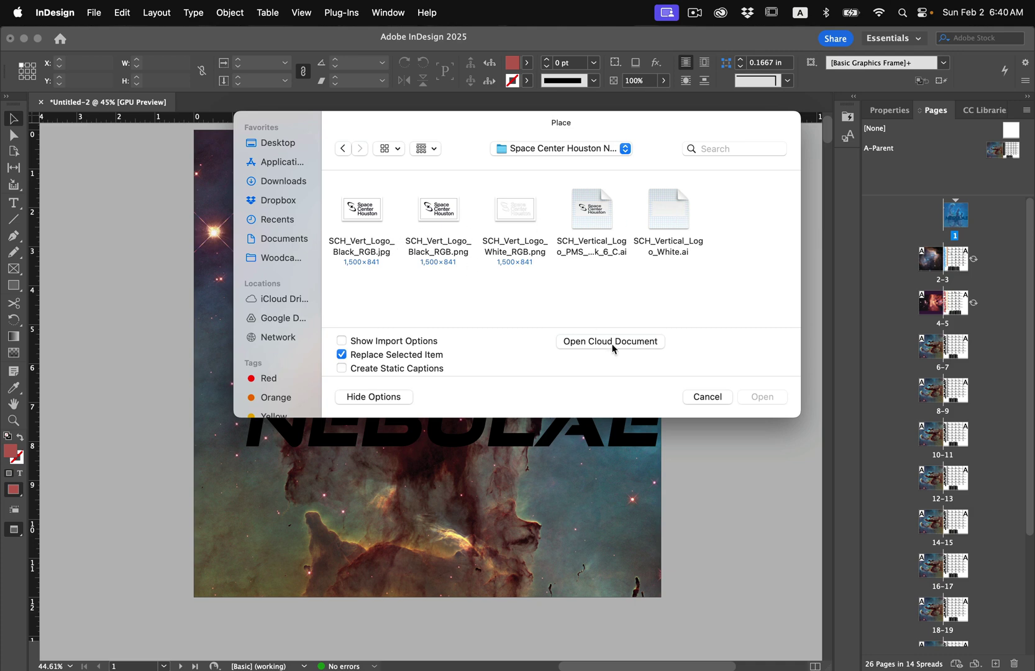
pyautogui.doubleClick(669, 224)
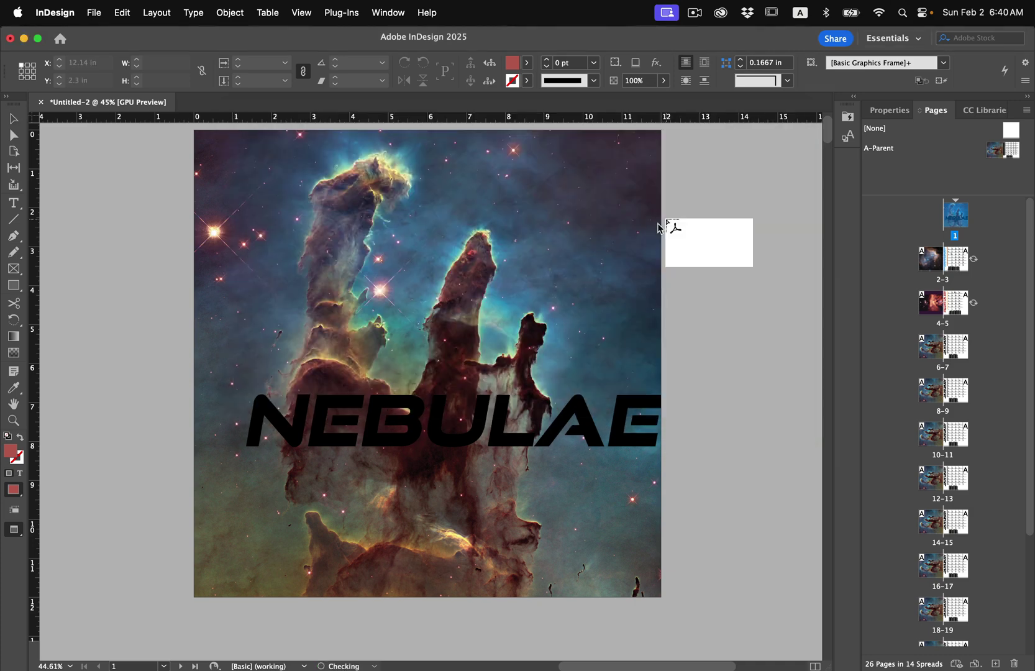
pyautogui.moveTo(438, 477); pyautogui.dragTo(582, 555)
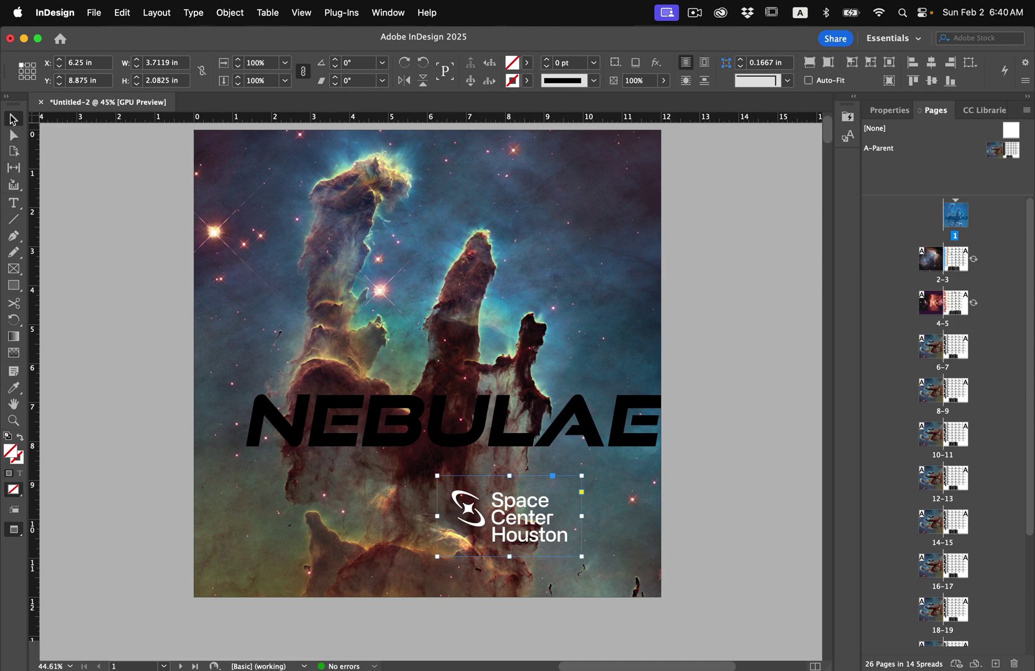
# Step: Scale the Space Center Houston logo down to about 2.82 by 1.58 in and move it to the cover's lower-right corner
pyautogui.click(93, 224)
pyautogui.click(490, 512)
pyautogui.moveTo(438, 476); pyautogui.dragTo(471, 494)
pyautogui.moveTo(554, 547); pyautogui.dragTo(554, 547)
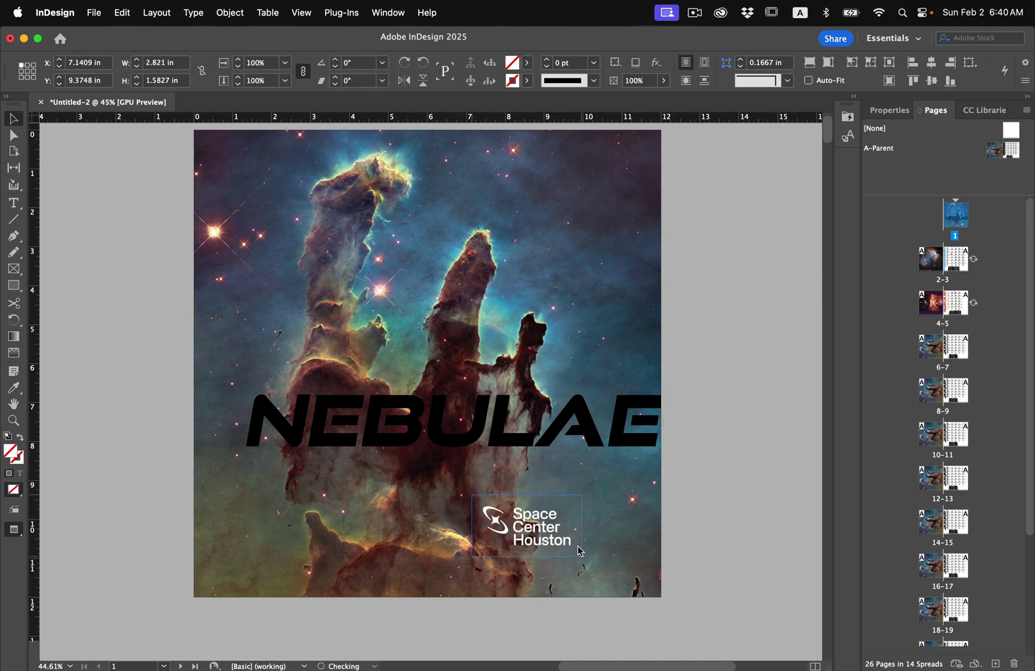
pyautogui.moveTo(685, 526); pyautogui.dragTo(576, 510)
# Step: Move the NEBULAE title frame down and left to X 0.6611 in, Y 7.7533 in, just above the logo
pyautogui.click(687, 480)
pyautogui.moveTo(582, 417)
pyautogui.mouseDown()
pyautogui.moveTo(562, 415)
pyautogui.moveTo(564, 426)
pyautogui.mouseUp()
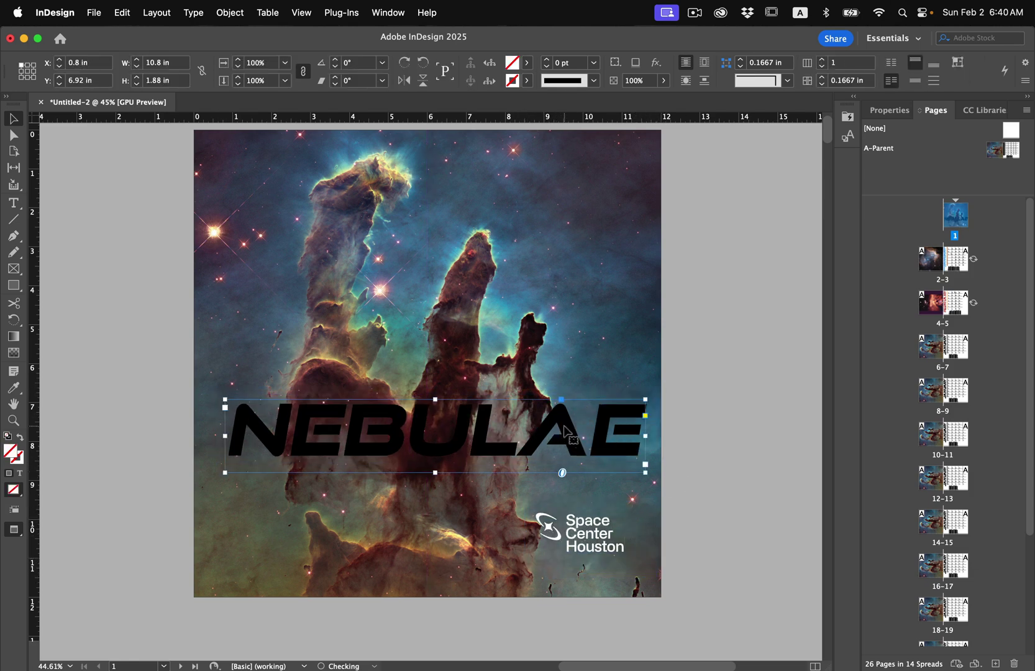
pyautogui.hotkey('shift', 'Down')
pyautogui.hotkey('shift', 'Down')
pyautogui.hotkey('shift', 'Down')
pyautogui.hotkey('shift', 'Down')
pyautogui.hotkey('shift', 'Down')
pyautogui.hotkey('shift', 'Down')
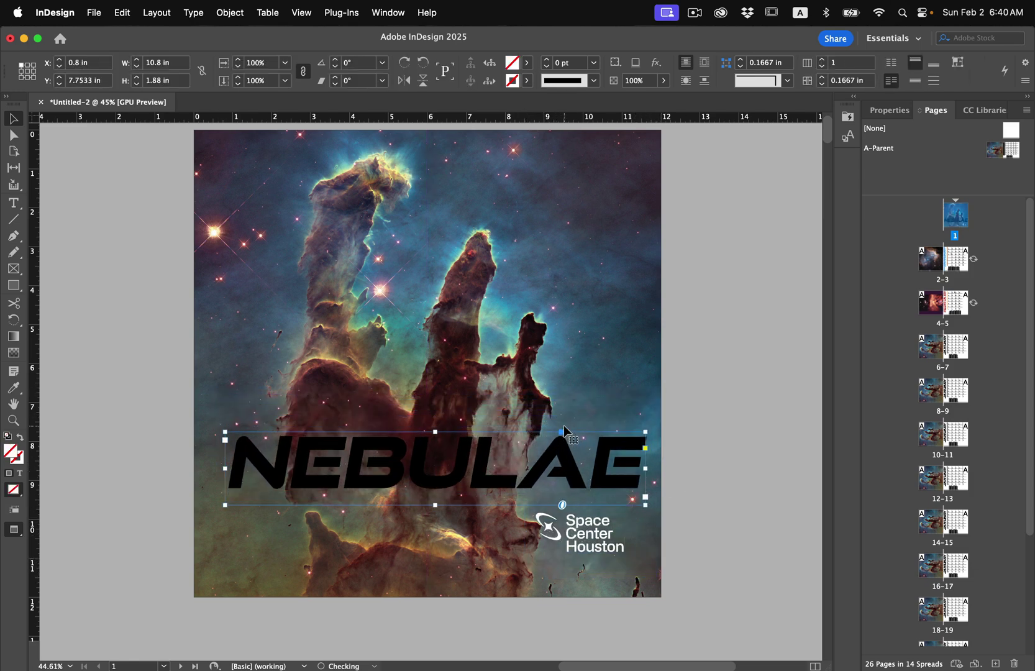
pyautogui.hotkey('shift', 'Left')
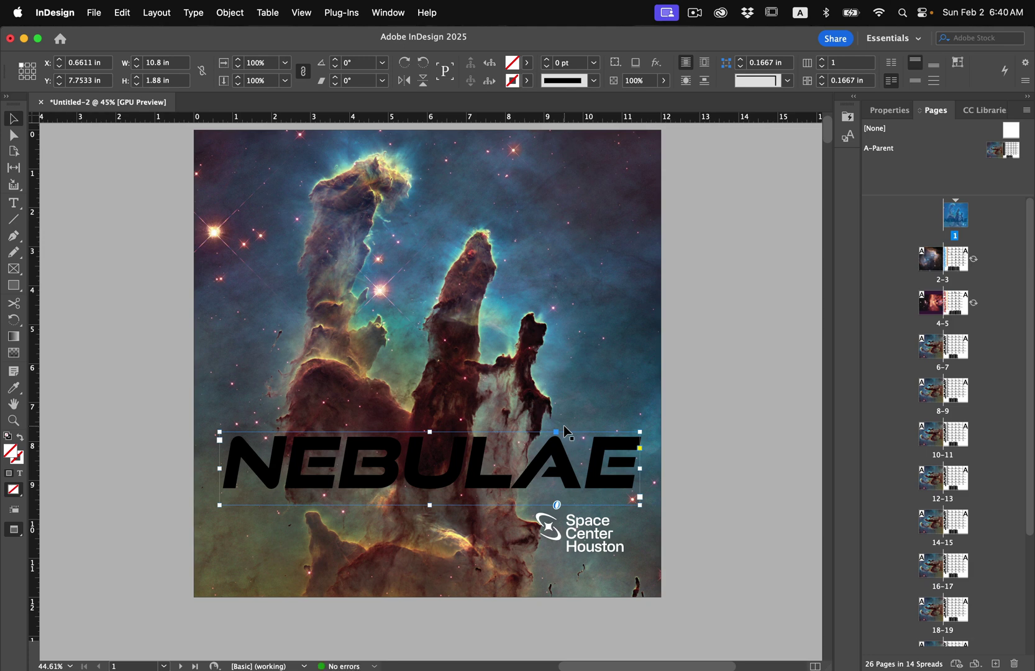
# Step: Colour all of the NEBULAE title text yellow with the C=0 M=0 Y=100 K=0 swatch
pyautogui.doubleClick(491, 484)
pyautogui.press('super+a')
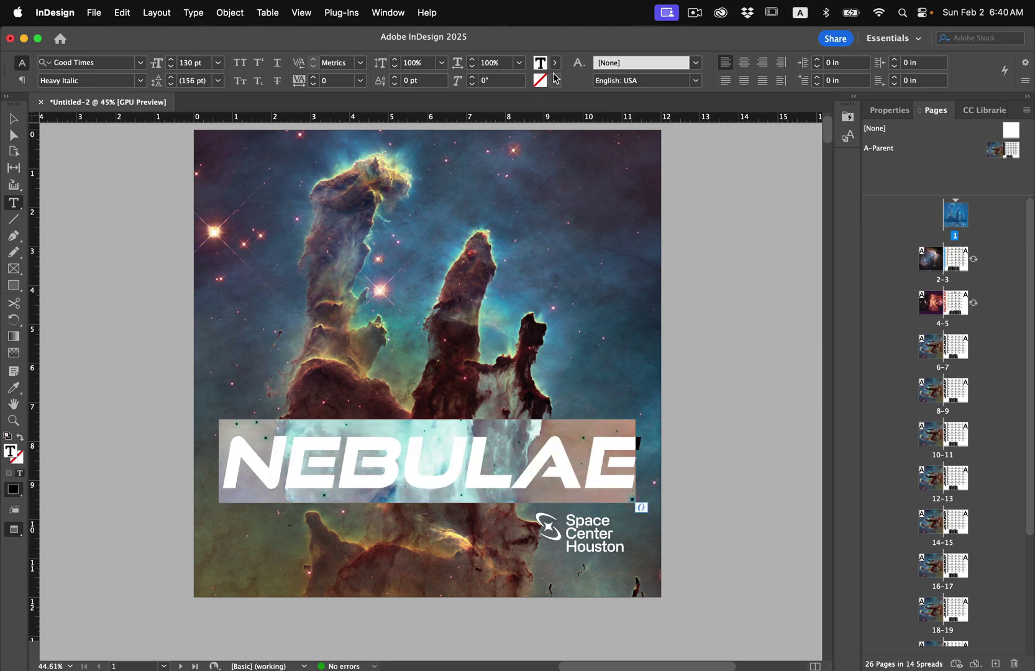
pyautogui.click(556, 78)
pyautogui.click(443, 195)
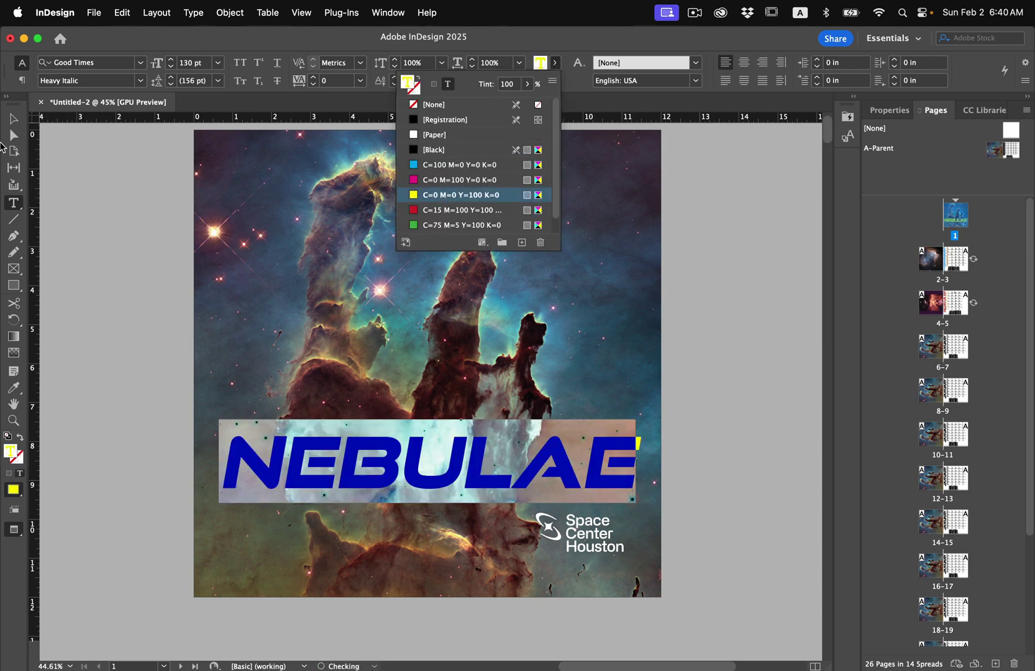
pyautogui.click(13, 118)
pyautogui.click(92, 218)
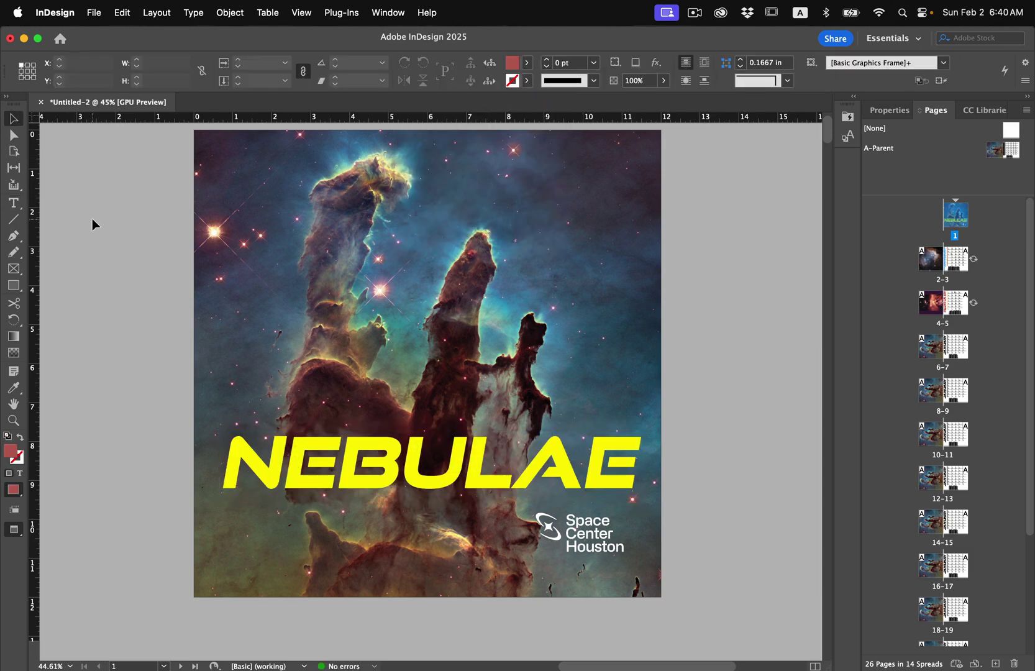
# Step: Bring up the Effects settings for the NEBULAE title frame and move them clear of most of the lettering
pyautogui.click(304, 490)
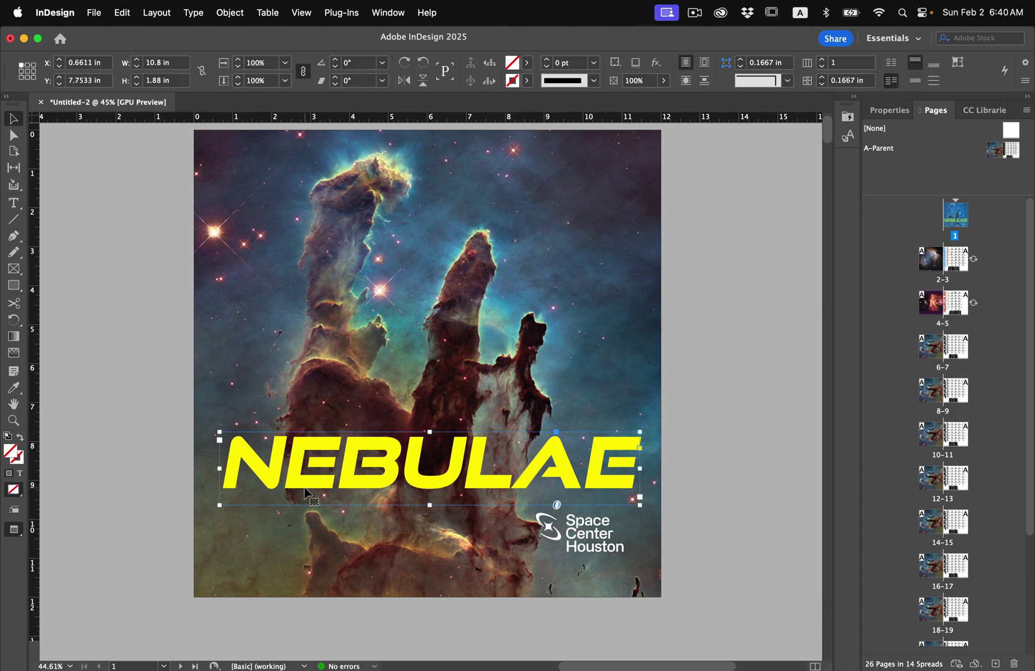
pyautogui.click(382, 14)
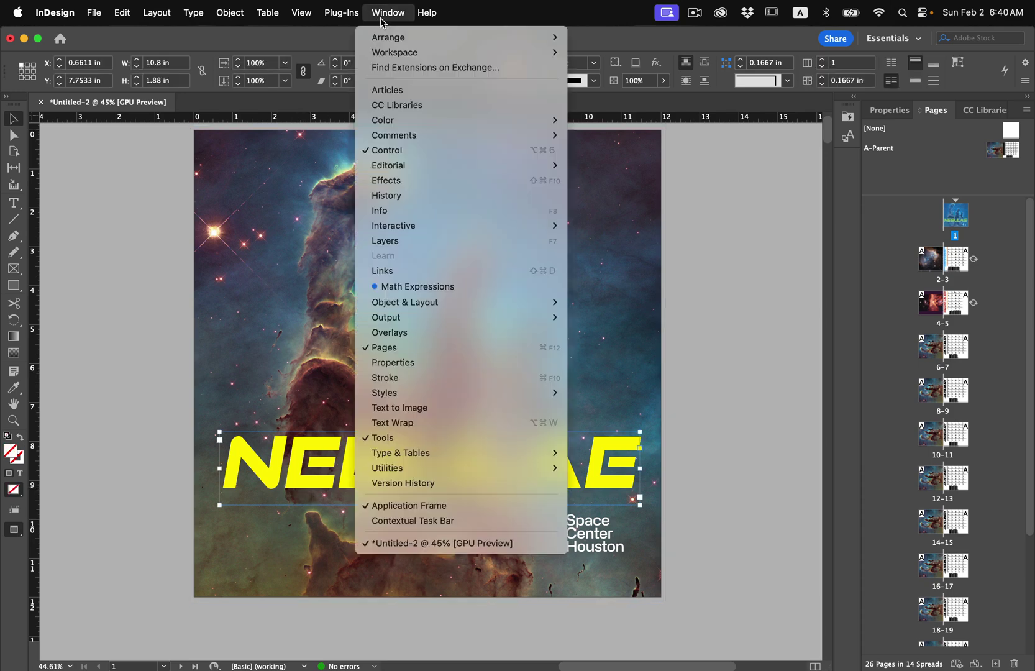
pyautogui.click(414, 180)
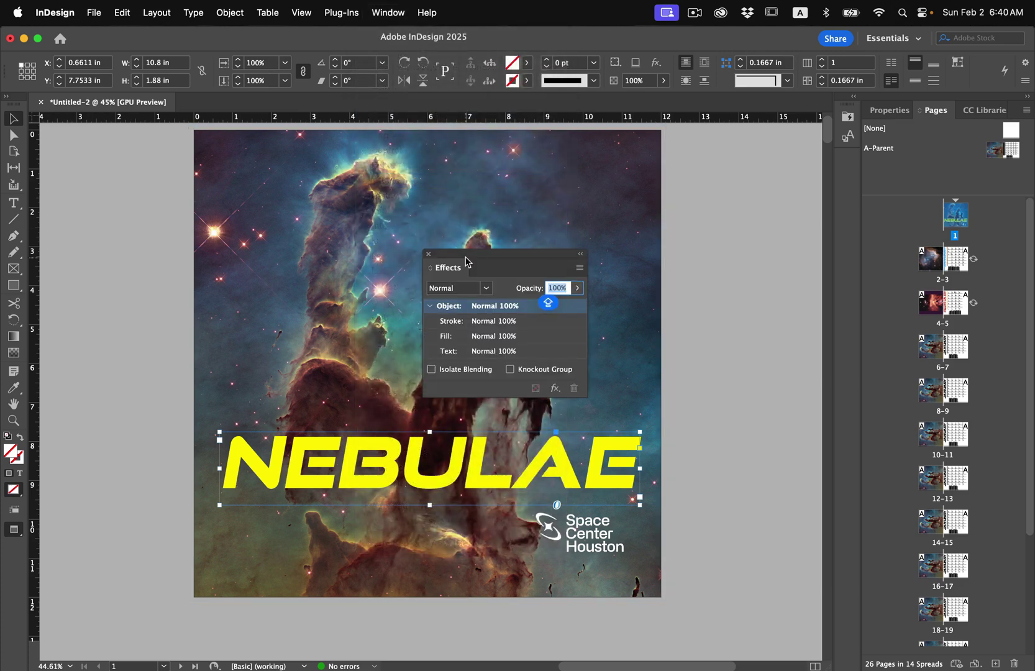
pyautogui.moveTo(467, 261); pyautogui.dragTo(683, 433)
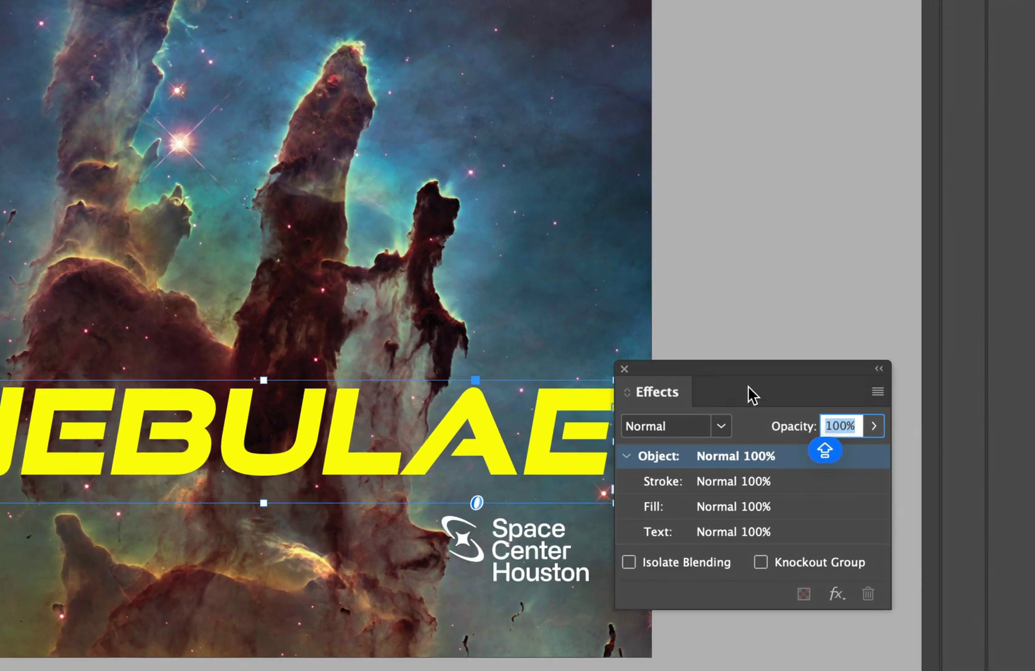
# Step: Try the Darken and Soft Light blending modes on the NEBULAE title frame
pyautogui.click(715, 427)
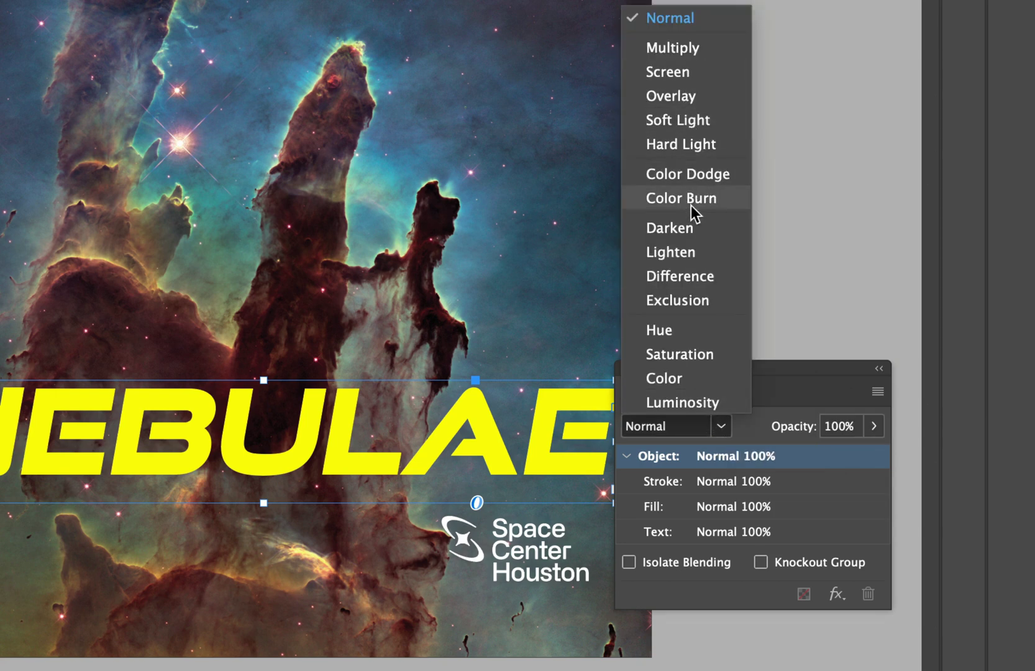
pyautogui.click(691, 227)
pyautogui.click(719, 427)
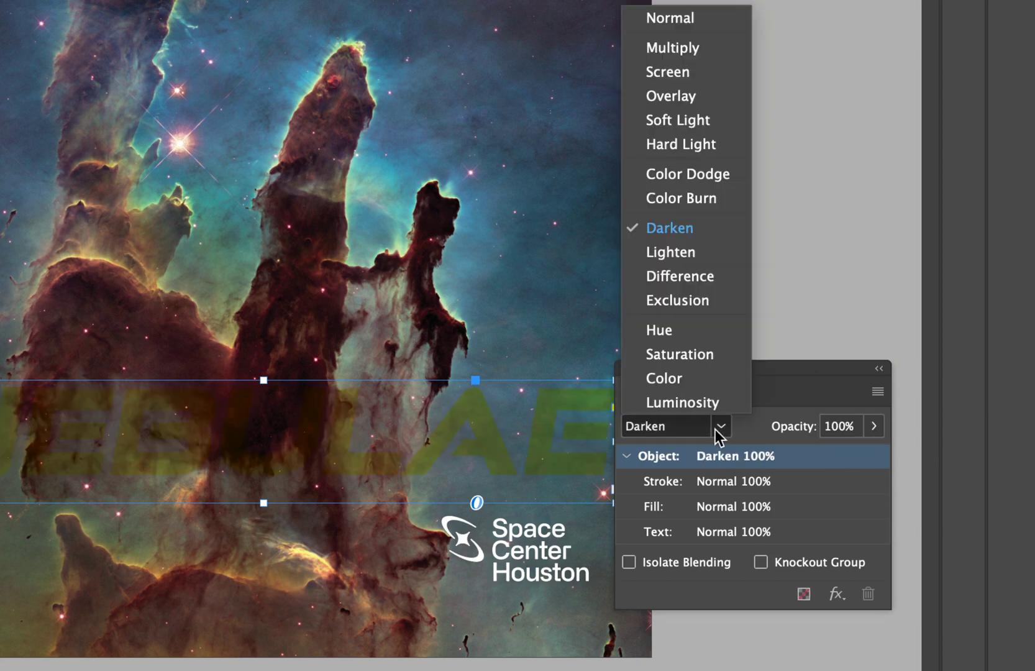
pyautogui.click(694, 128)
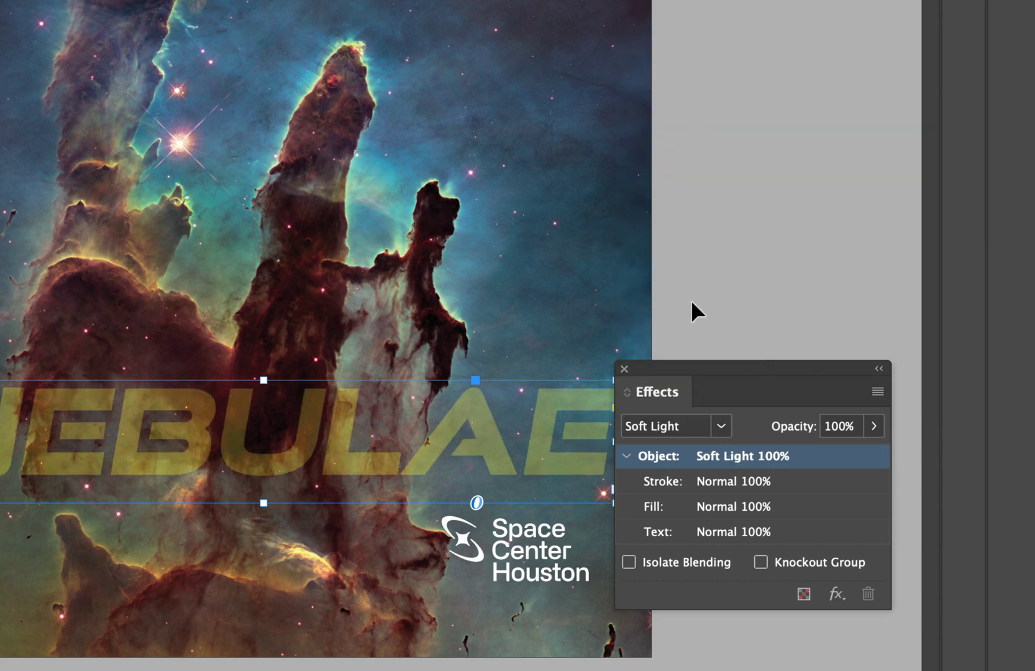
# Step: Set the NEBULAE title frame's blending mode to Overlay at 100% opacity and uncover the whole word
pyautogui.click(718, 429)
pyautogui.click(693, 100)
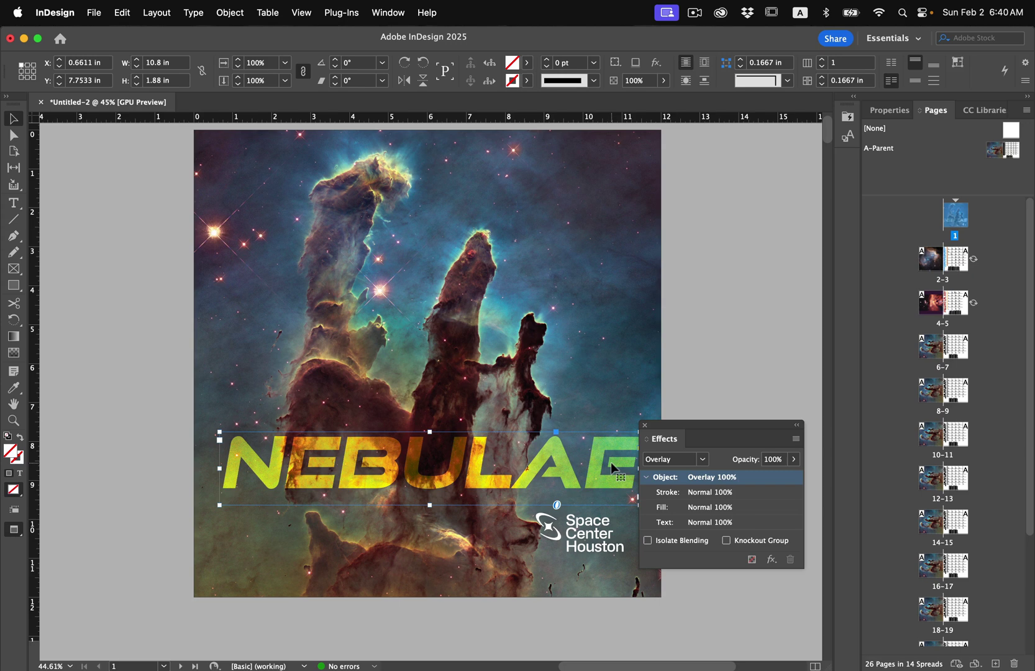
pyautogui.moveTo(679, 428); pyautogui.dragTo(700, 408)
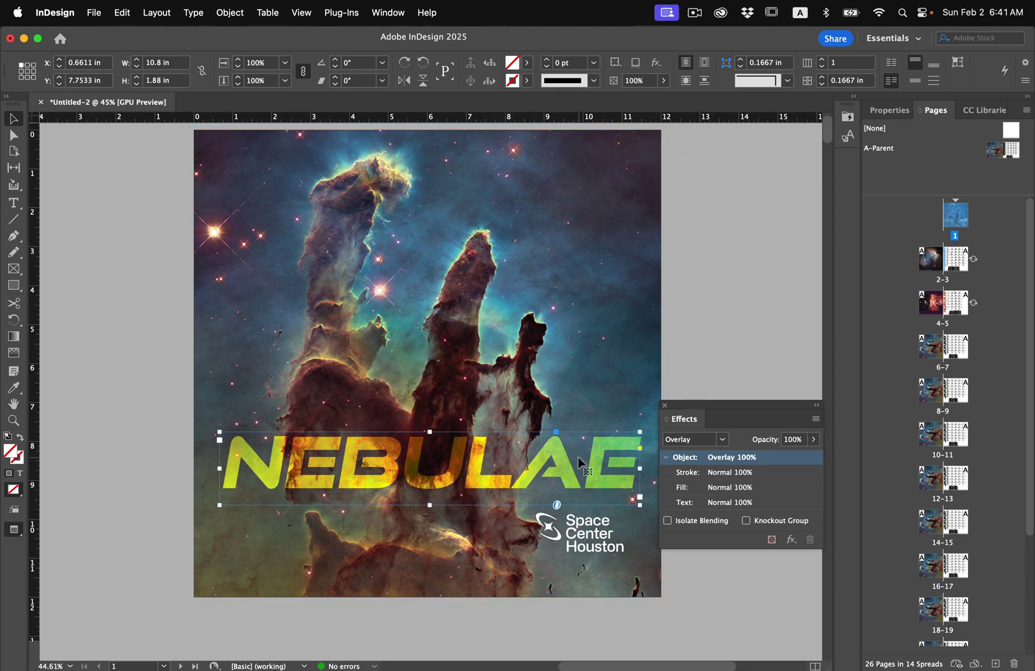
# Step: Apply a drop shadow to the NEBULAE title with Multiply mode, 75% opacity and 0.1375 in distance, and put the Effects settings away
pyautogui.click(815, 419)
pyautogui.press('Escape')
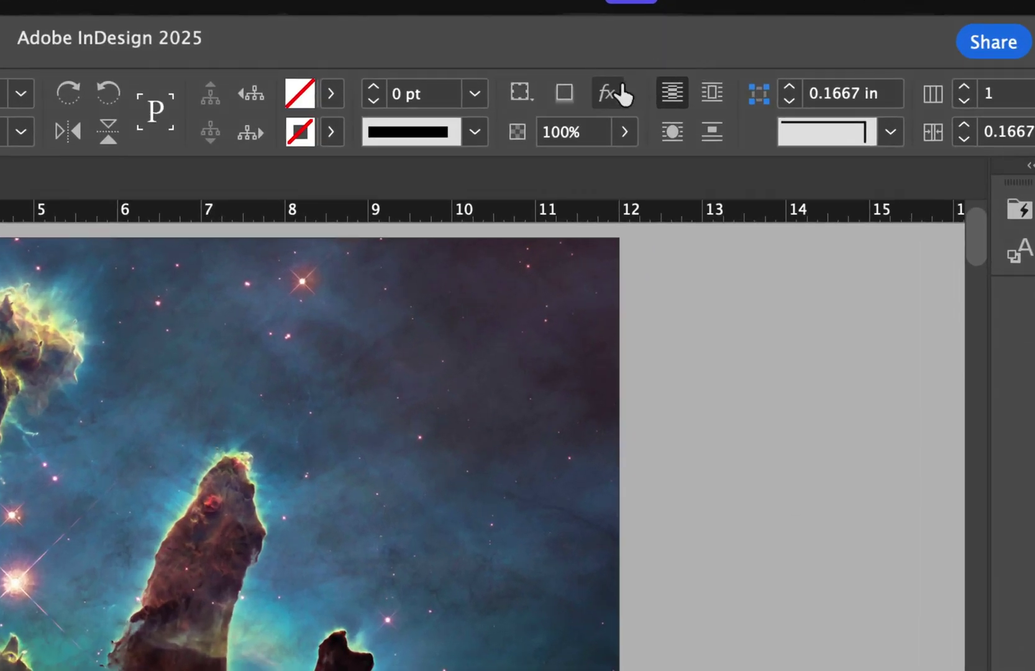
pyautogui.click(621, 94)
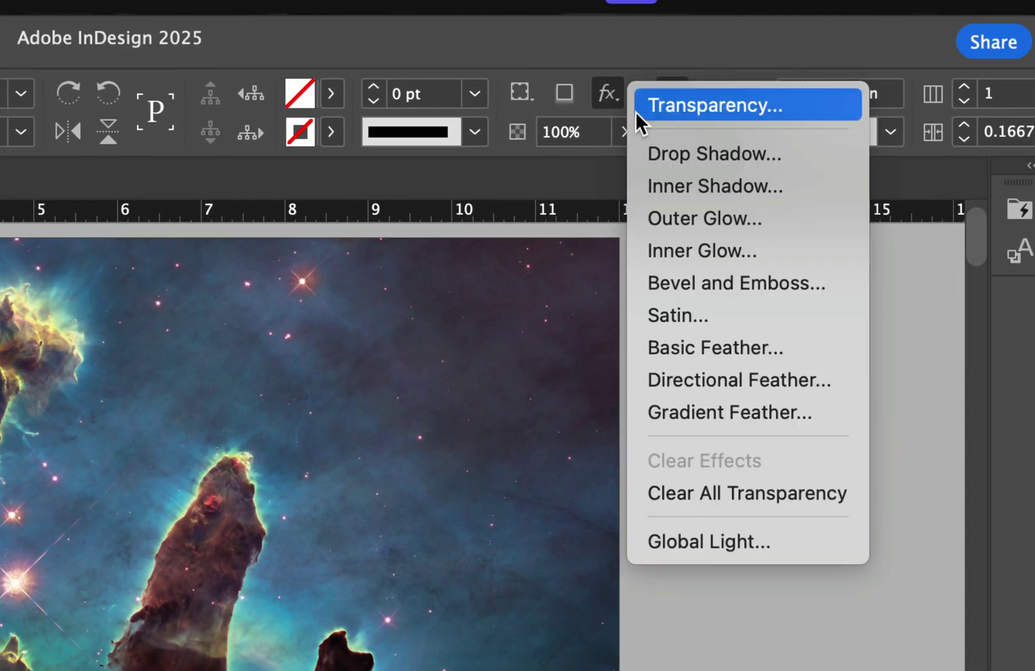
pyautogui.click(671, 152)
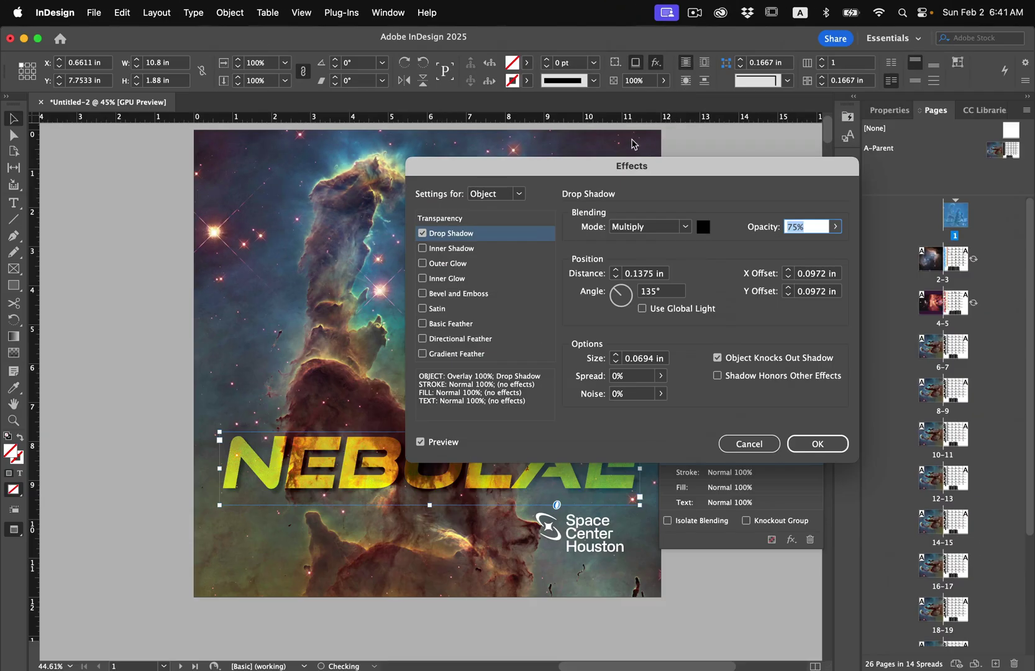
pyautogui.moveTo(593, 164); pyautogui.dragTo(692, 296)
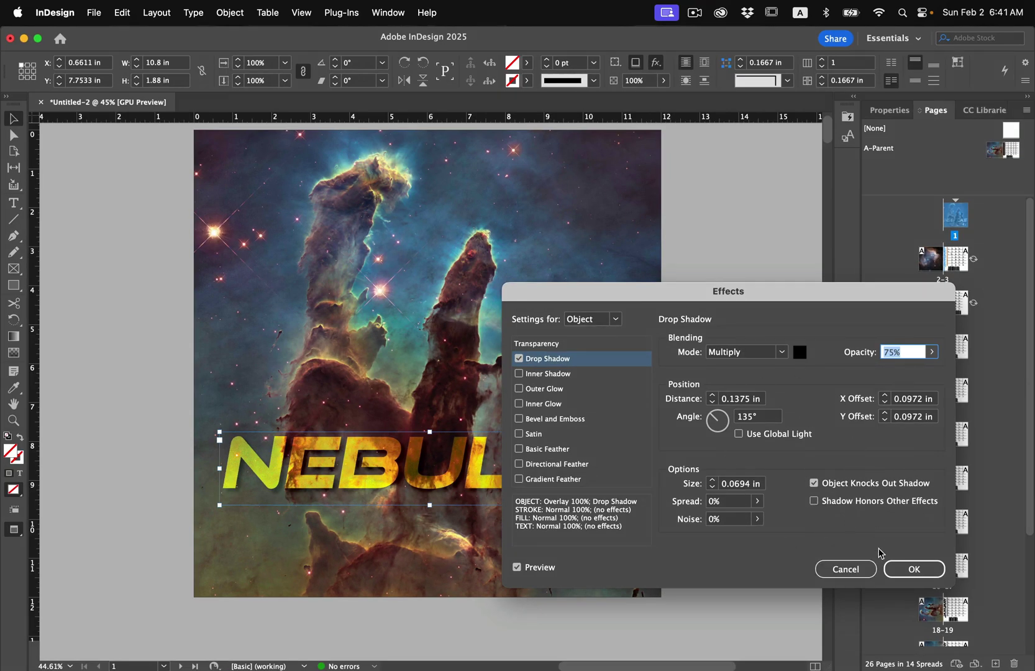
pyautogui.click(910, 570)
pyautogui.click(705, 359)
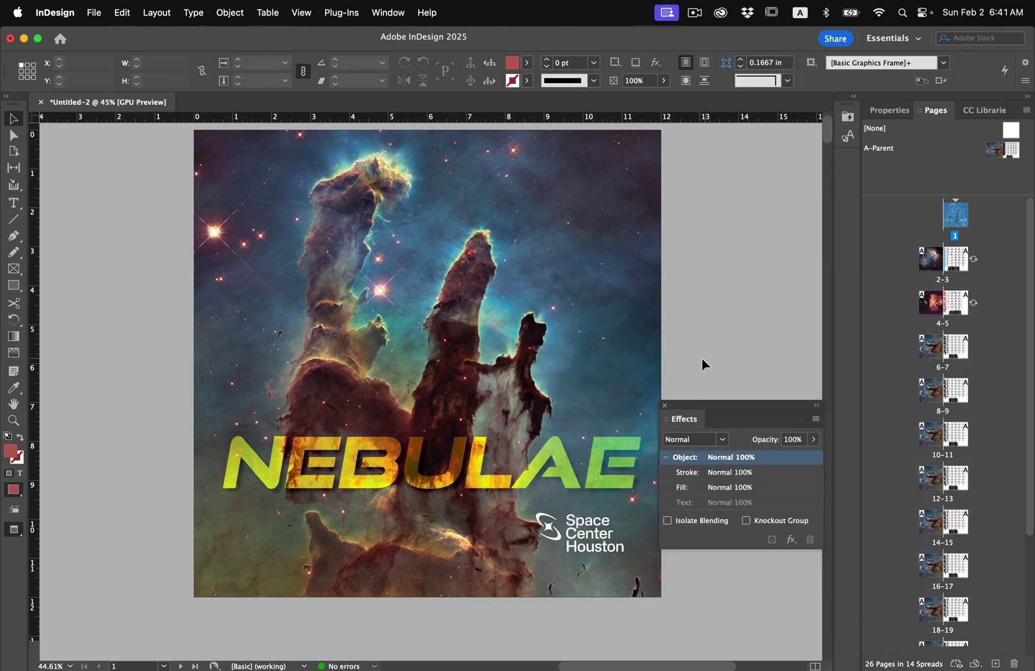
pyautogui.click(665, 405)
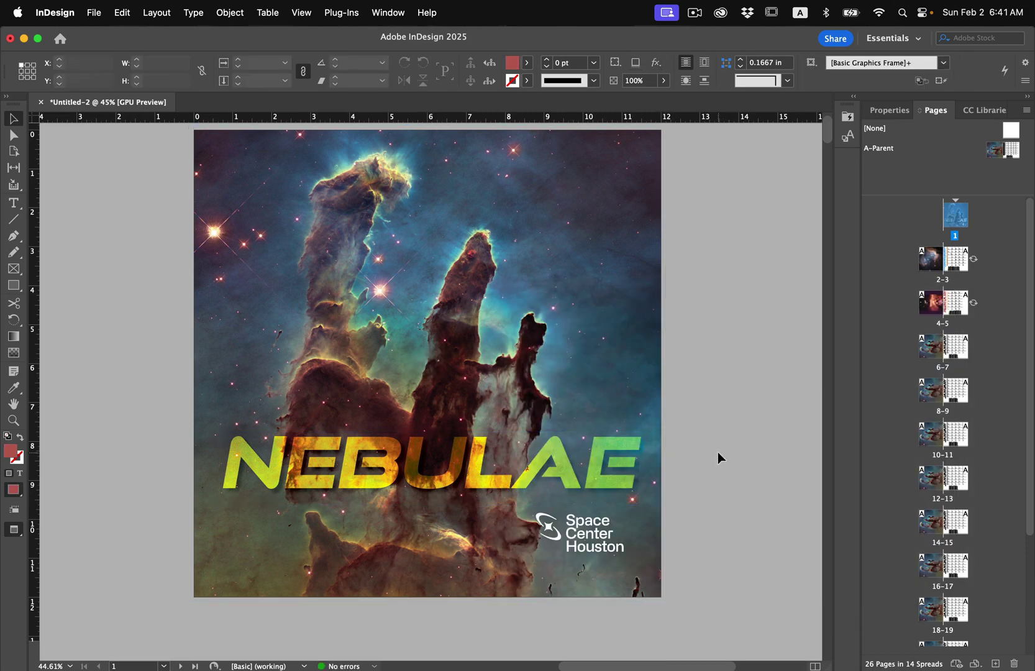
# Step: Go to the blank last page, 26, and turn off preview so its margins and bleed guides show
pyautogui.scroll(-5, 944, 404)
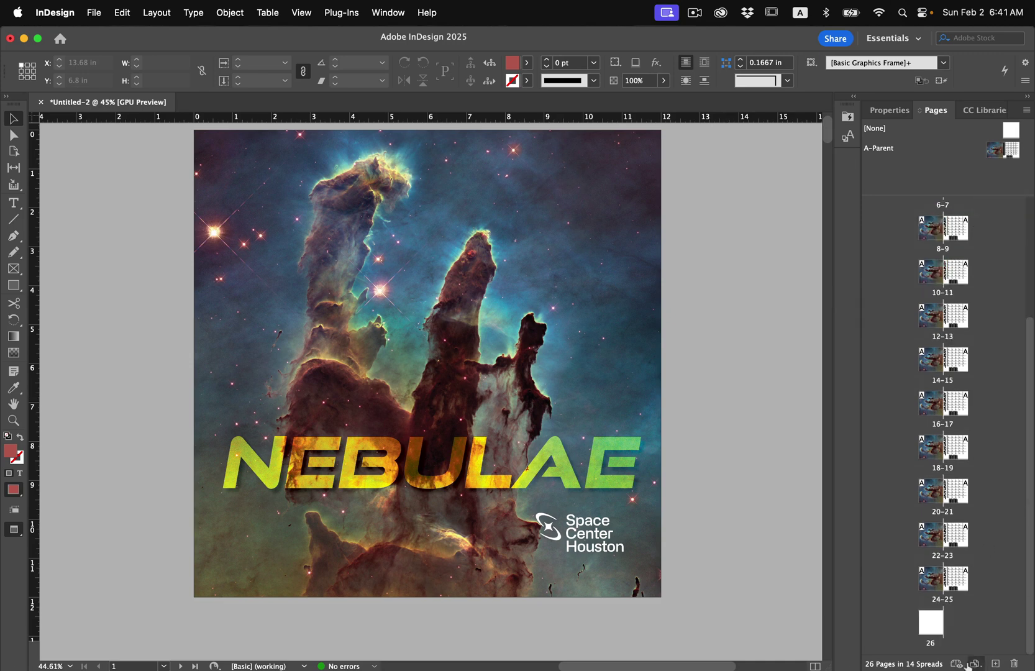
pyautogui.doubleClick(937, 623)
pyautogui.press('w')
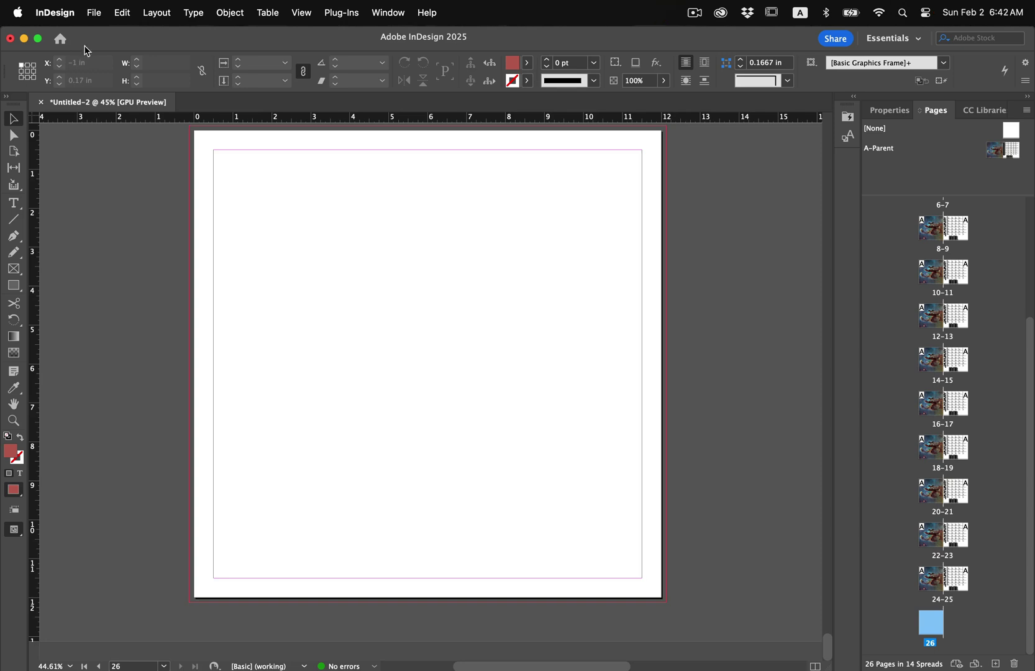
# Step: Load all twelve NASA Calendar images from the Images folder for placing on page 26
pyautogui.click(103, 17)
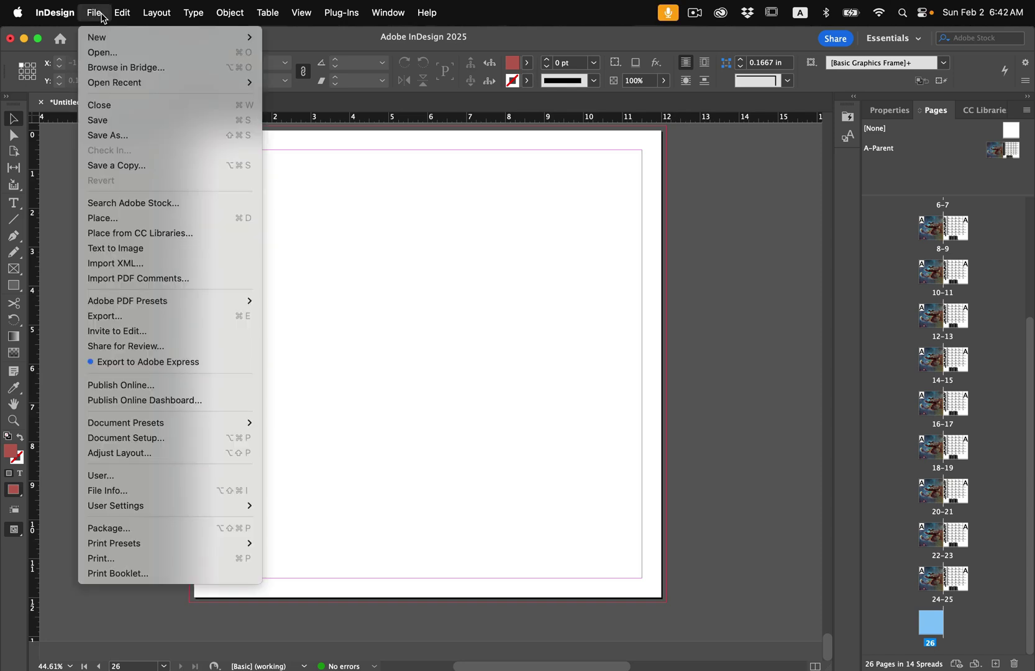
pyautogui.click(132, 224)
pyautogui.click(546, 148)
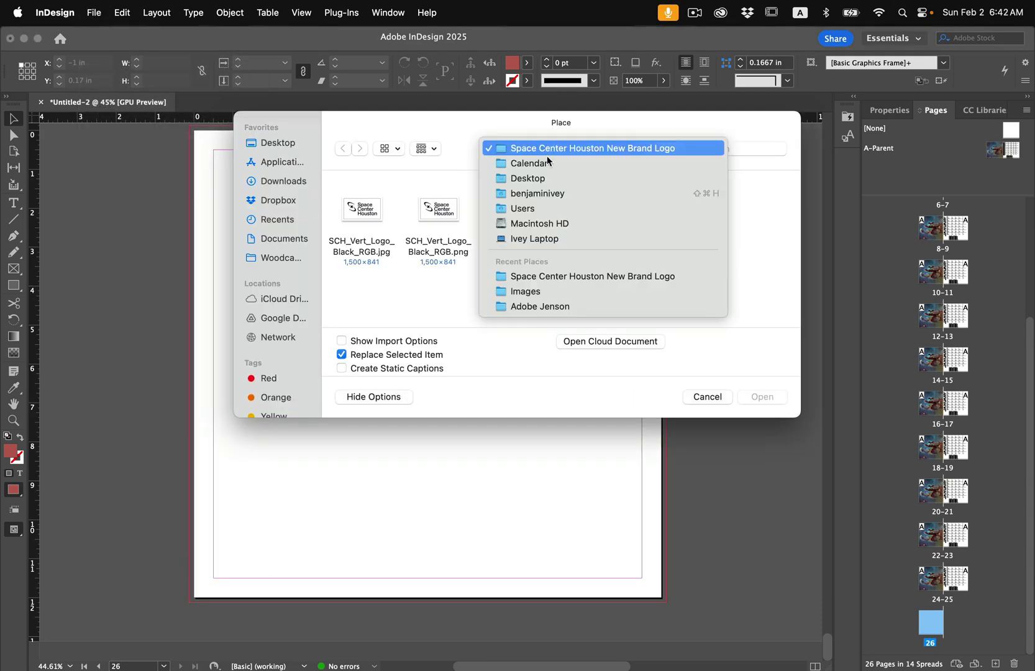
pyautogui.click(540, 291)
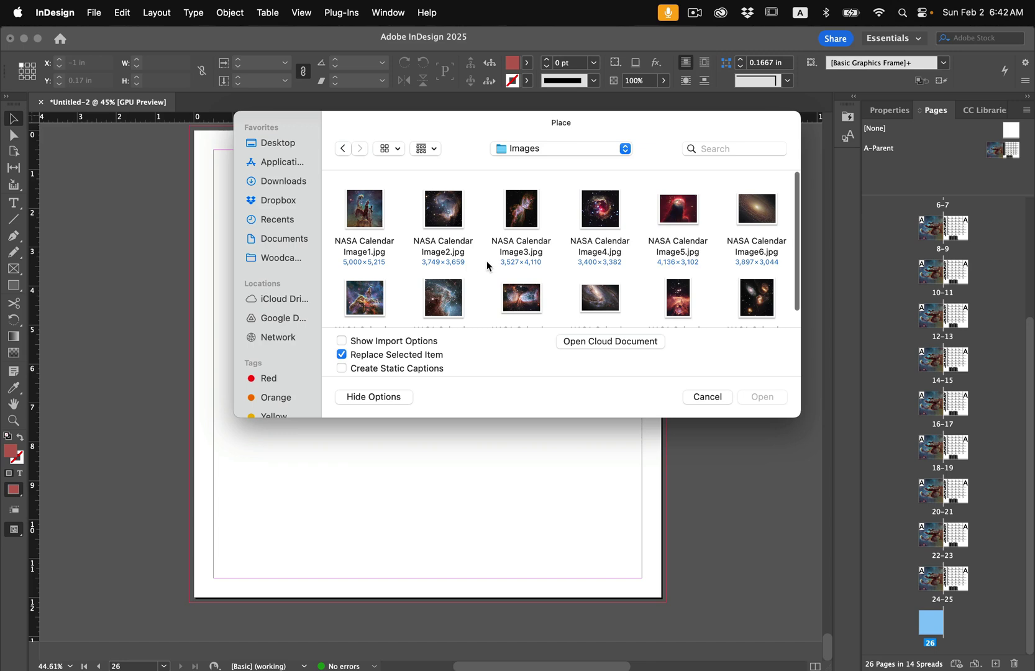
pyautogui.scroll(-1, 487, 266)
pyautogui.scroll(-1, 487, 266)
pyautogui.press('super+a')
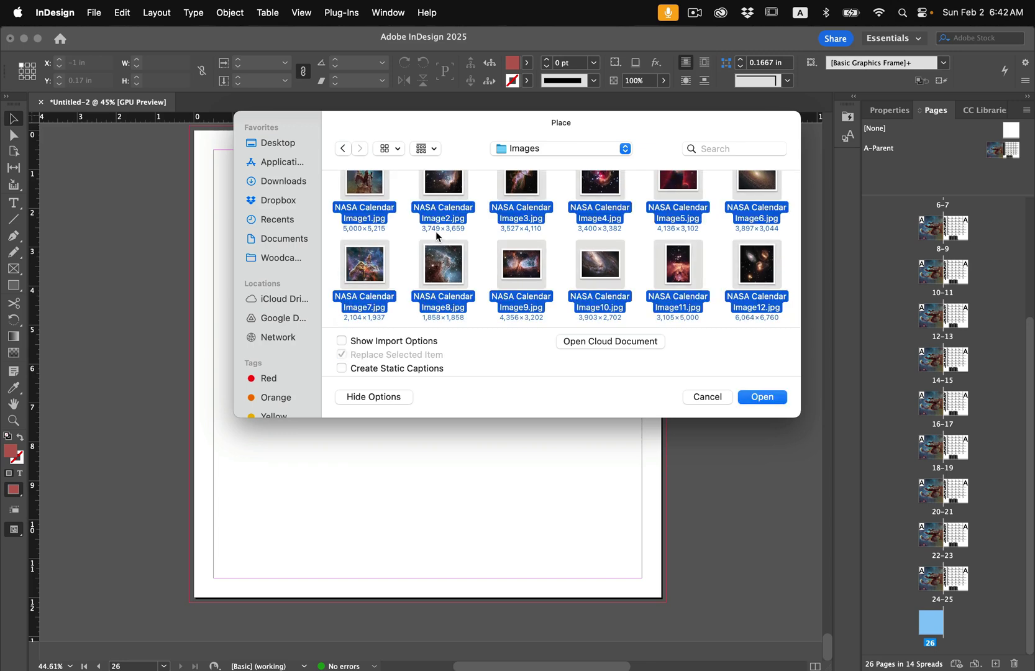
pyautogui.click(771, 400)
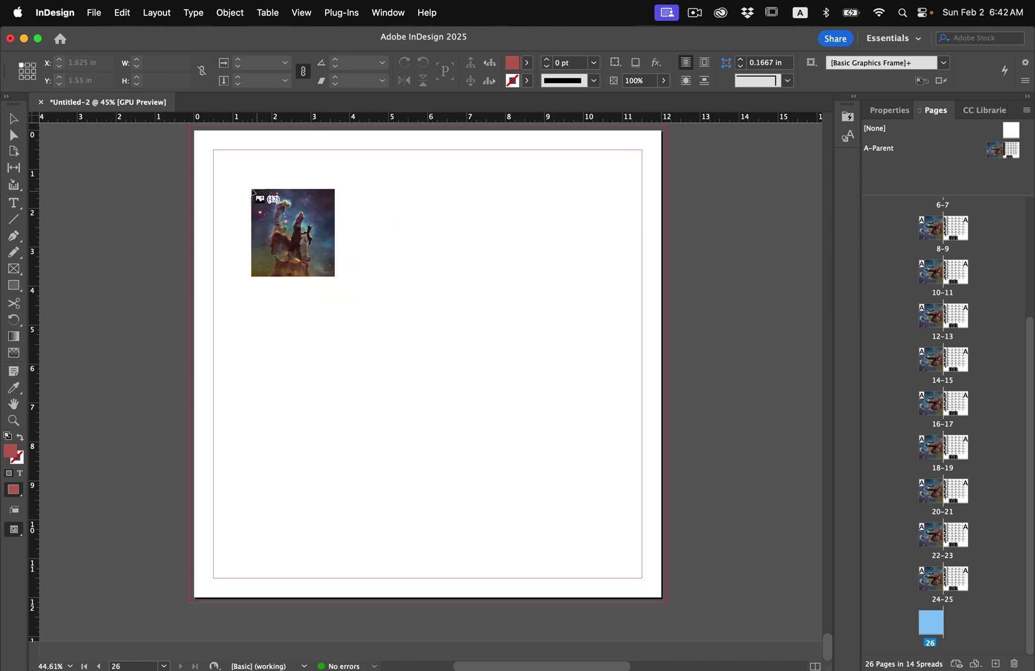
# Step: Place the twelve images as a grid of three columns by four rows from the upper-left margin, about 6.84 by 8.36 in
pyautogui.moveTo(214, 153); pyautogui.dragTo(465, 343)
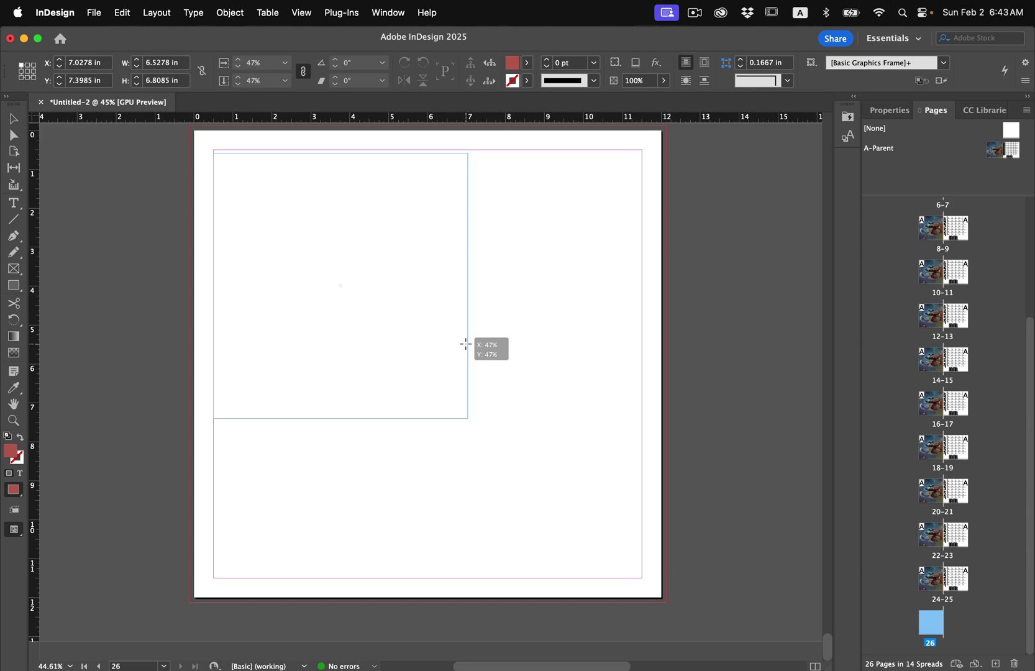
pyautogui.press('Right')
pyautogui.press('Right')
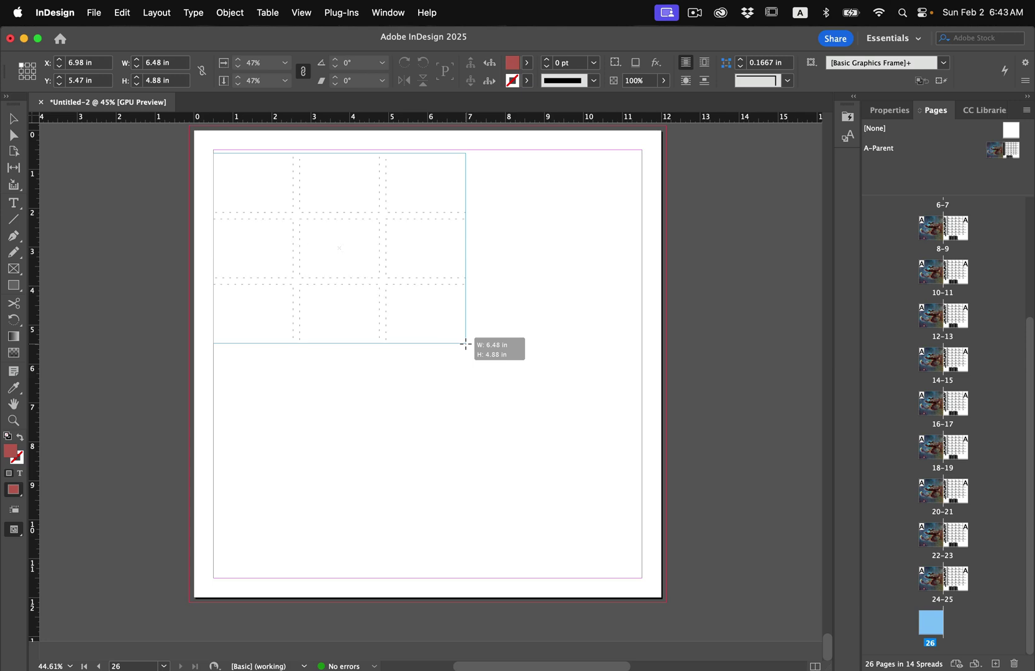
pyautogui.moveTo(466, 344); pyautogui.dragTo(479, 479)
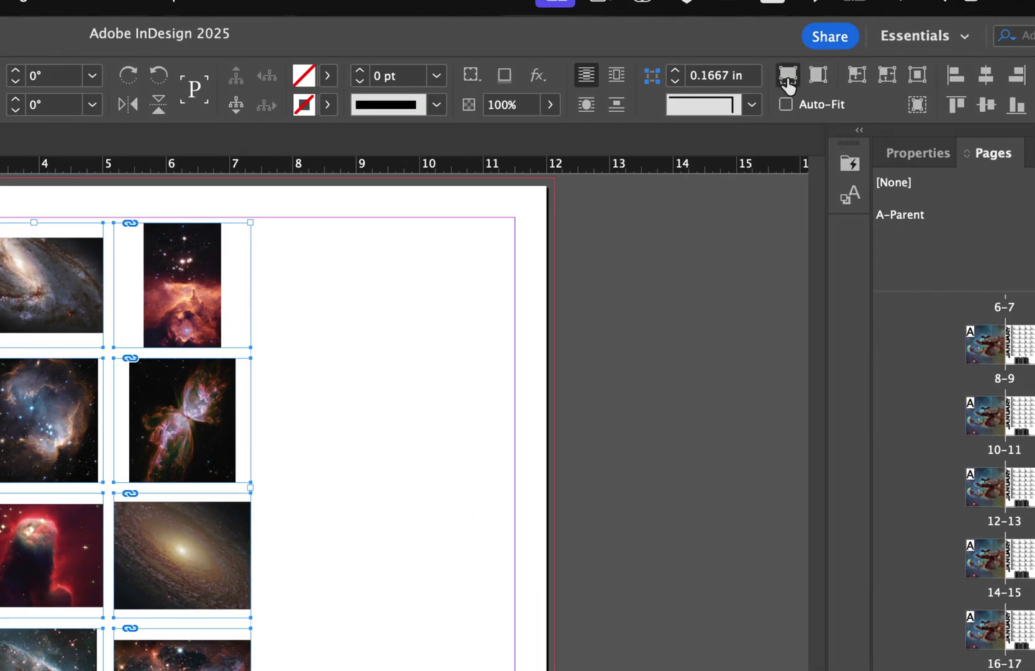
# Step: Fill the twelve frames proportionally with their images and scale the grid to about 8.94 by 10.93 in, reaching the lower margin
pyautogui.click(787, 77)
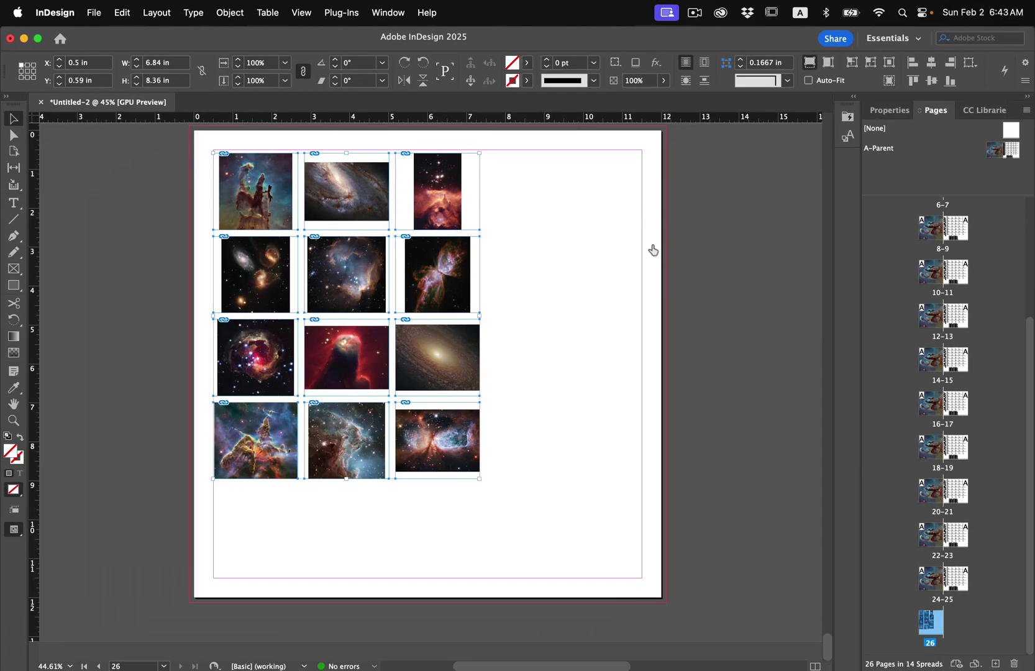
pyautogui.press('super+alt+shift+c')
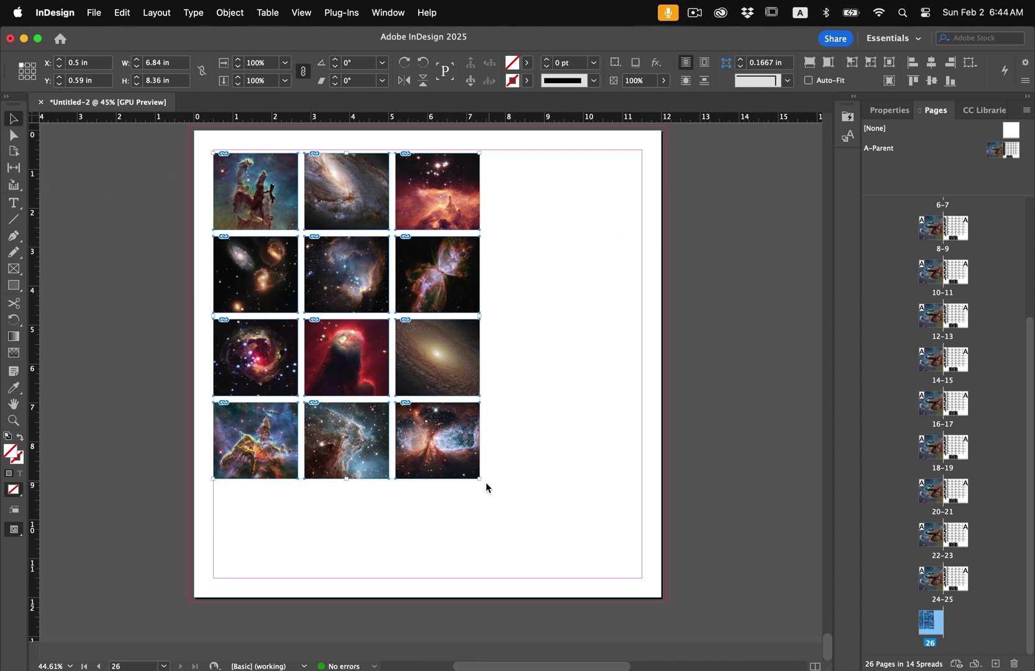
pyautogui.moveTo(479, 478); pyautogui.dragTo(495, 499)
pyautogui.moveTo(480, 478); pyautogui.dragTo(561, 578)
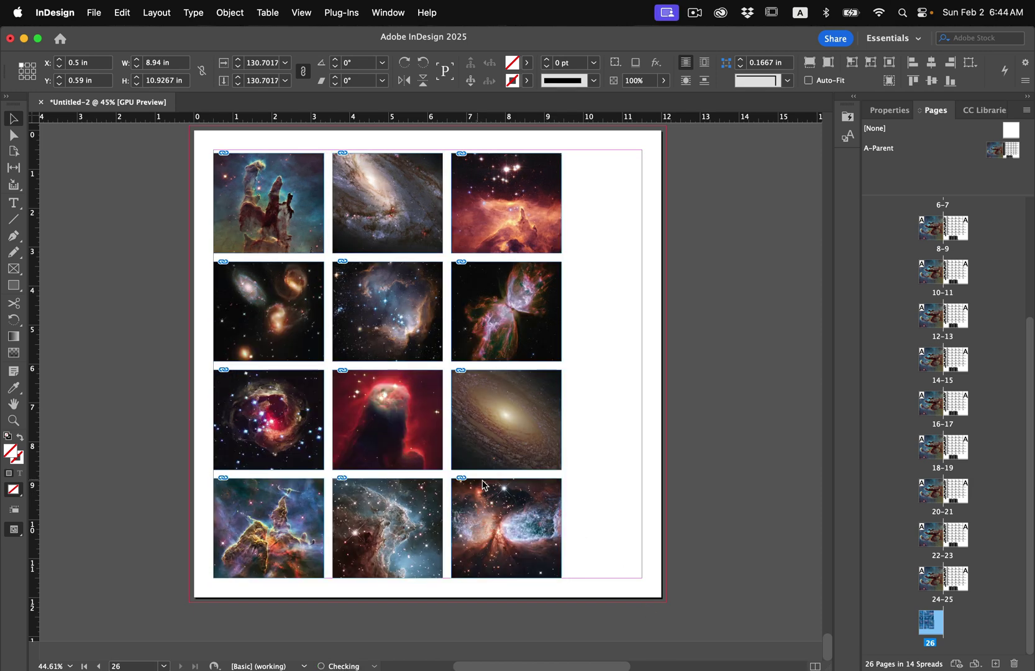
# Step: Move the third column of four images on page 26 straight across to the outer right margin, at X about 8.67 in
pyautogui.moveTo(584, 212); pyautogui.dragTo(562, 497)
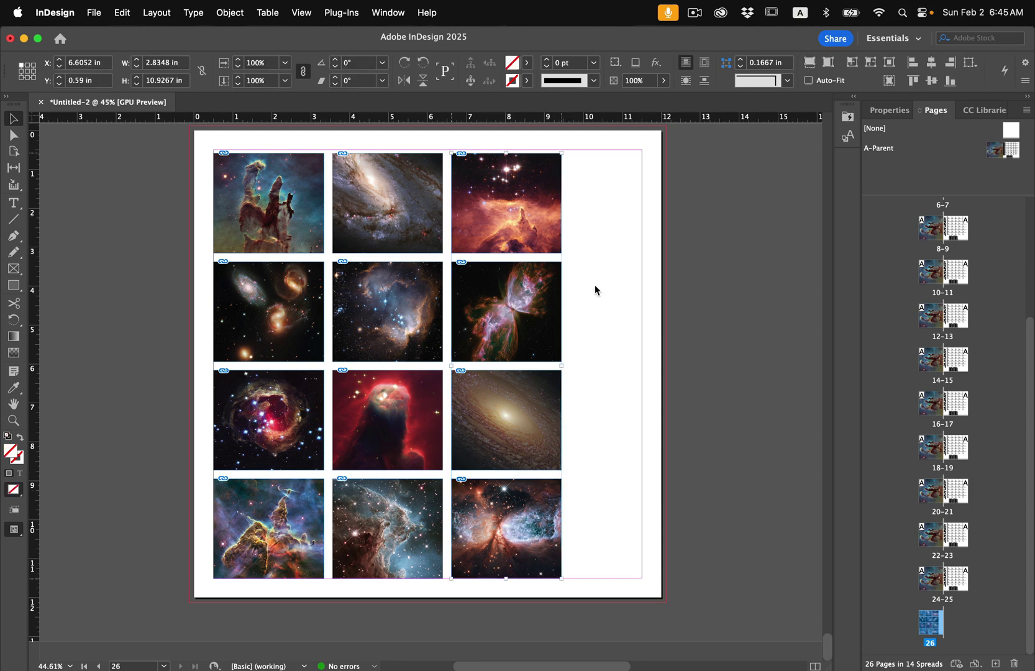
pyautogui.moveTo(531, 515); pyautogui.dragTo(578, 347)
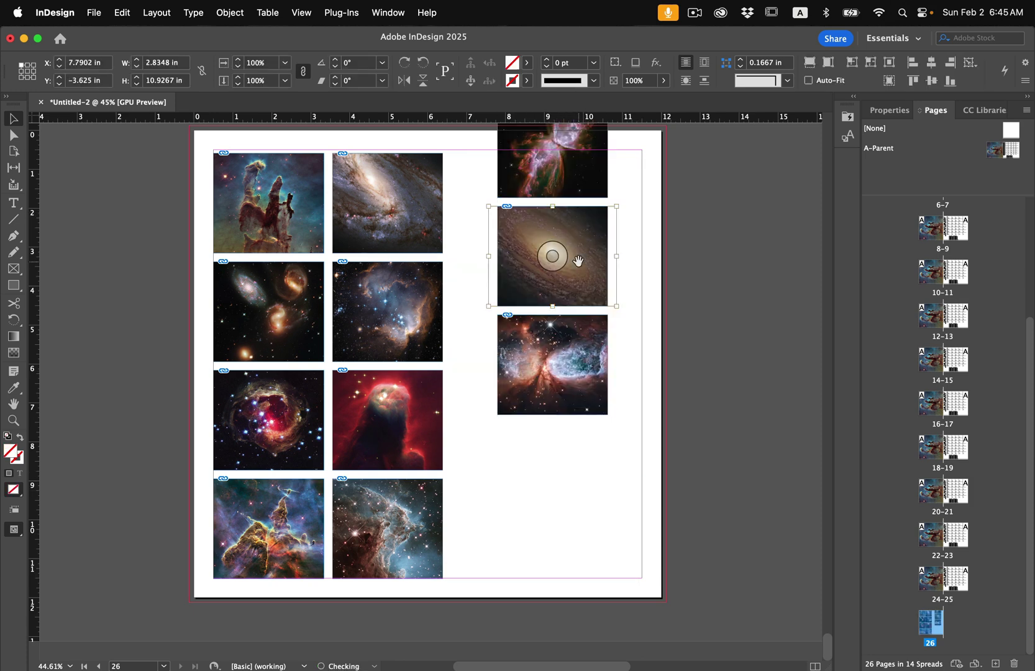
pyautogui.press('super+z')
pyautogui.moveTo(598, 238); pyautogui.dragTo(614, 543)
pyautogui.keyDown('shift'); pyautogui.click(540, 550); pyautogui.keyUp('shift')
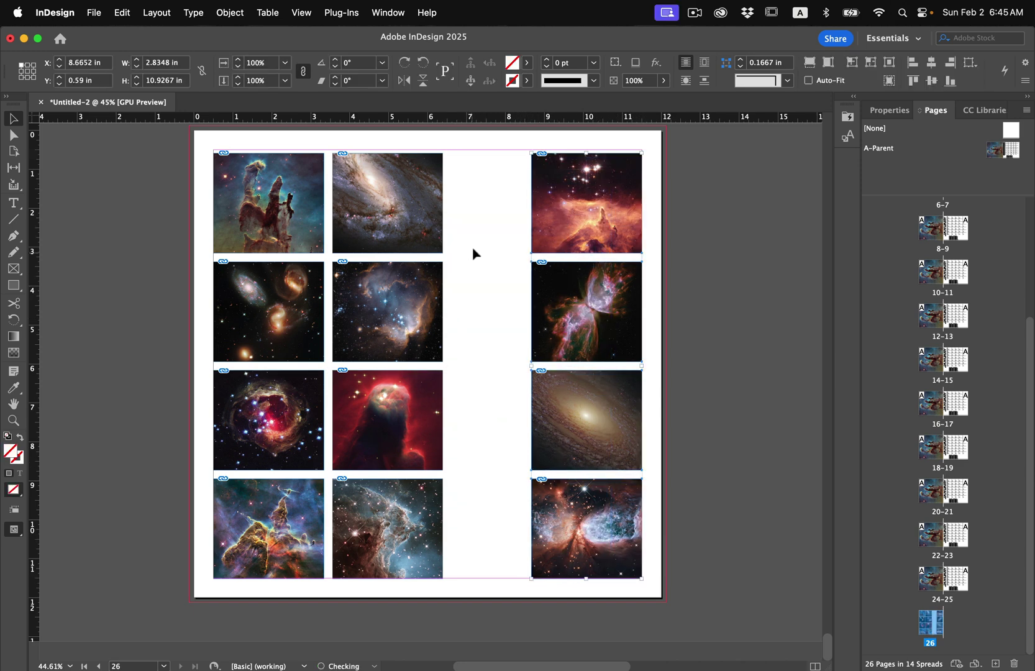
# Step: Shift the middle column of four images horizontally to X about 4.64 in, roughly centred between the outer columns
pyautogui.moveTo(473, 212); pyautogui.dragTo(433, 531)
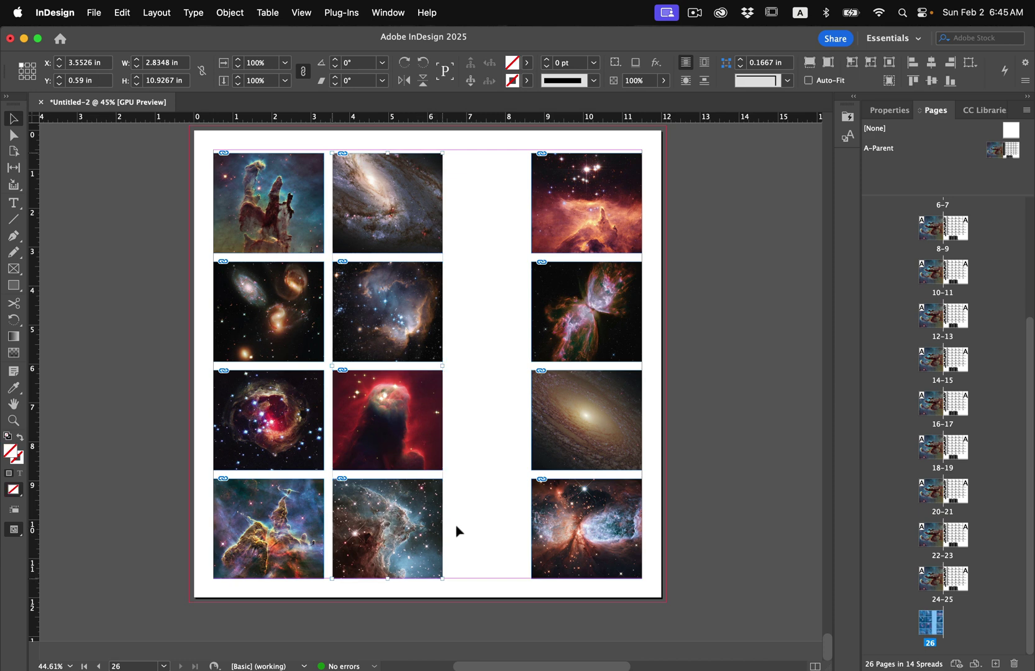
pyautogui.hotkey('shift', 'Right')
pyautogui.hotkey('shift', 'Right')
pyautogui.hotkey('shift', 'Right')
pyautogui.hotkey('shift', 'Right')
pyautogui.hotkey('shift', 'Right')
pyautogui.hotkey('shift', 'Right')
pyautogui.hotkey('shift', 'Right')
pyautogui.hotkey('shift', 'Right')
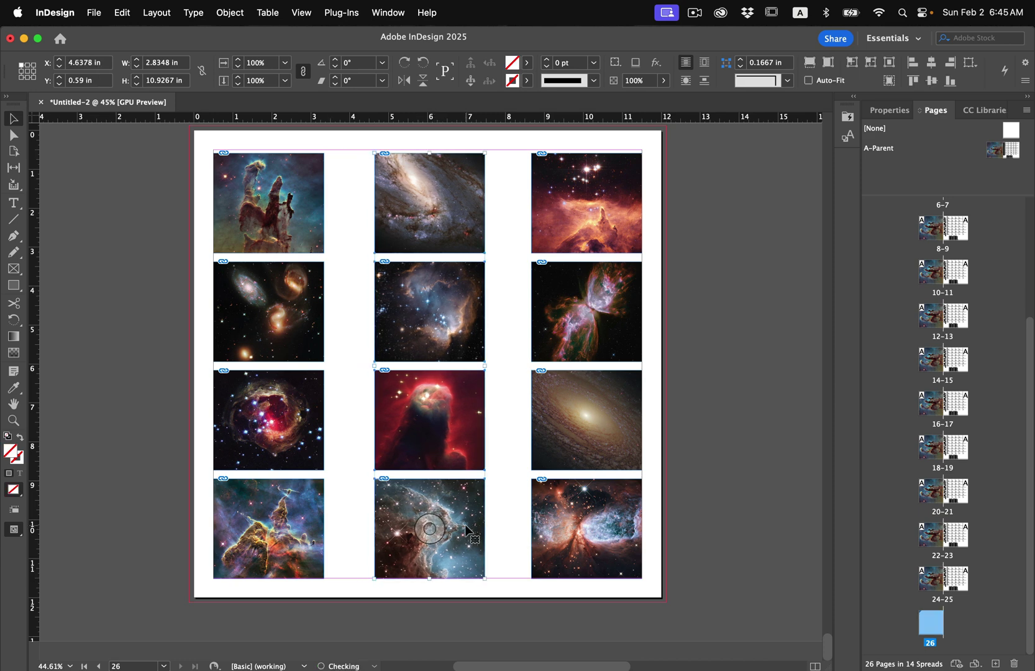
pyautogui.click(513, 538)
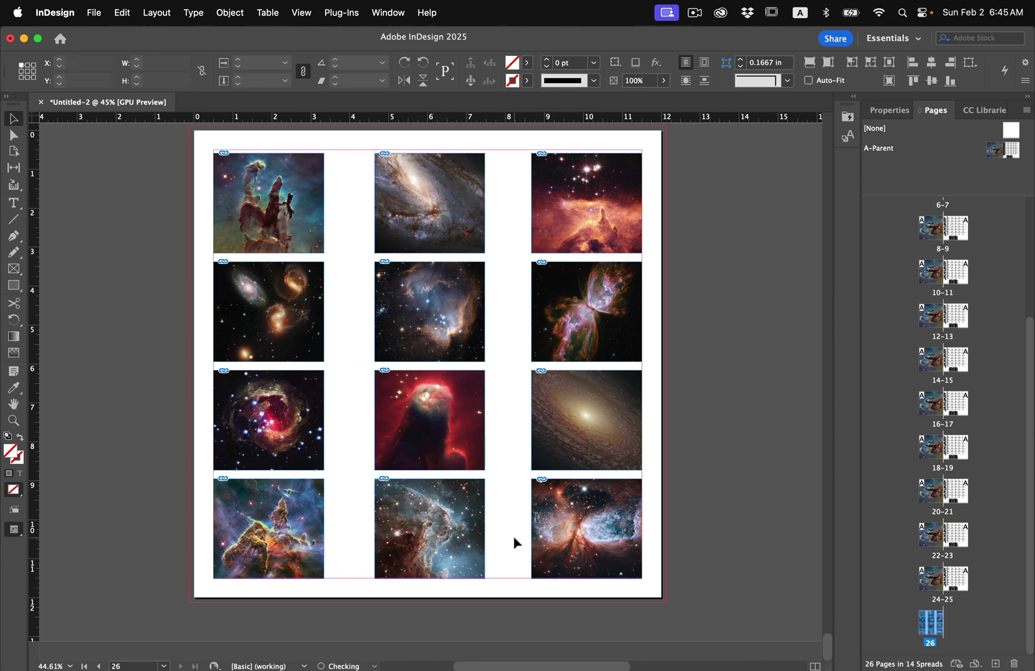
# Step: Turn preview on to check the back-page grid without guides and return to the NEBULAE cover on page 1
pyautogui.press('w')
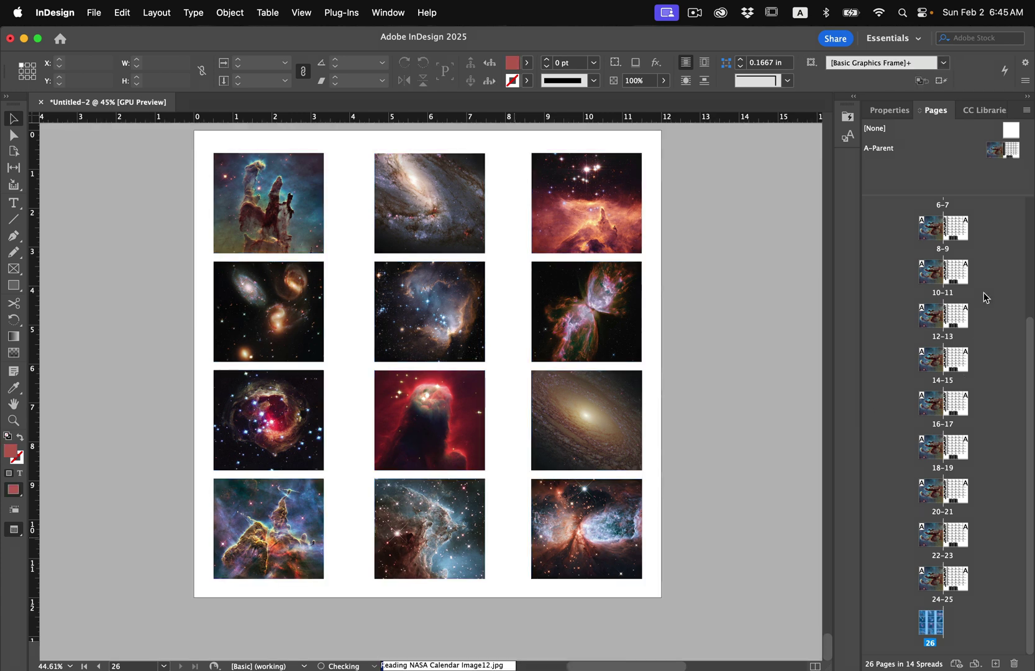
pyautogui.scroll(5, 962, 248)
pyautogui.doubleClick(962, 228)
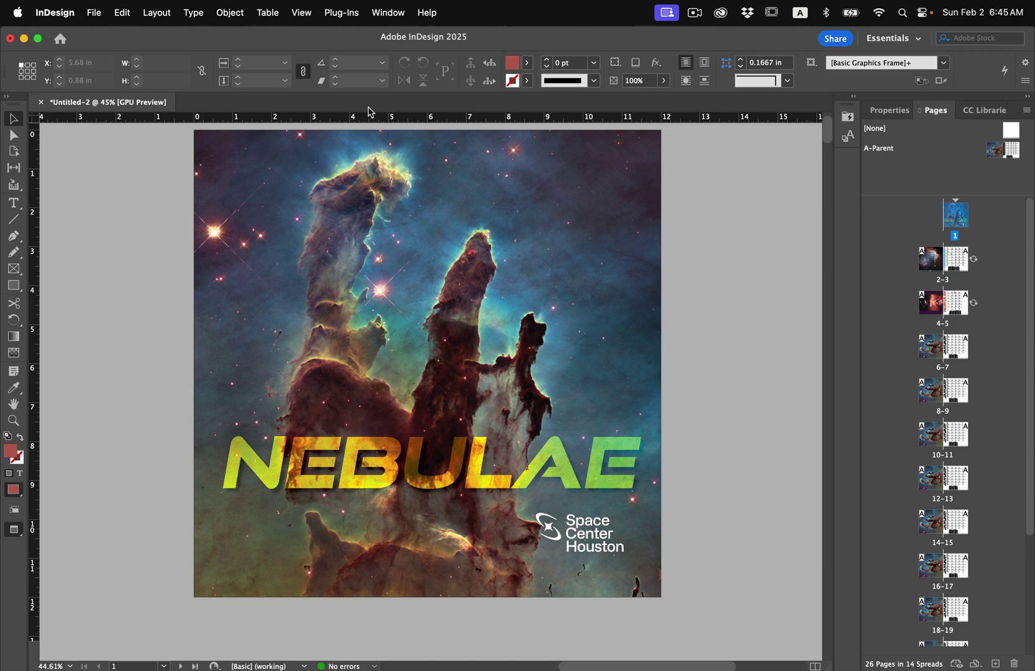
pyautogui.click(101, 9)
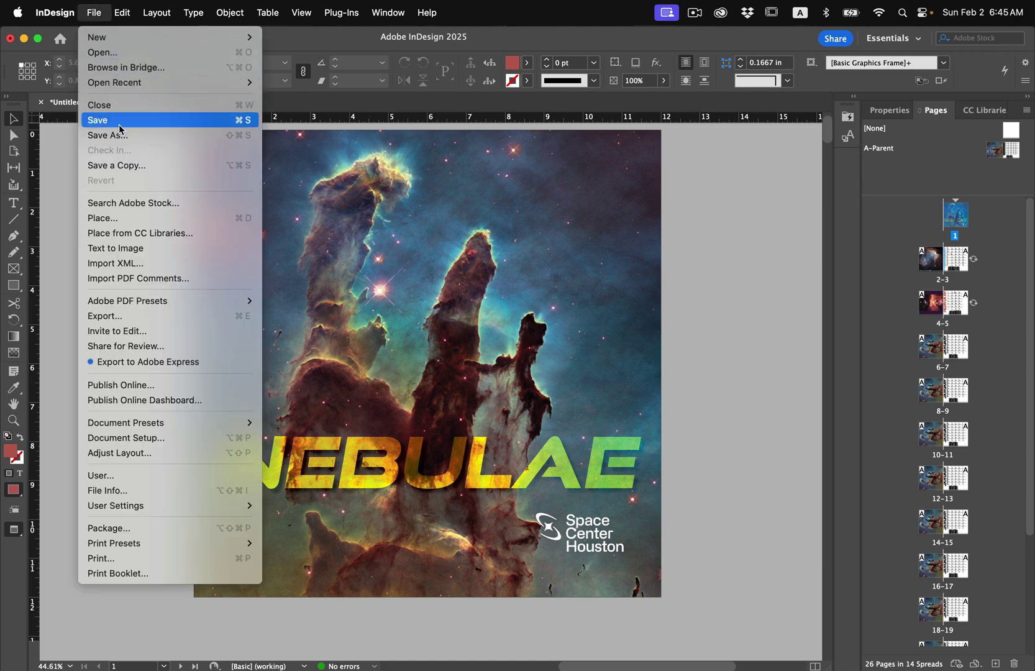
pyautogui.click(122, 13)
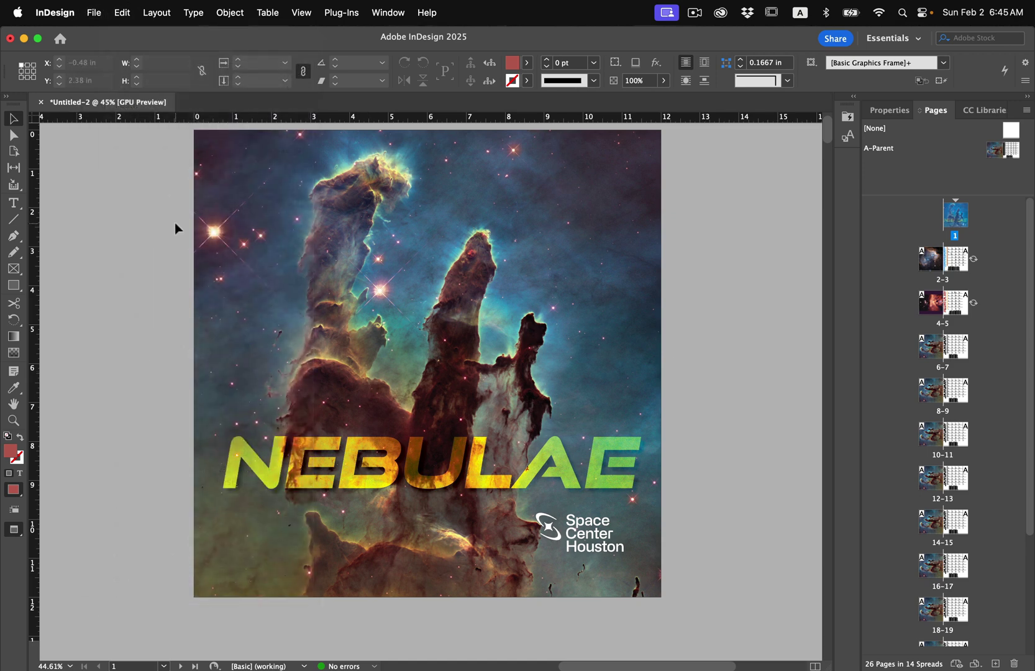